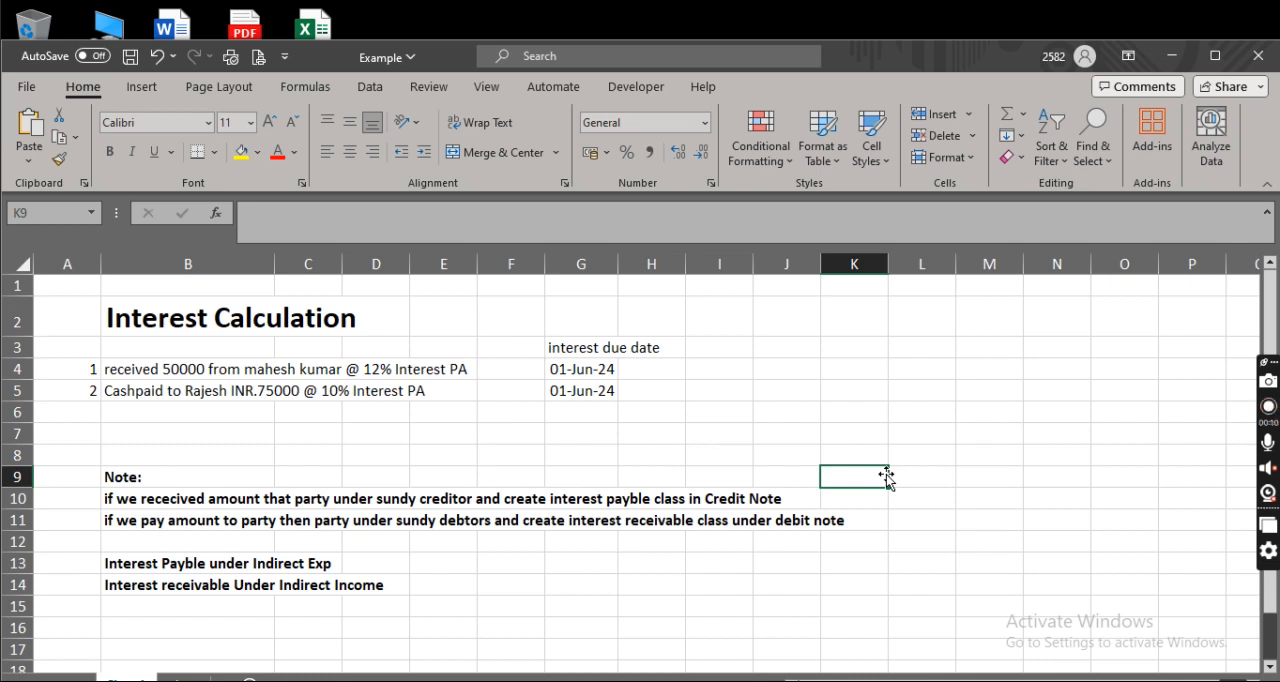
click(756, 412)
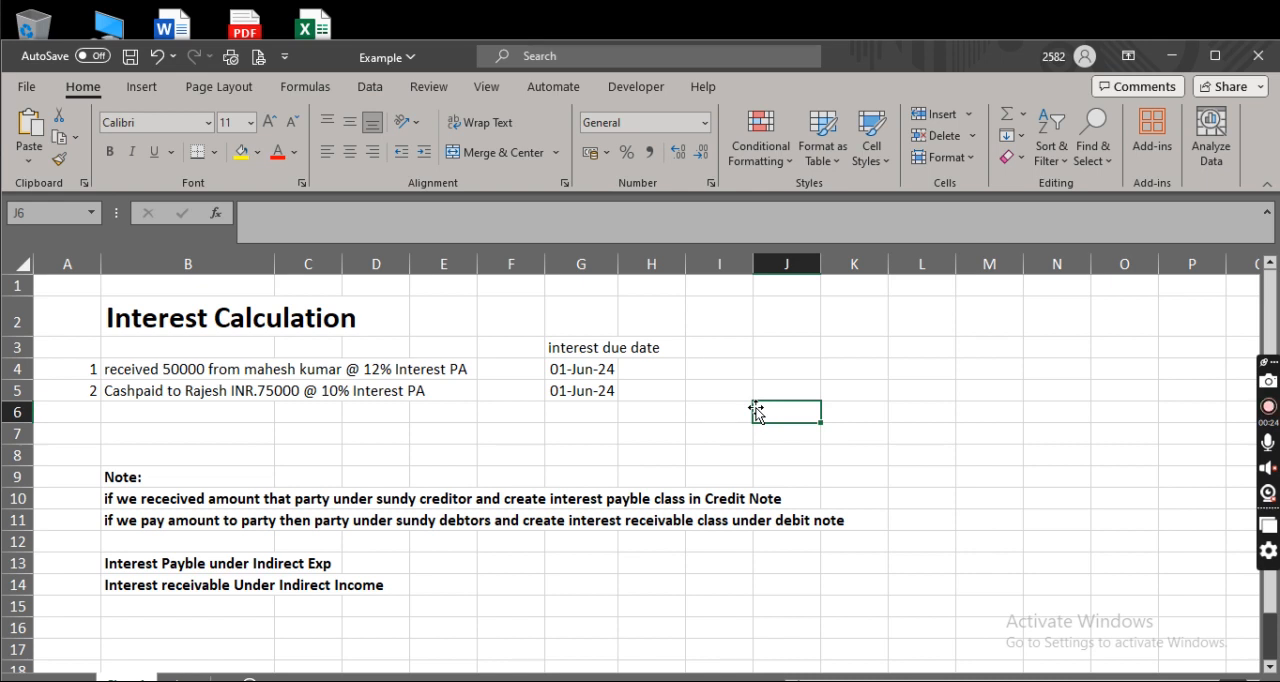
click(727, 394)
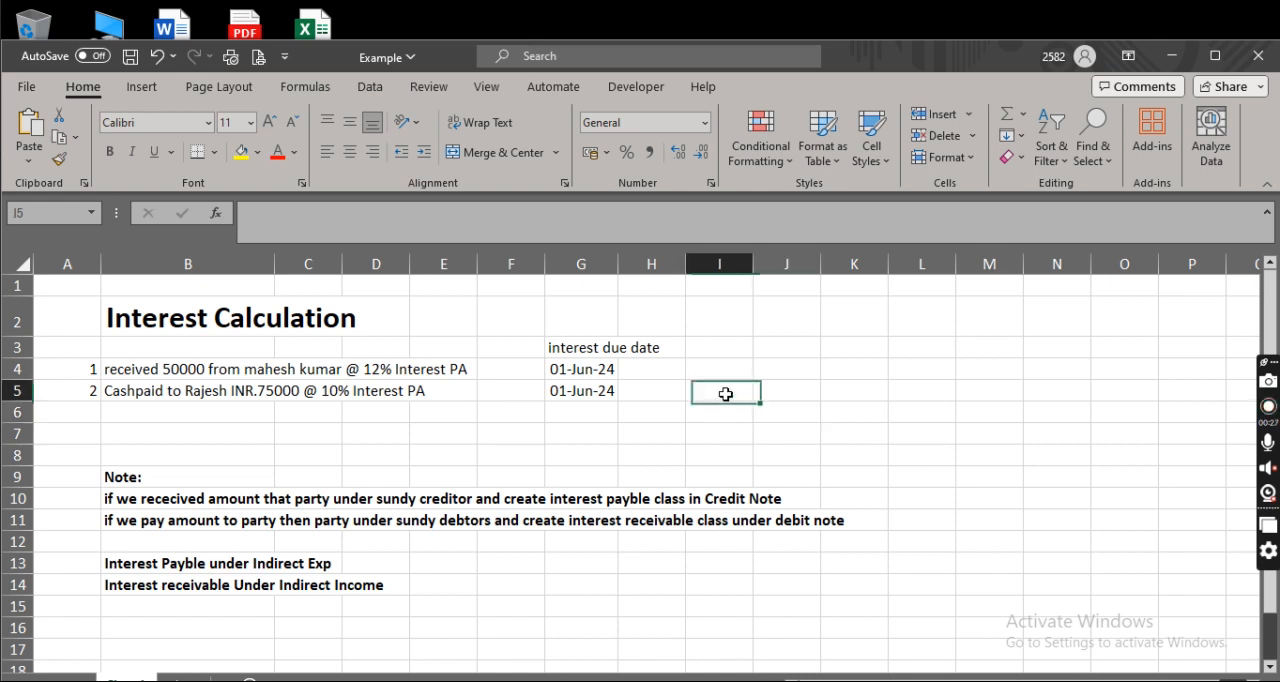
Switch to TallyPrime and enable interest calculation in the company features of the Interest Calculation company.
key(alt+Tab)
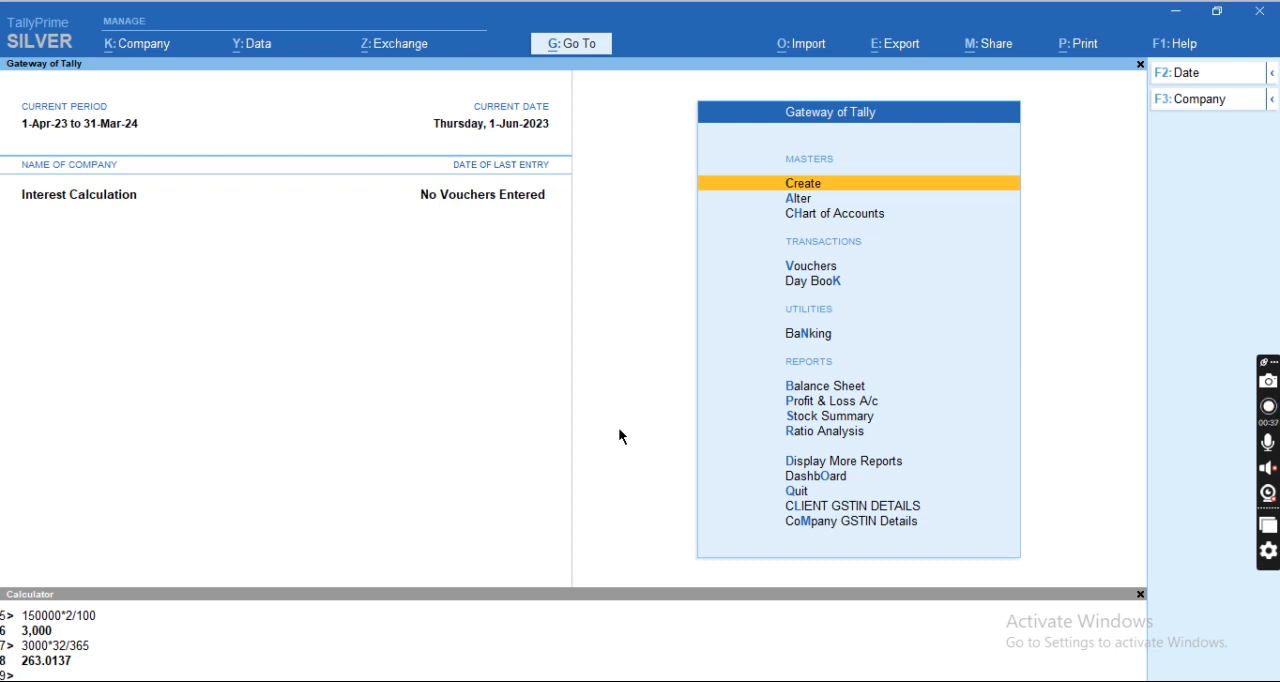
key(F11)
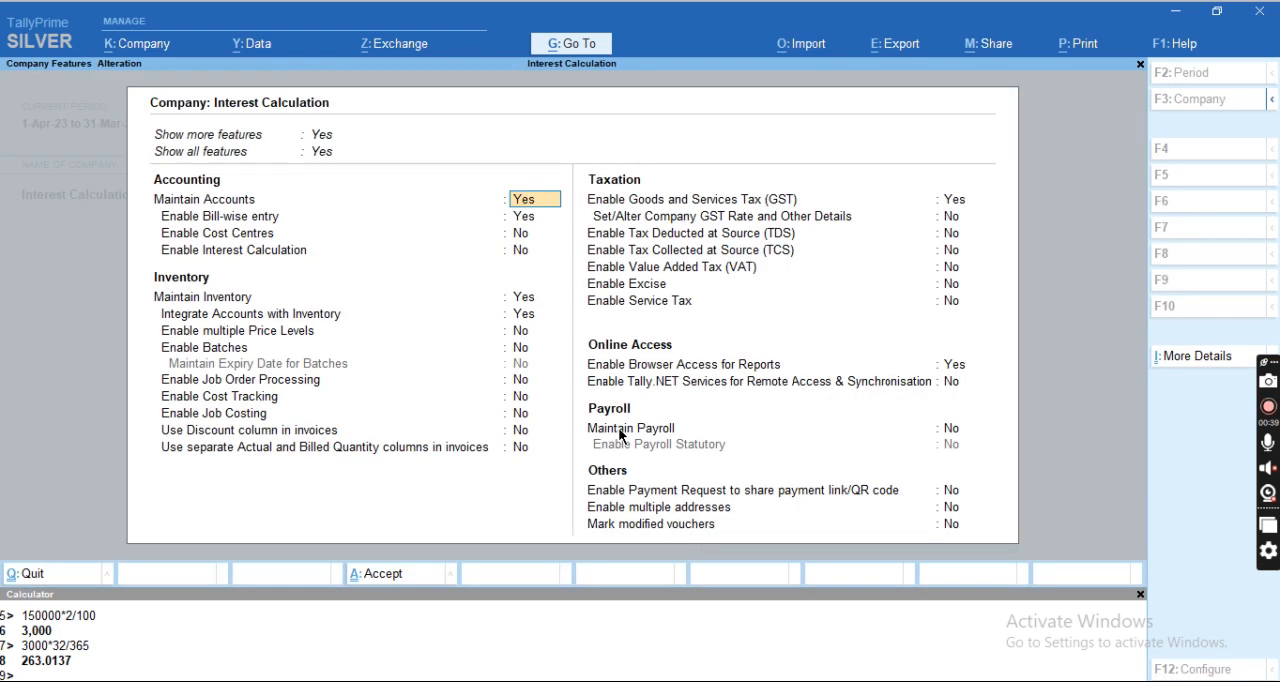
key(Down)
key(Down)
key(Down)
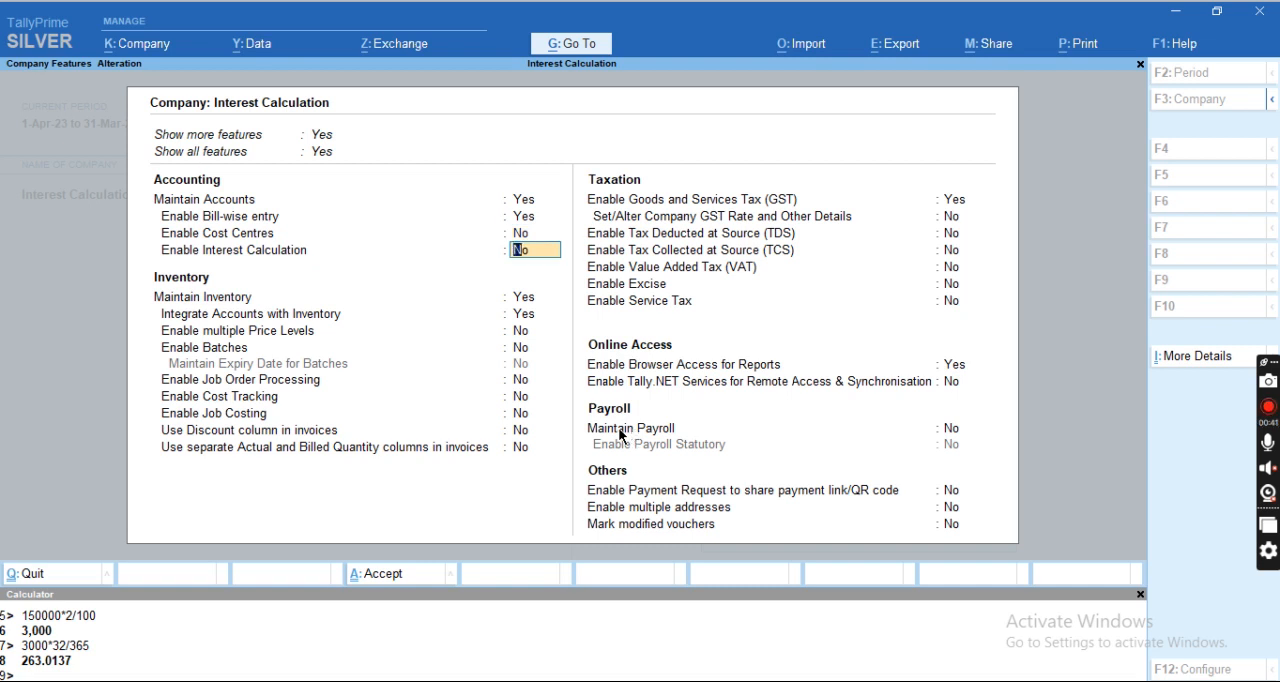
text(y)
key(ctrl+a)
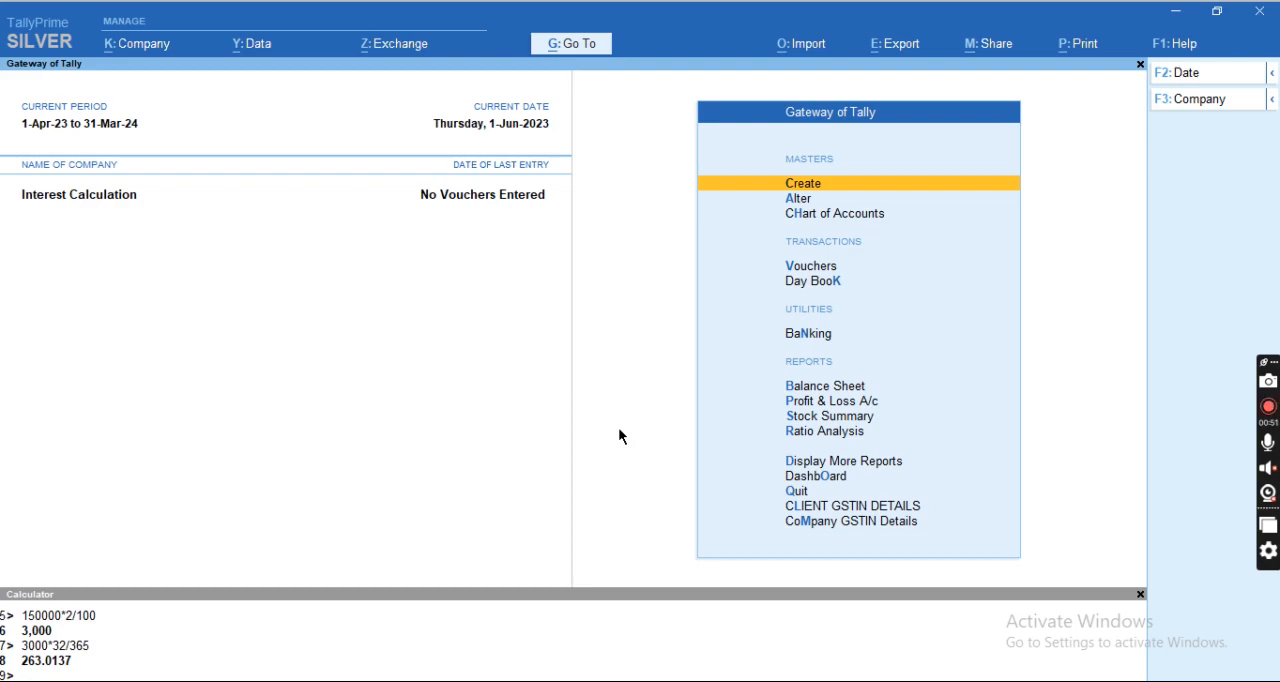
Switch to the Example workbook in Excel and review the first transaction's amount, party and interest rate.
key(alt+Tab)
key(Left)
key(Left)
key(Up)
key(Left)
key(Left)
key(Left)
key(Left)
key(Left)
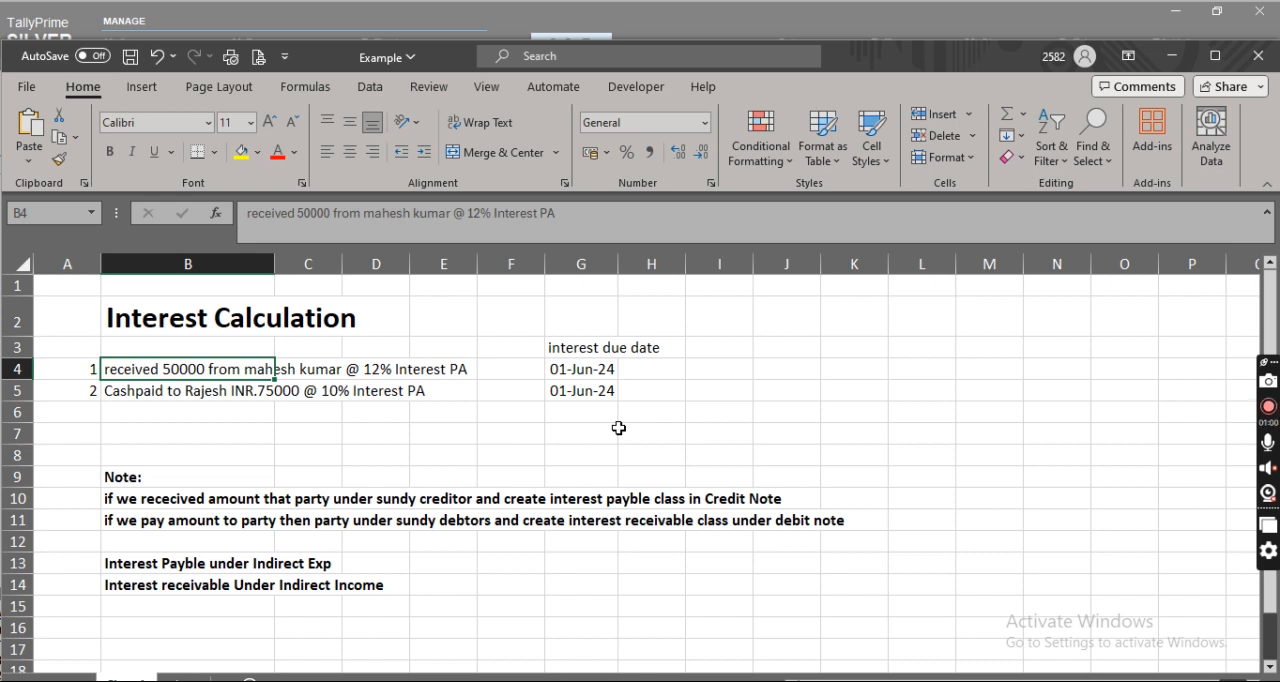
key(Right)
key(Right)
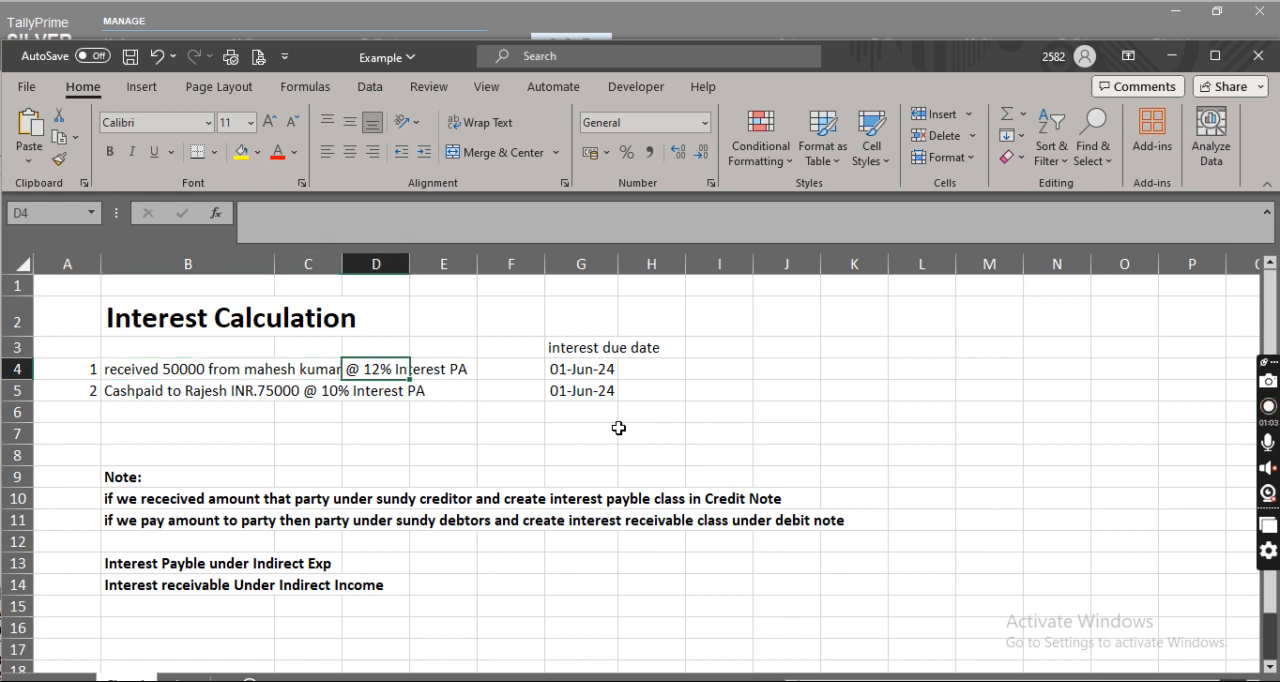
key(Left)
key(Left)
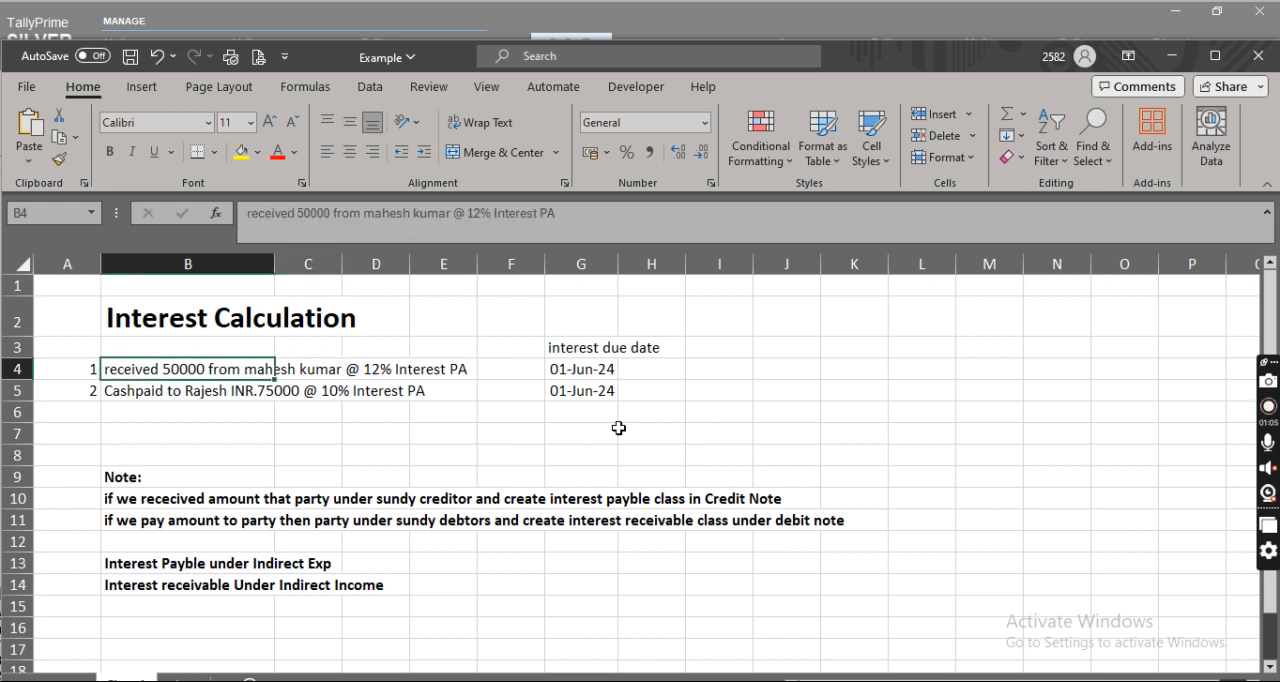
key(Right)
key(Left)
Switch back to TallyPrime and start a receipt voucher dated 1-May-23.
key(alt+Tab)
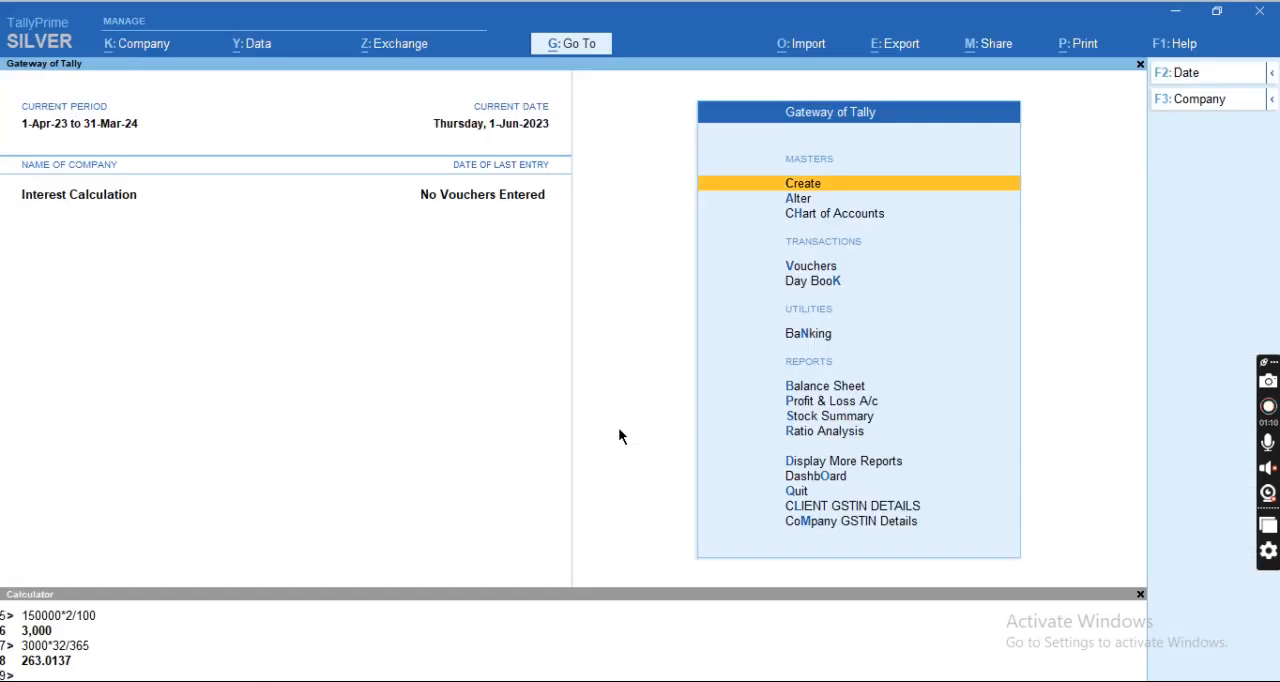
key(v)
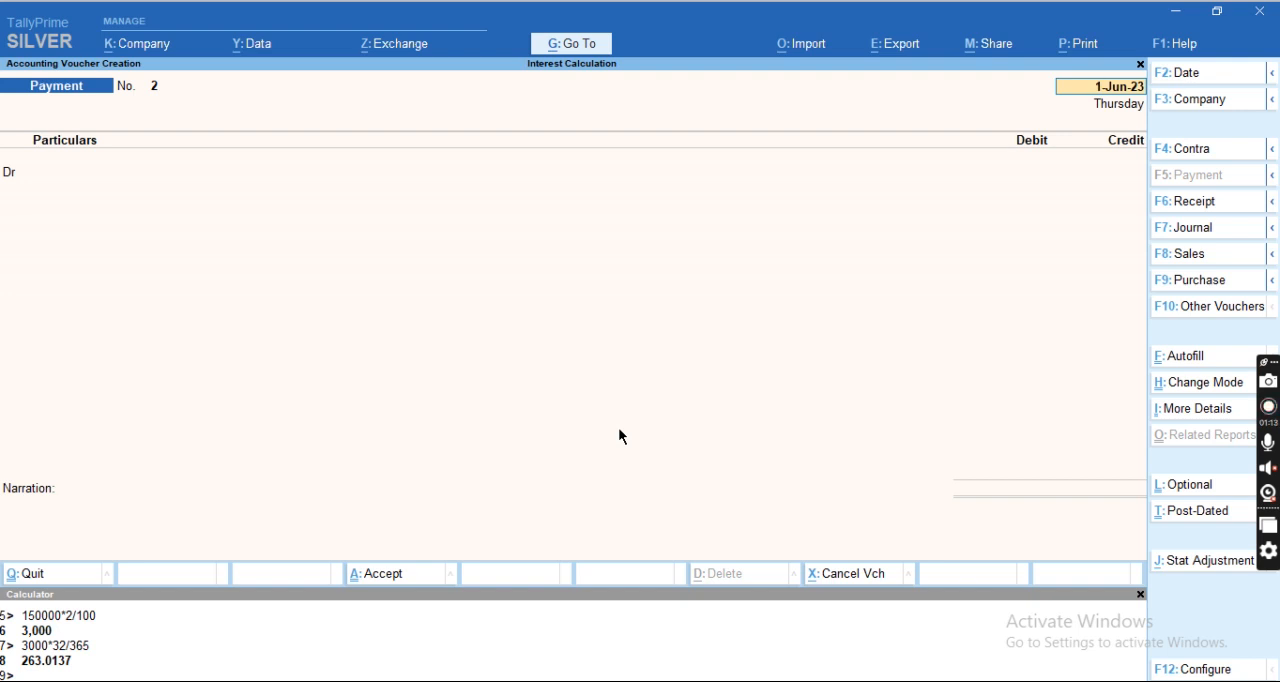
key(F6)
key(Return)
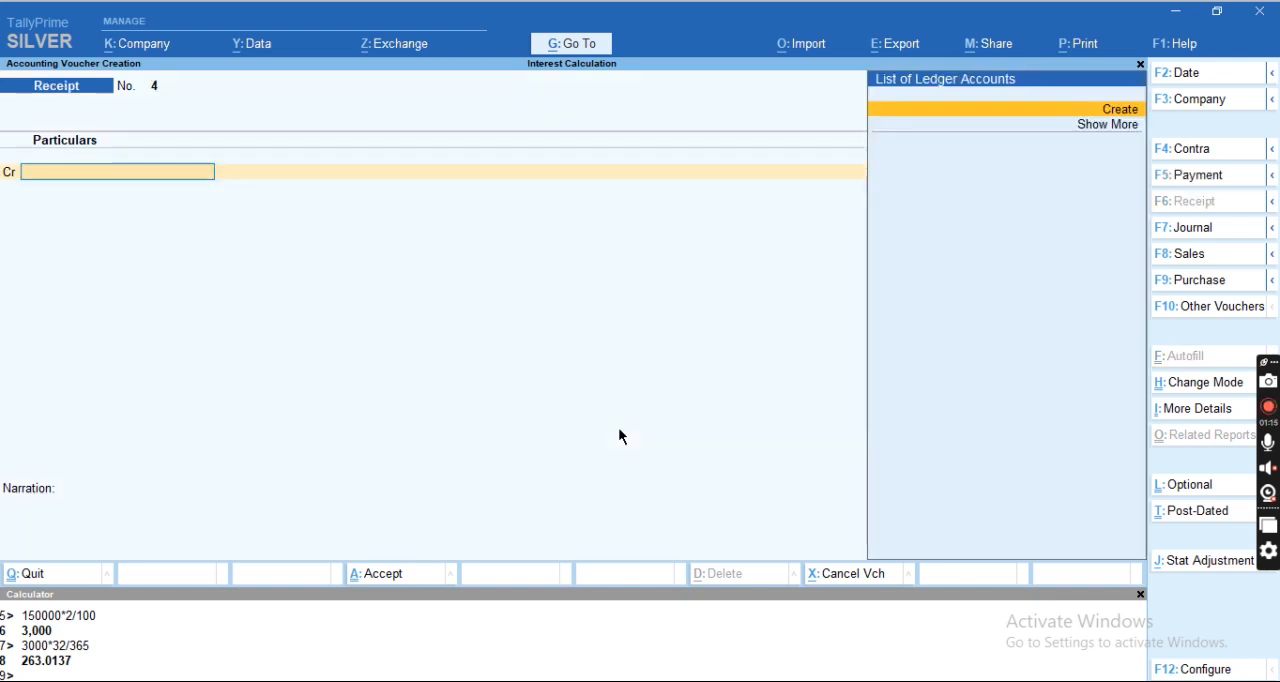
key(F2)
text(1-6)
key(Return)
Create a ledger from the voucher, named with the first transaction's party name plus the suffix Cr, under Sundry Creditors.
key(alt+Tab)
key(Right)
key(alt+Tab)
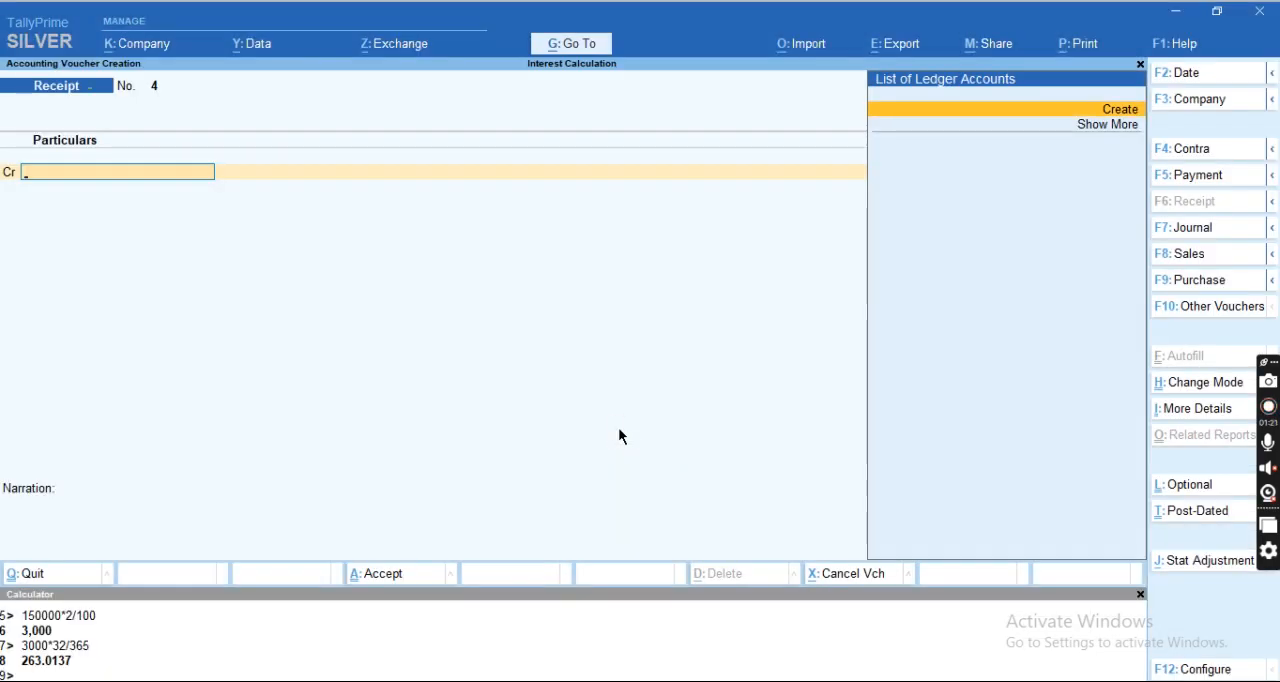
key(alt+c)
text(Mahesh Kumar)
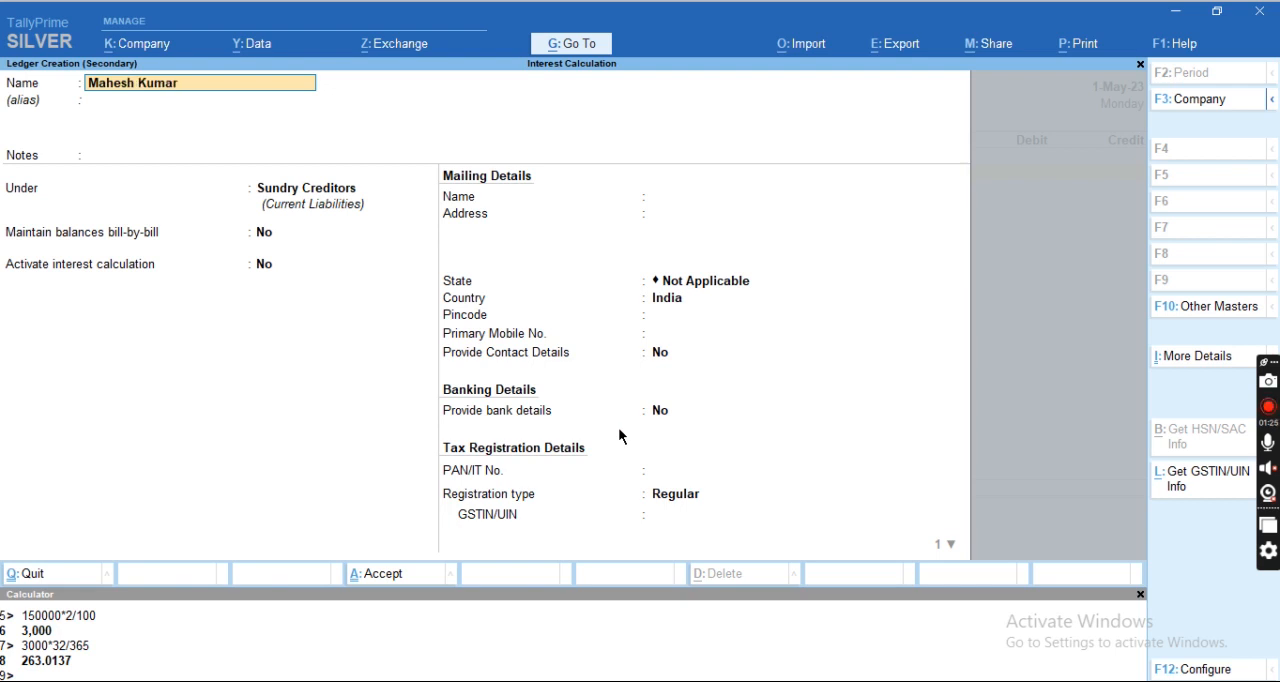
key(alt+Tab)
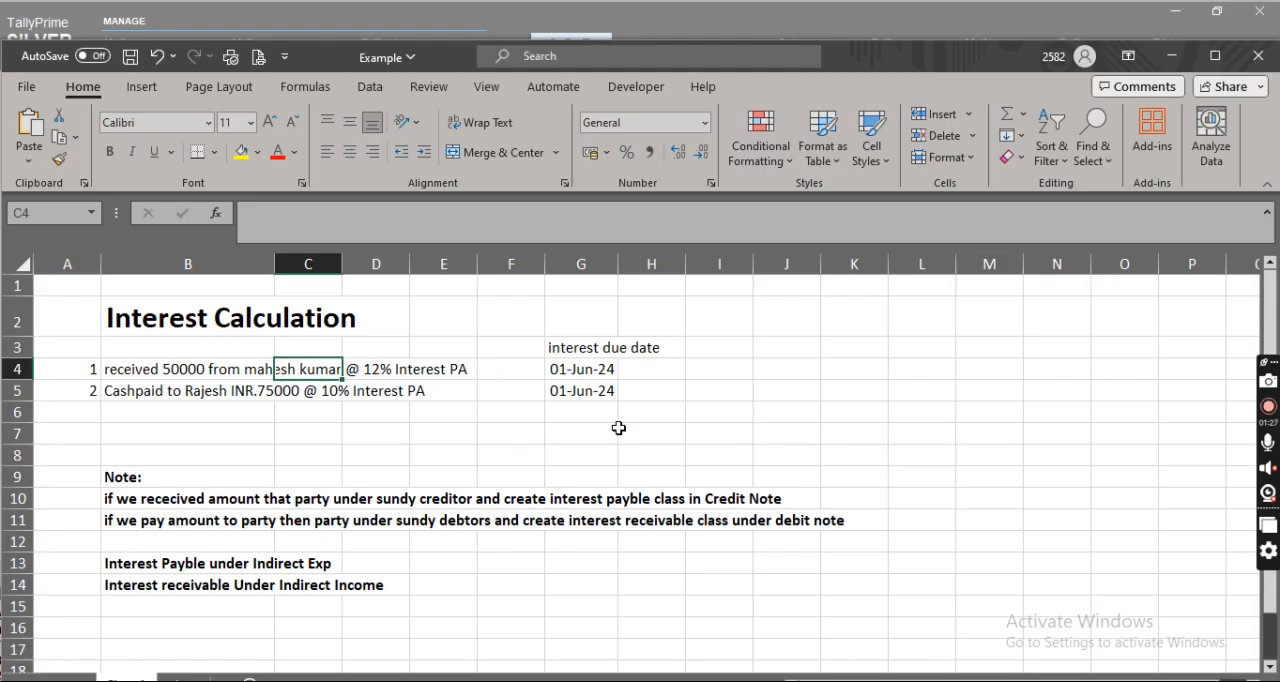
key(alt+Tab)
text(Cr)
key(Return)
key(Return)
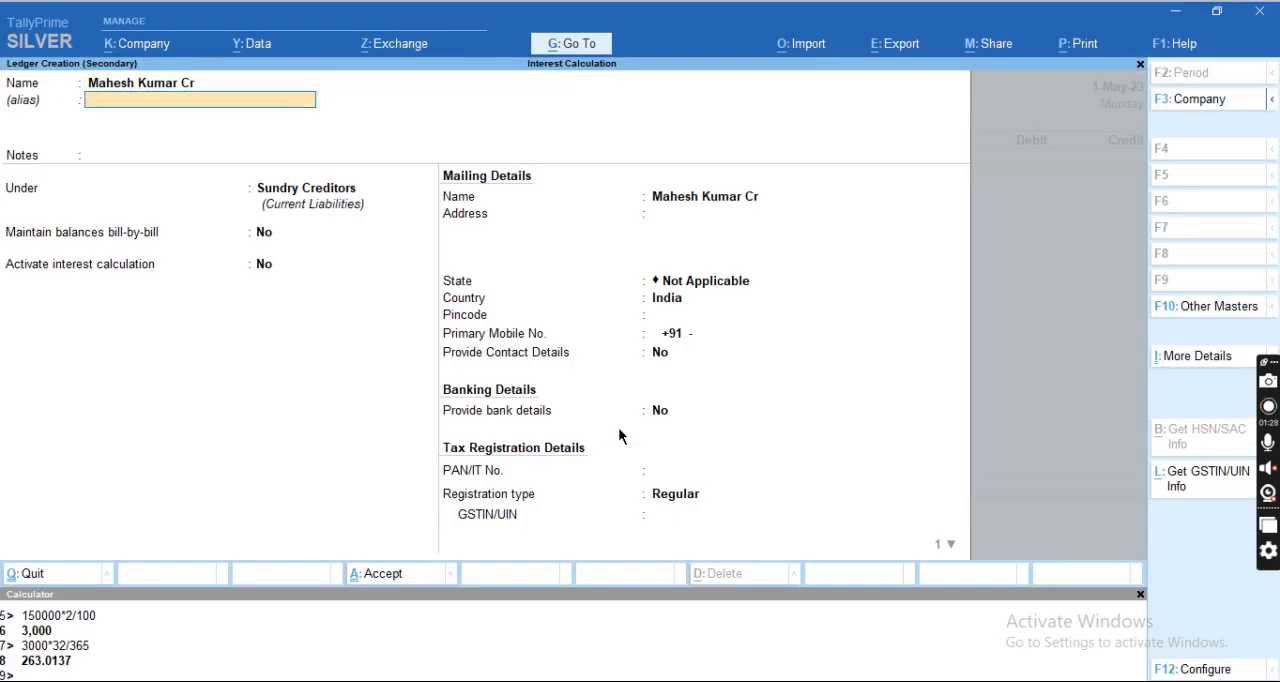
key(Return)
text(Sund)
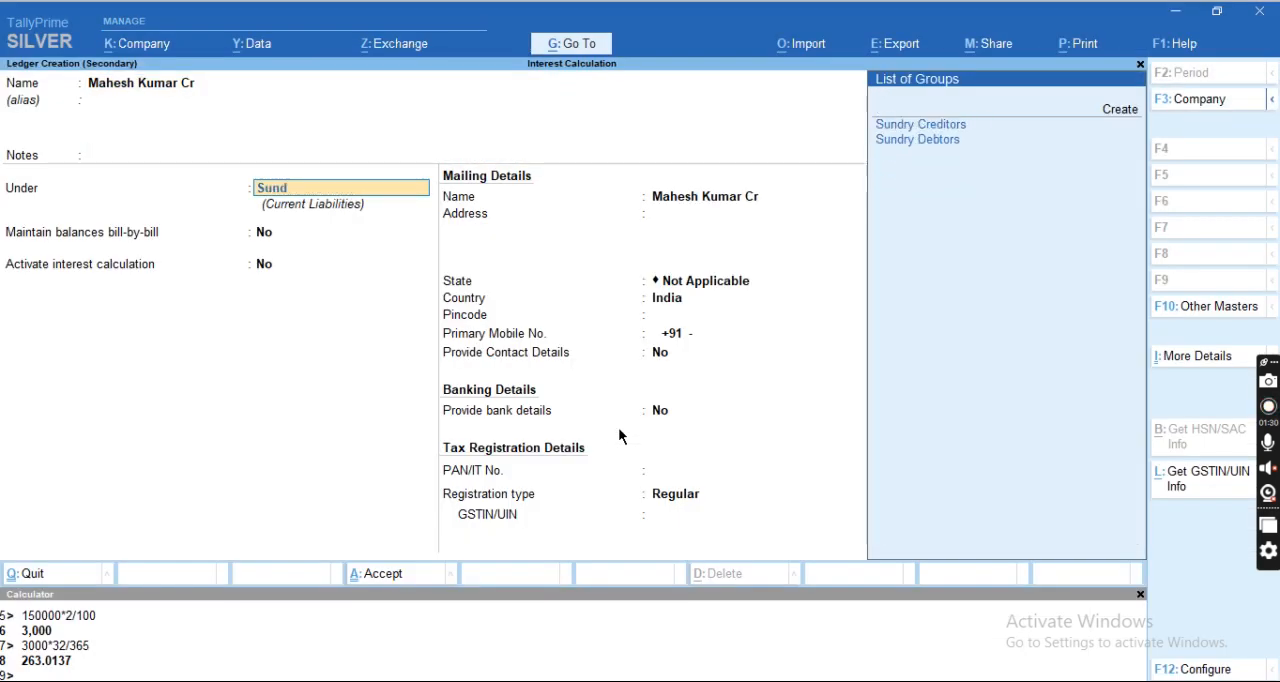
key(Return)
Activate interest calculation for the creditor ledger, including the transaction date for amounts added but not for amounts deducted.
key(Return)
text(y)
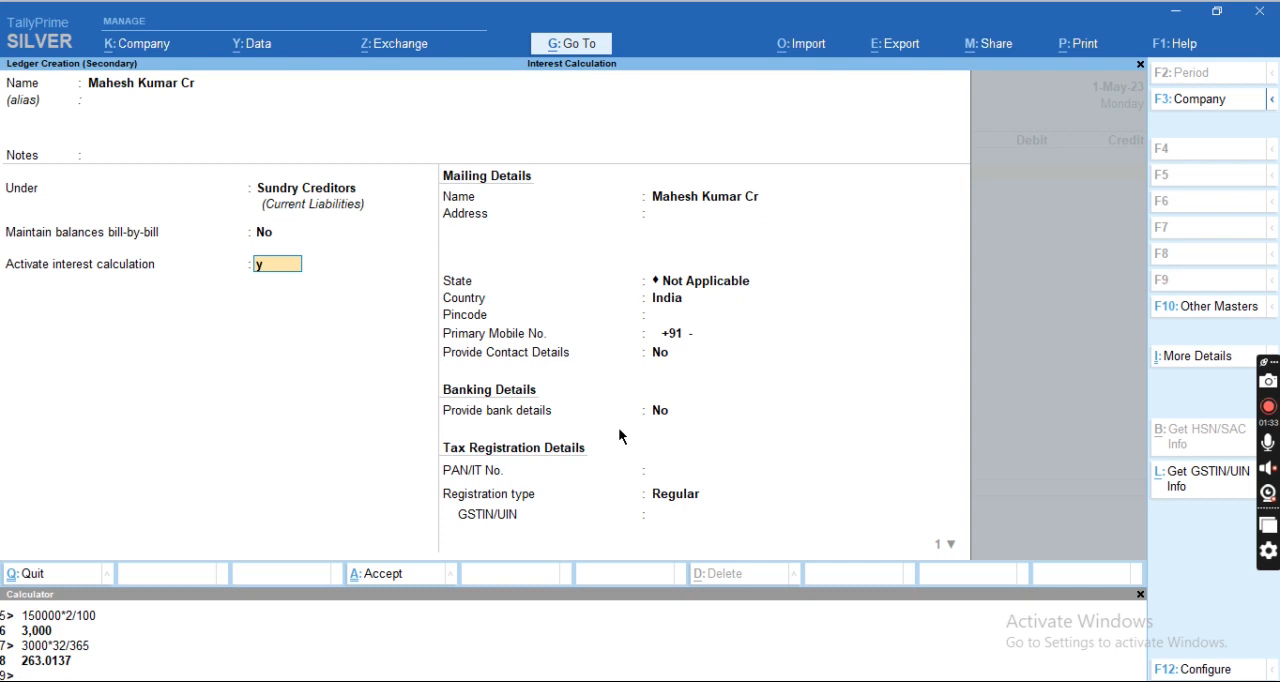
key(Return)
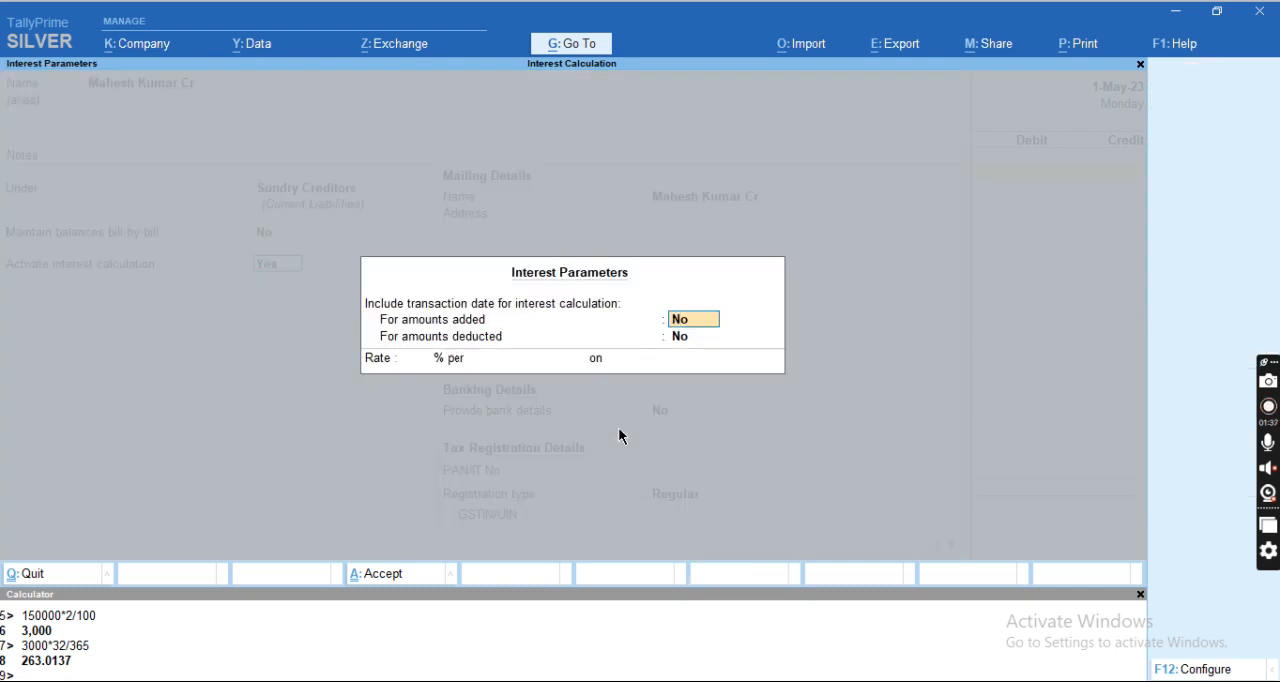
text(y)
key(Return)
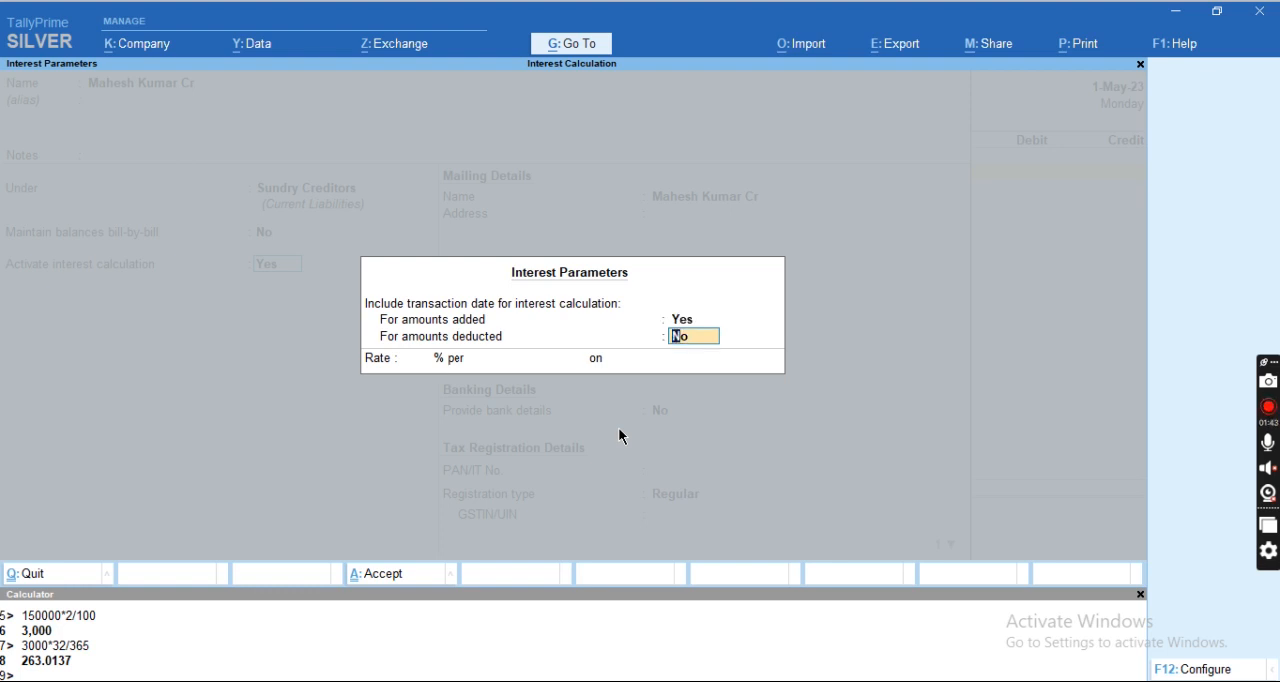
key(Return)
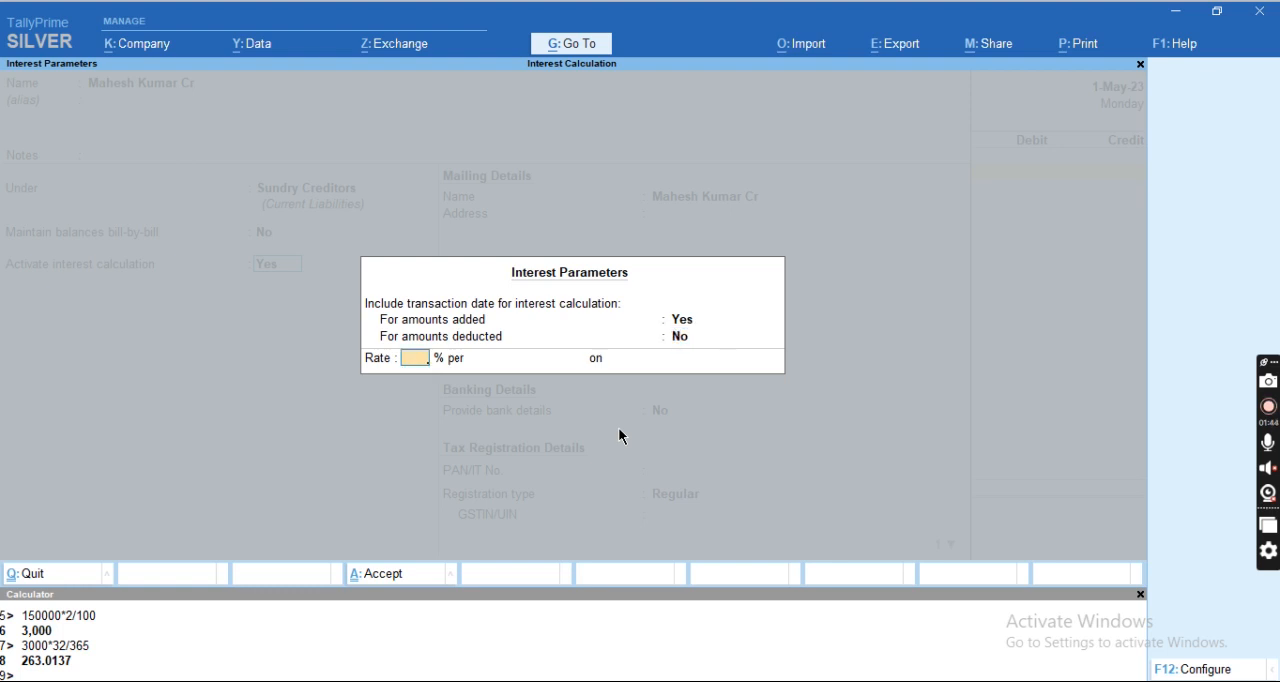
Set the interest rate to 12% per 365-Day Year on Credit Balances Only and save the creditor ledger.
key(alt+Tab)
key(alt+Tab)
text(12)
key(Return)
key(Down)
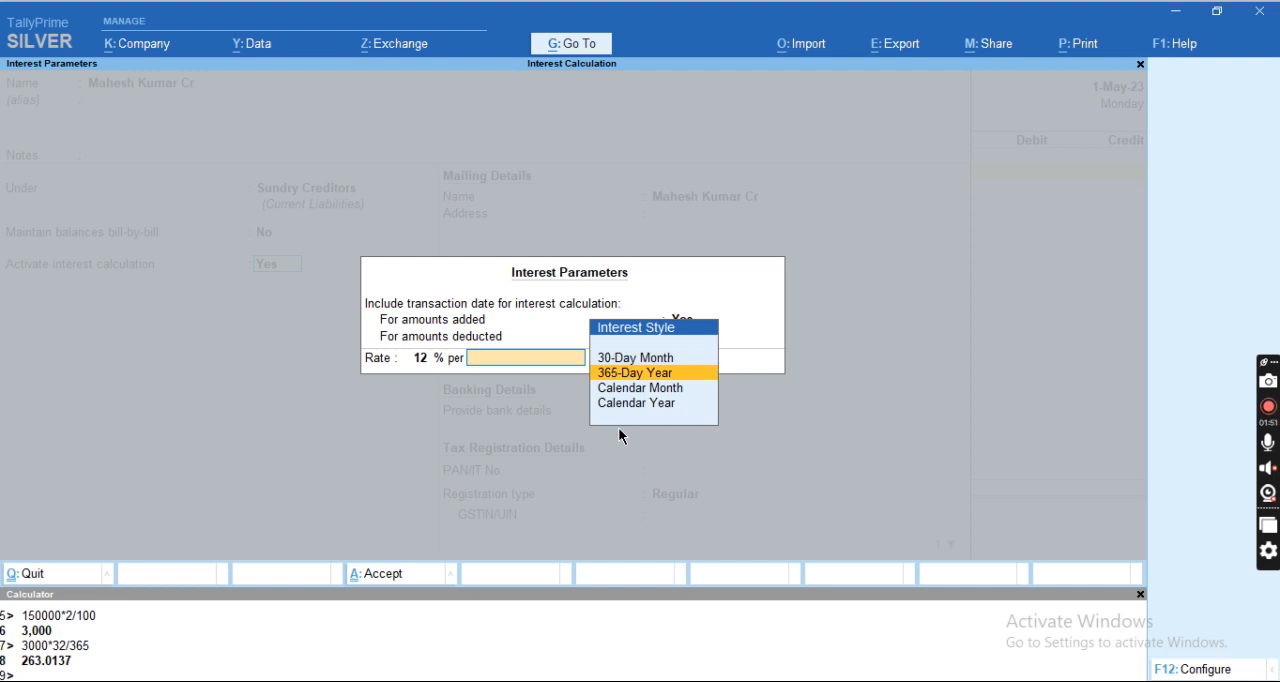
key(Return)
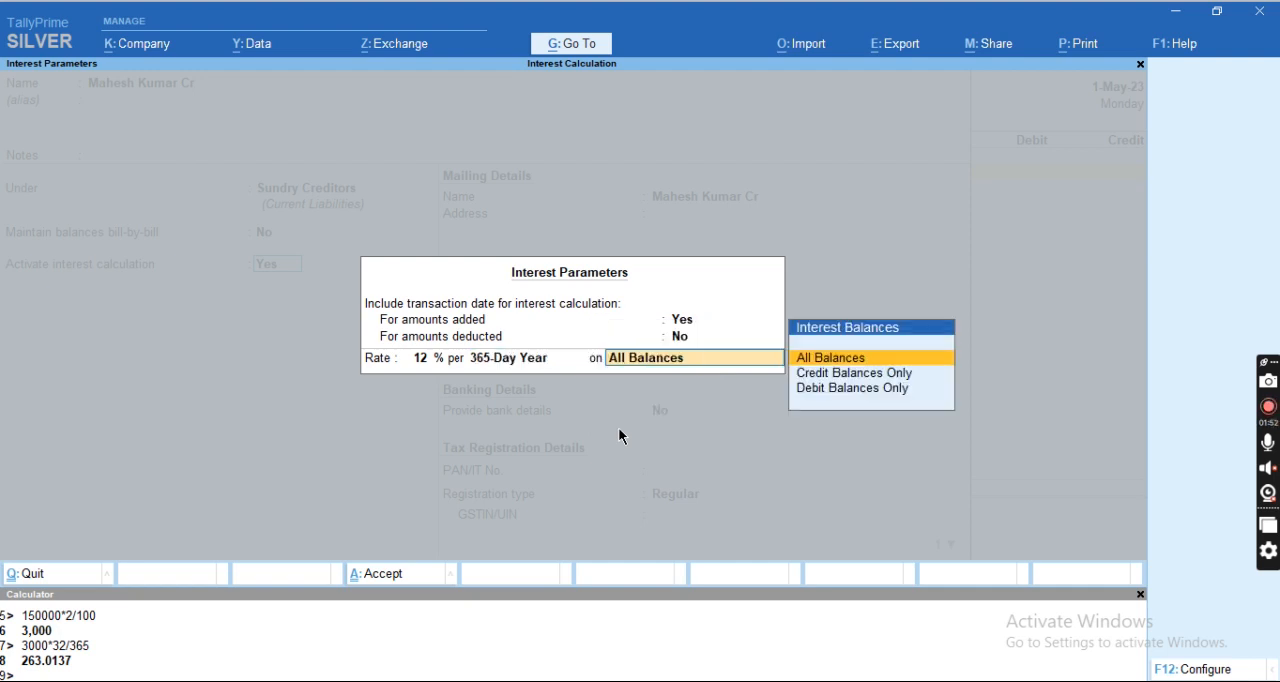
key(Down)
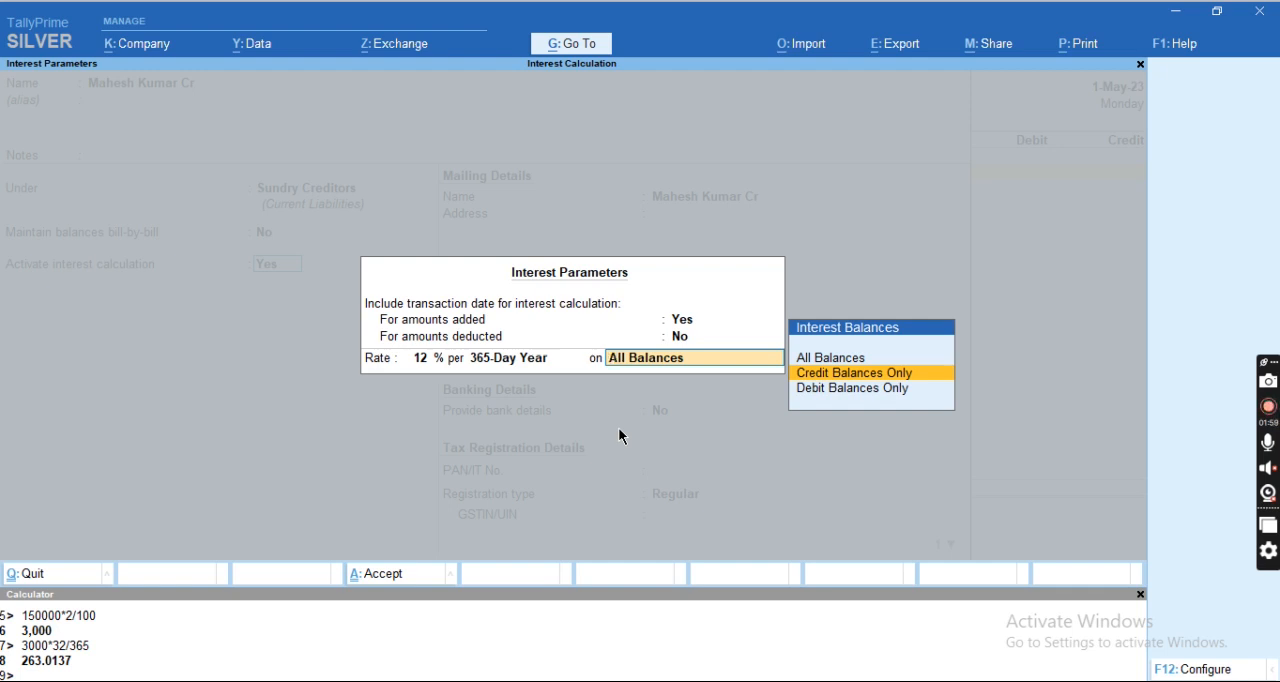
key(Return)
key(Return)
key(Return)
key(Return)
key(Return)
key(Return)
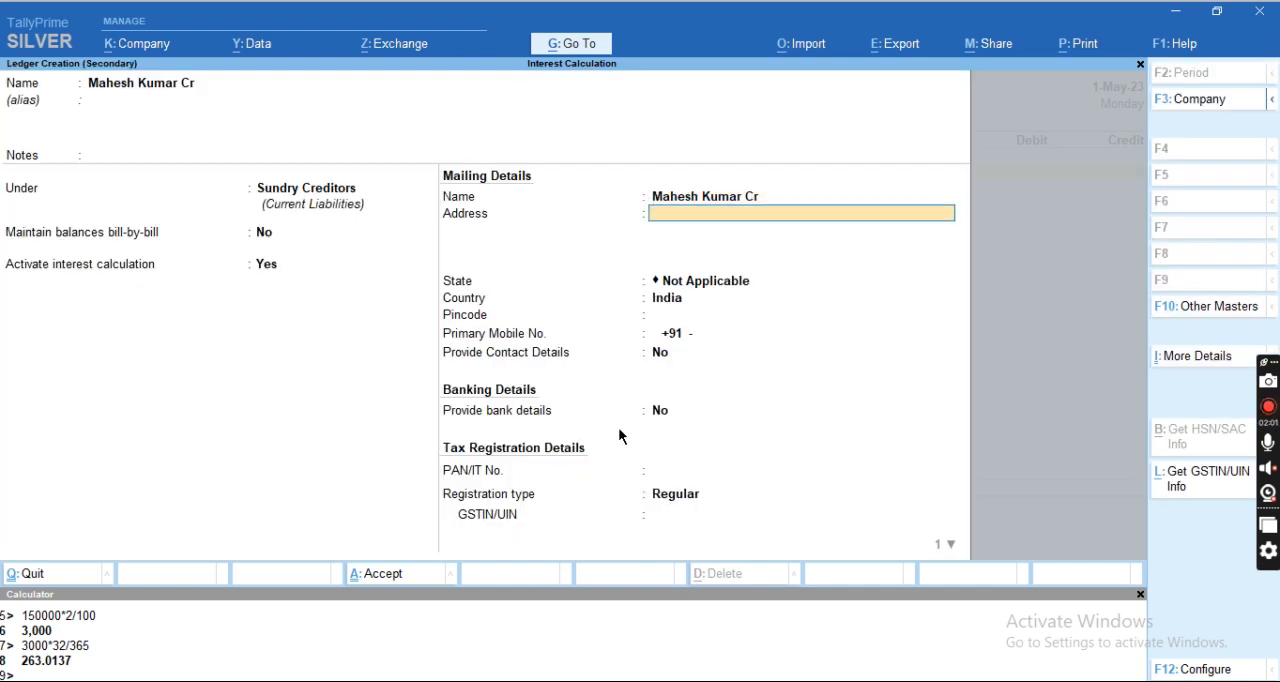
key(ctrl+a)
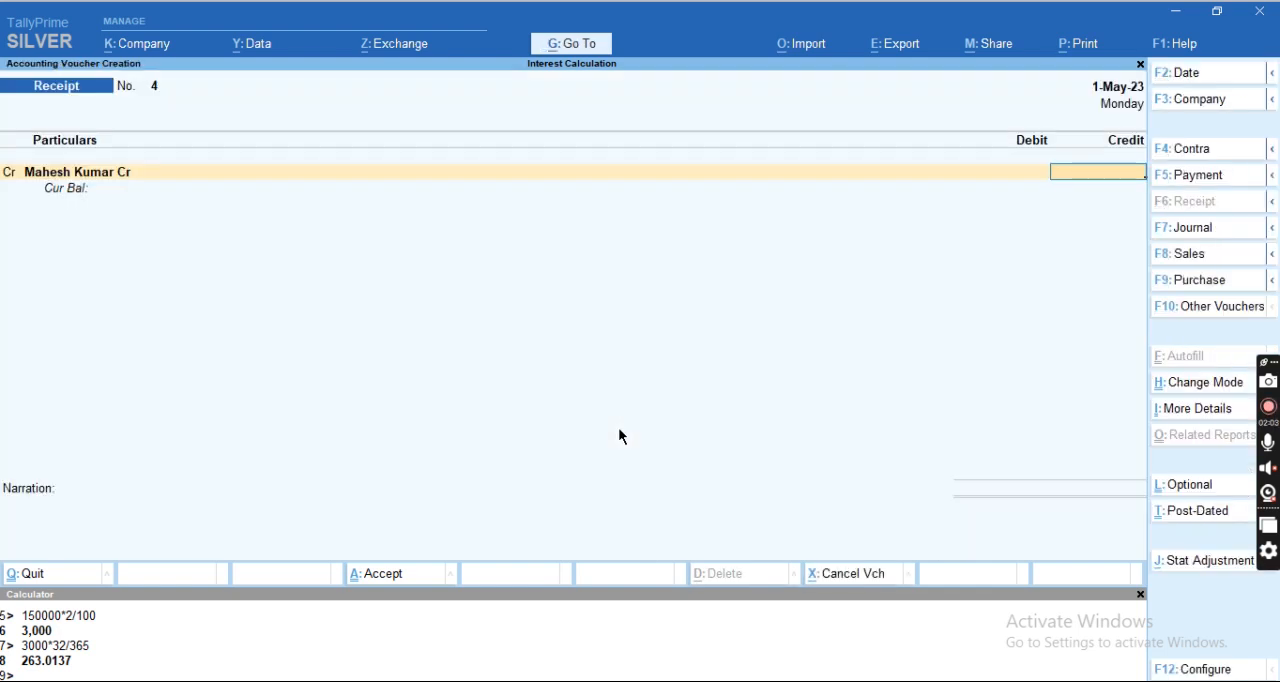
Credit the creditor with 50,000, debit Cash for the same amount, and save the receipt voucher without a narration.
key(alt+Tab)
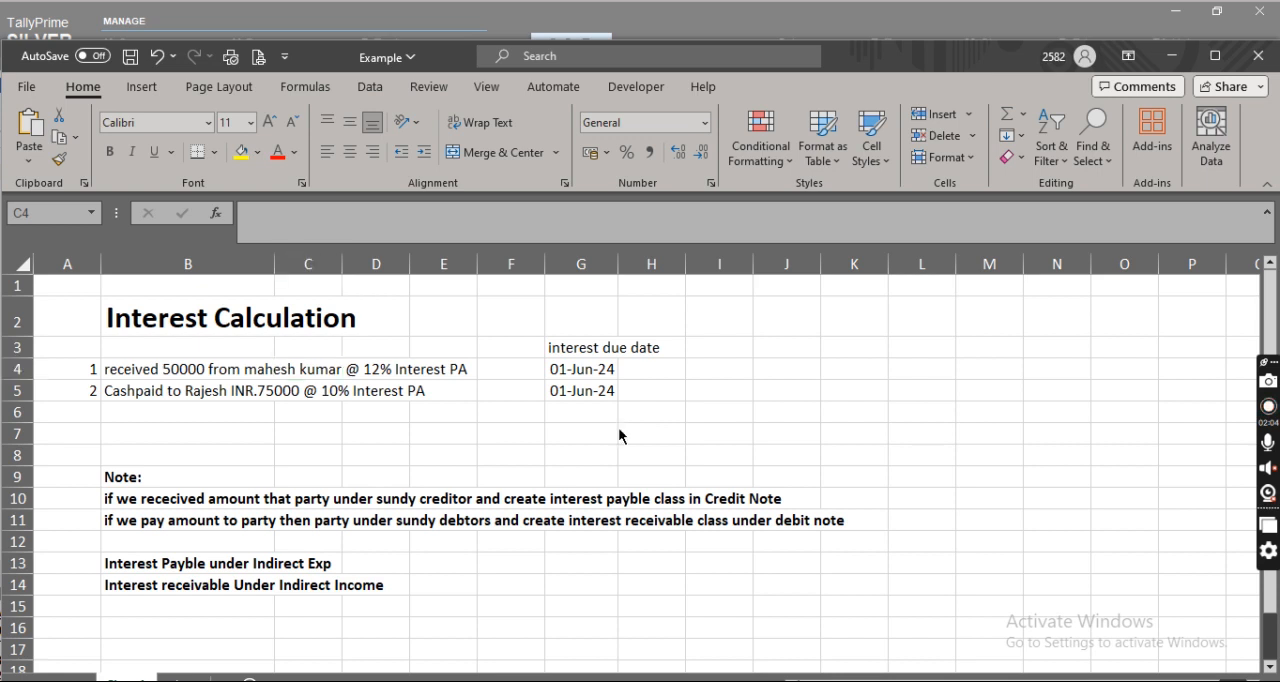
key(alt+Tab)
text(50000)
key(Return)
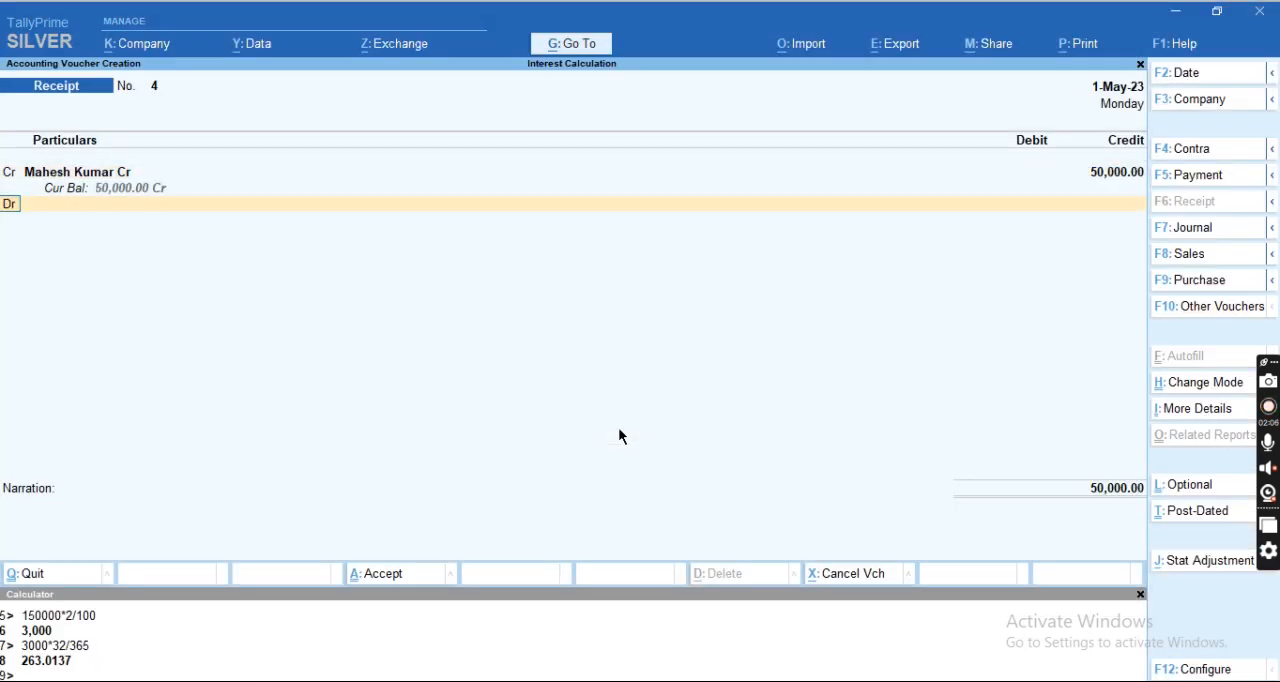
key(Return)
key(Return)
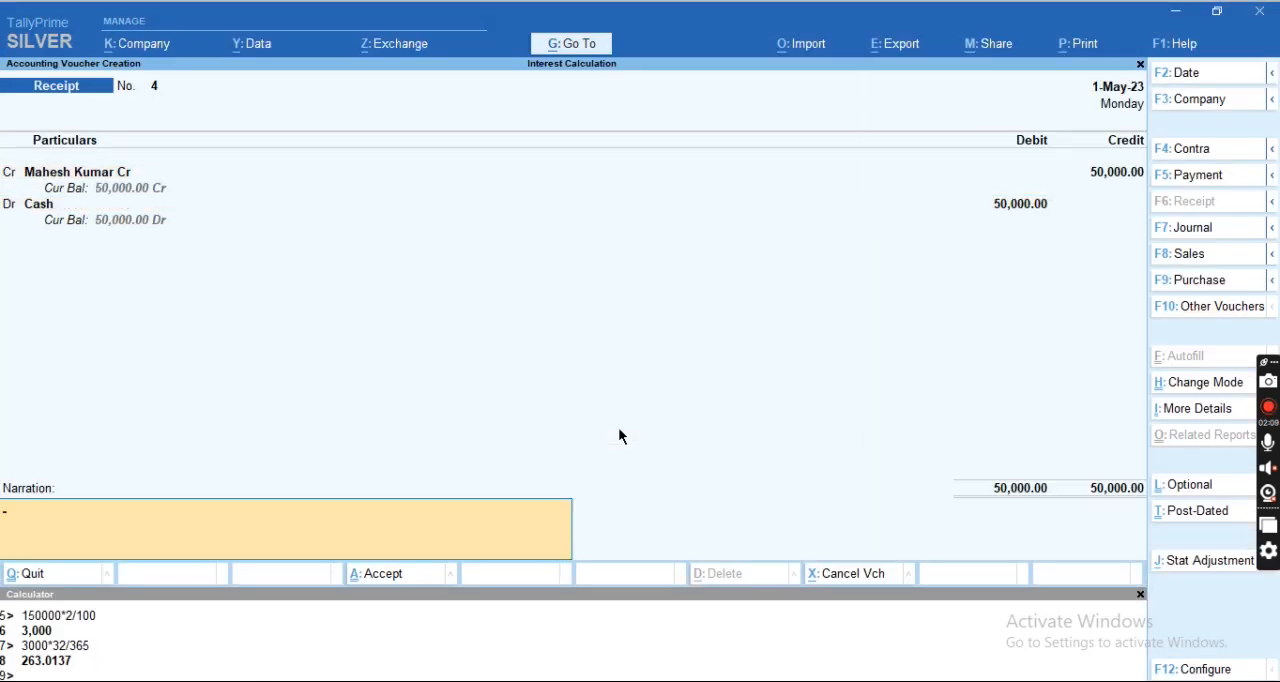
key(Return)
key(Return)
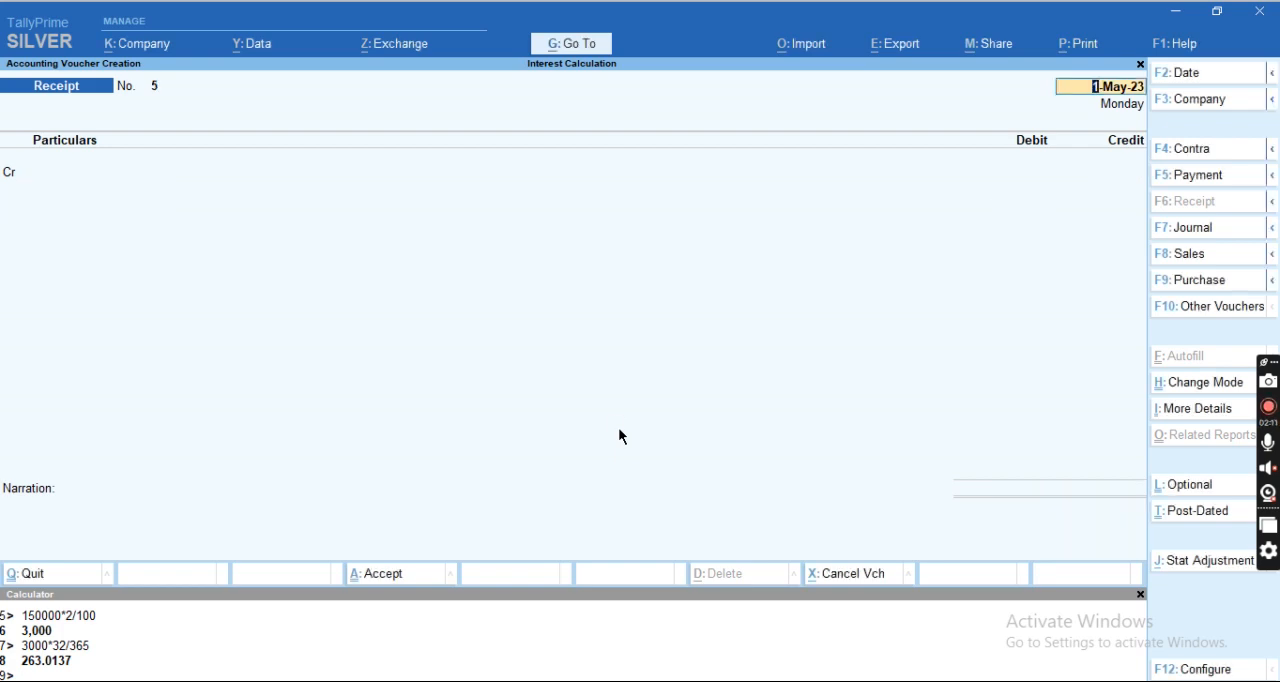
Check the second transaction in the Excel sheet, and start a payment voucher in TallyPrime.
key(alt+Tab)
key(Down)
key(Left)
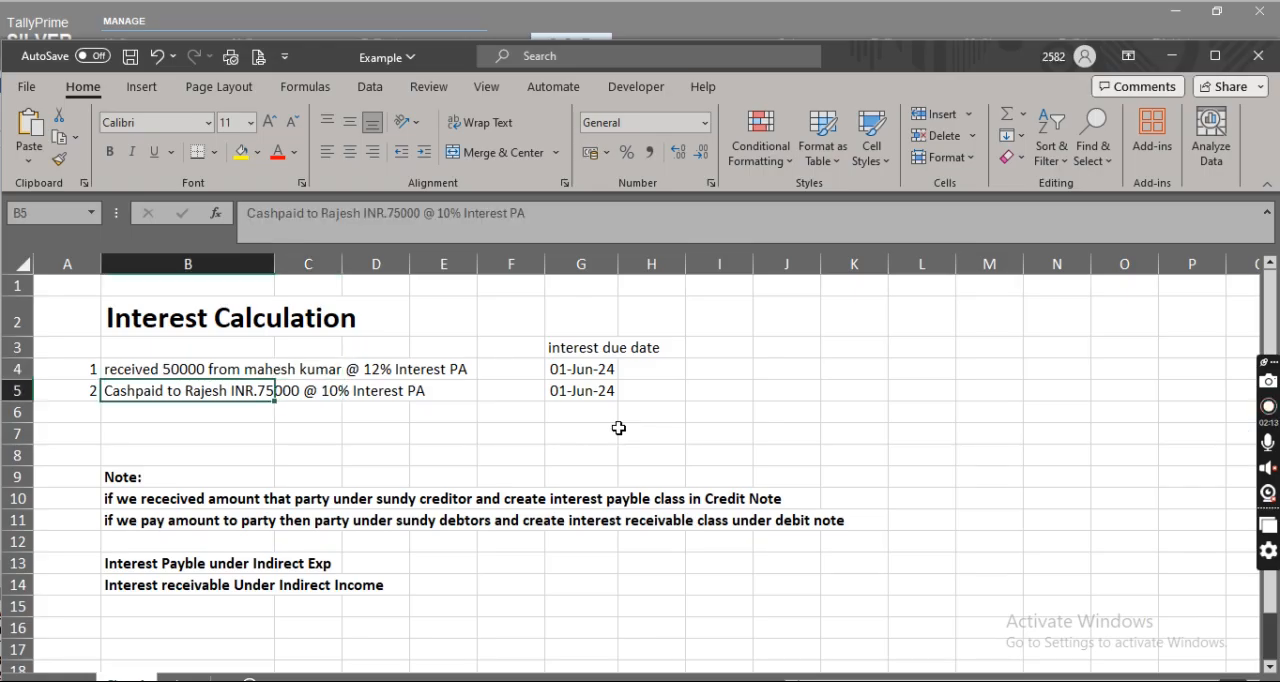
key(alt)
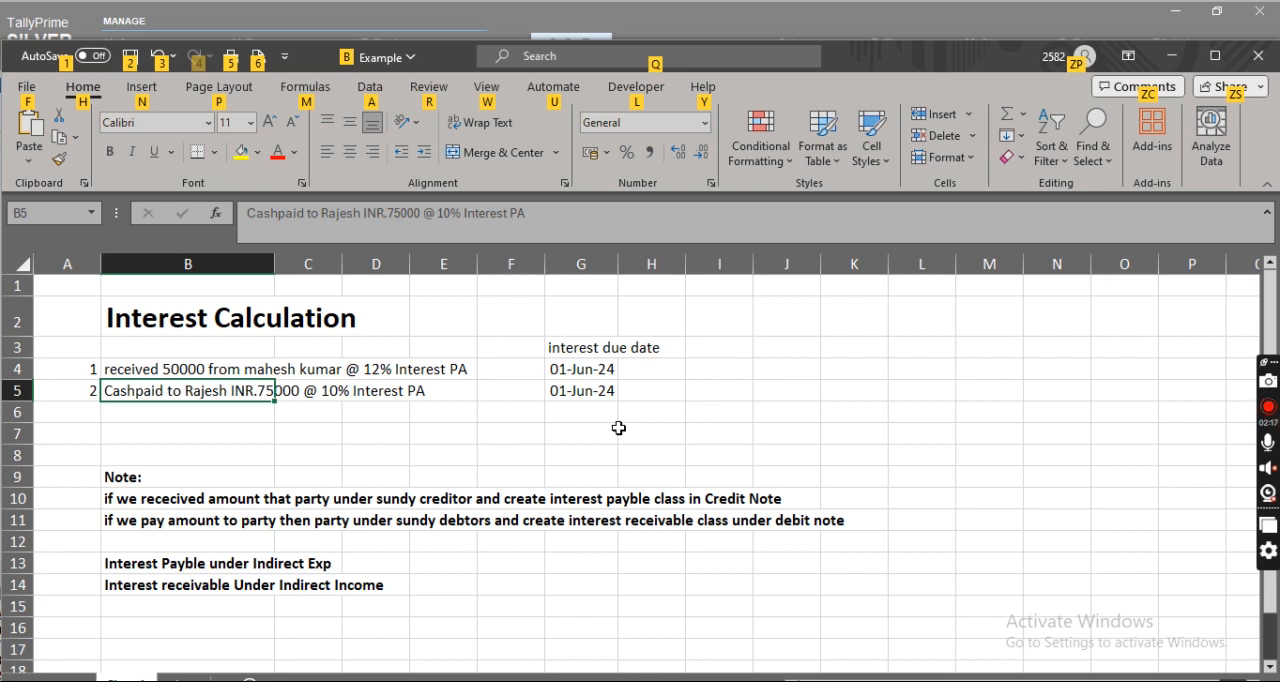
key(alt+Tab)
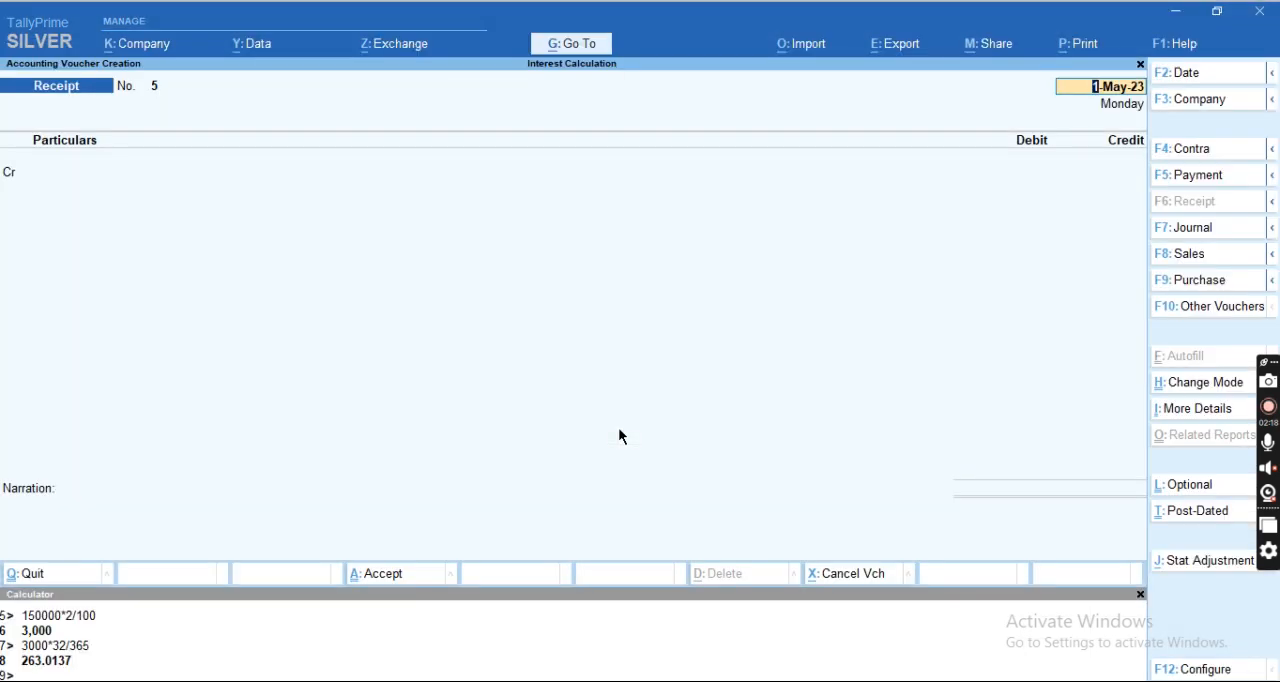
key(F5)
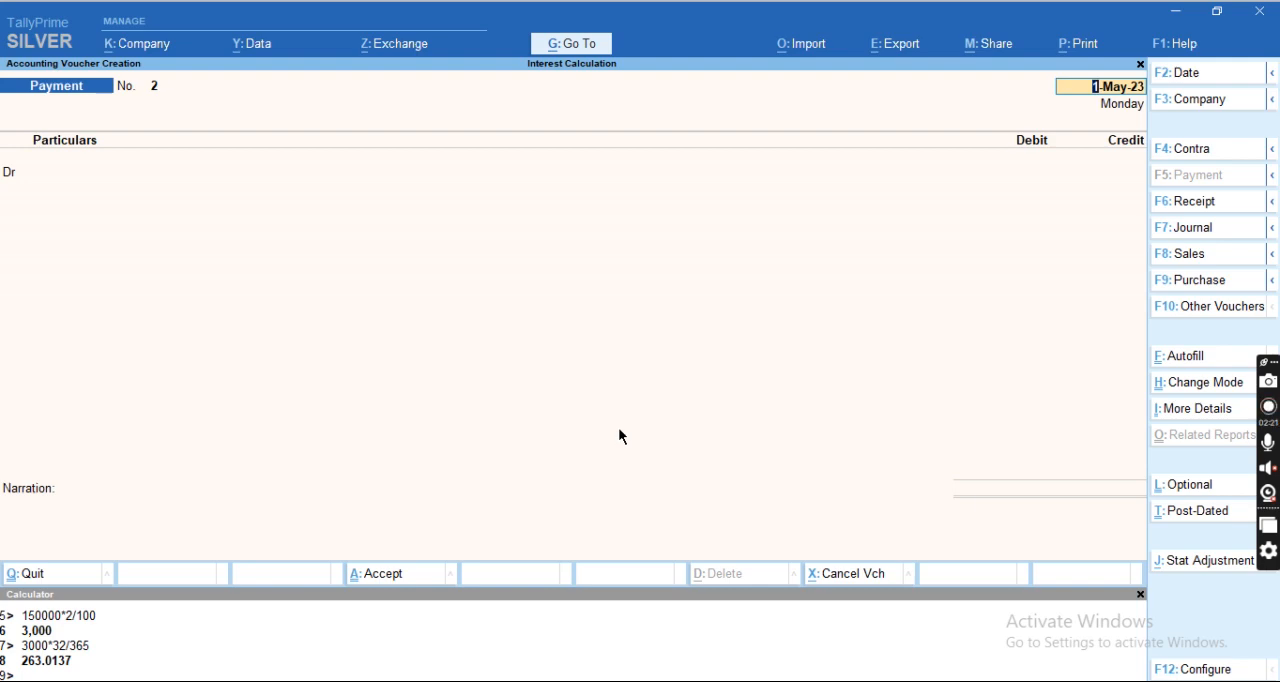
key(alt+Tab)
key(alt+Tab)
Start a new ledger for the debtor from the payment voucher and group it under Sundry Debtors.
key(Up)
key(Return)
text(Rajesh Dr)
key(Return)
key(Return)
key(Return)
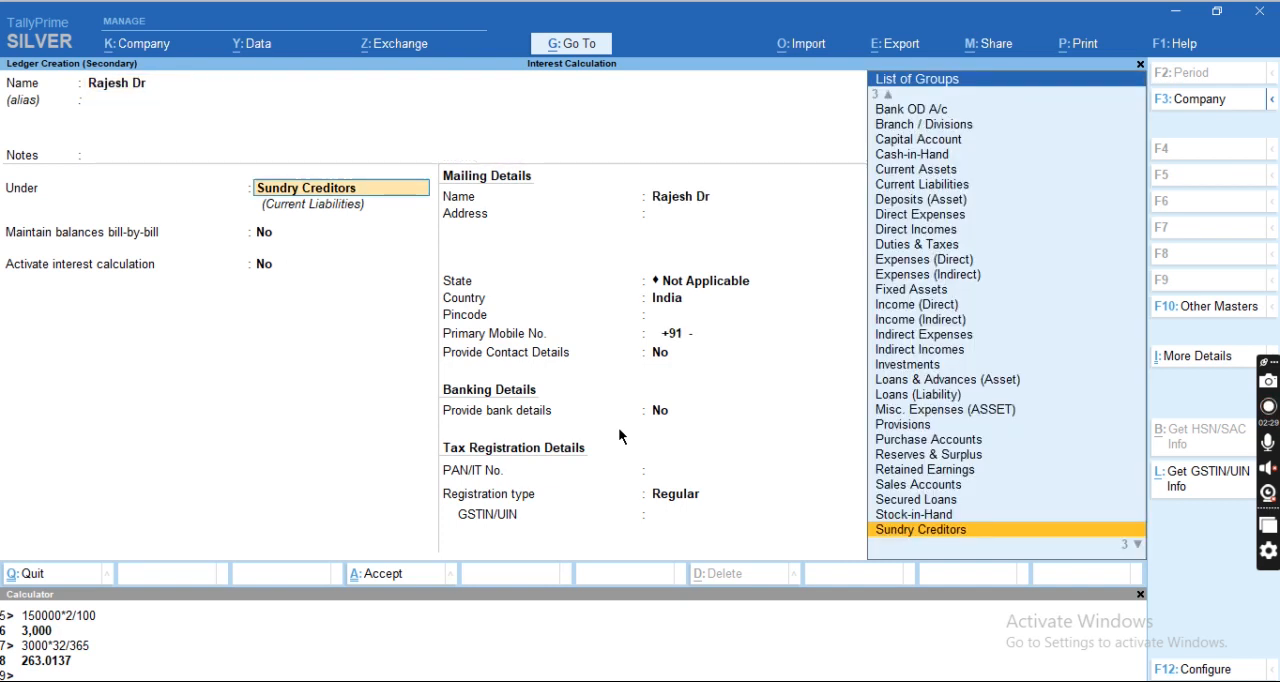
text(Sund)
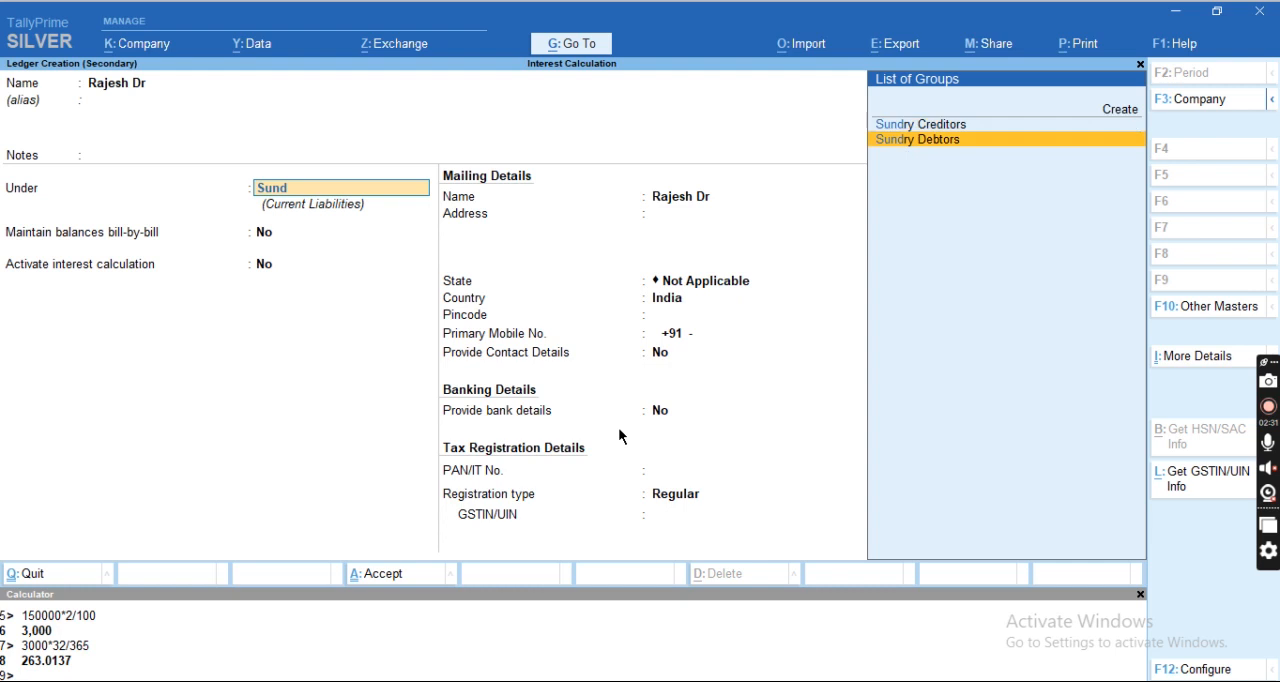
key(Return)
Activate interest calculation for the debtor ledger, including the transaction date for amounts deducted but not for amounts added.
key(Return)
text(y Debtors)
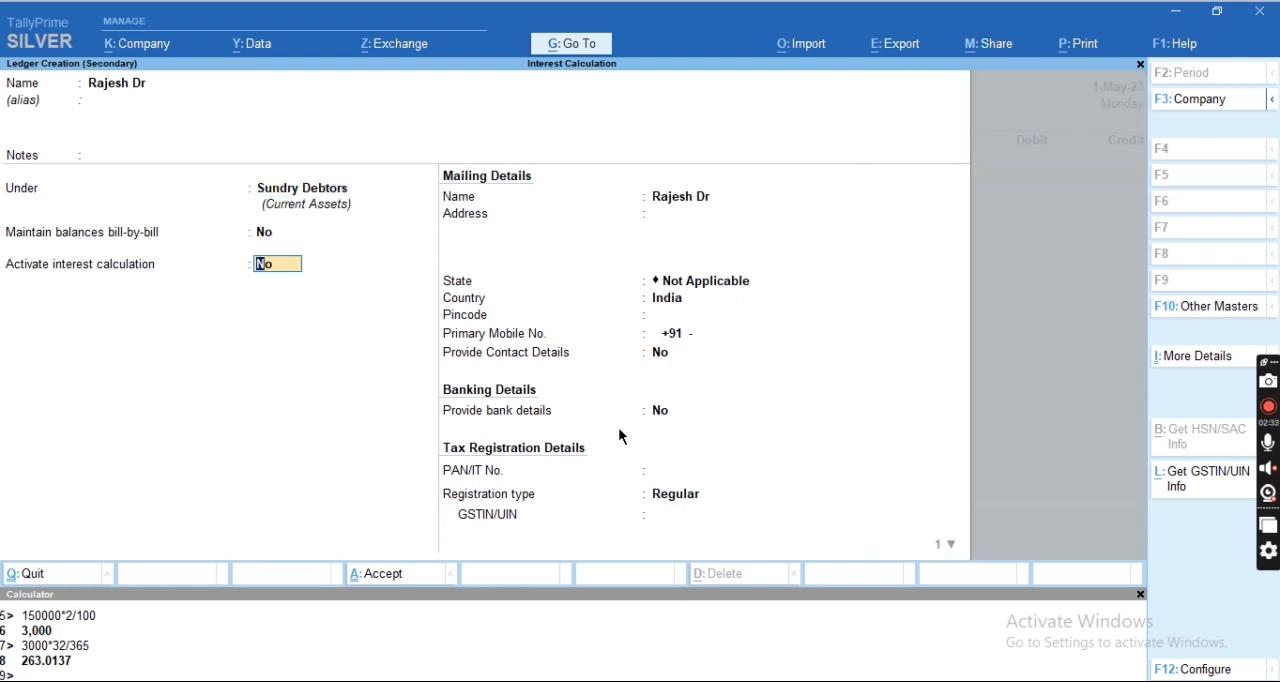
key(Return)
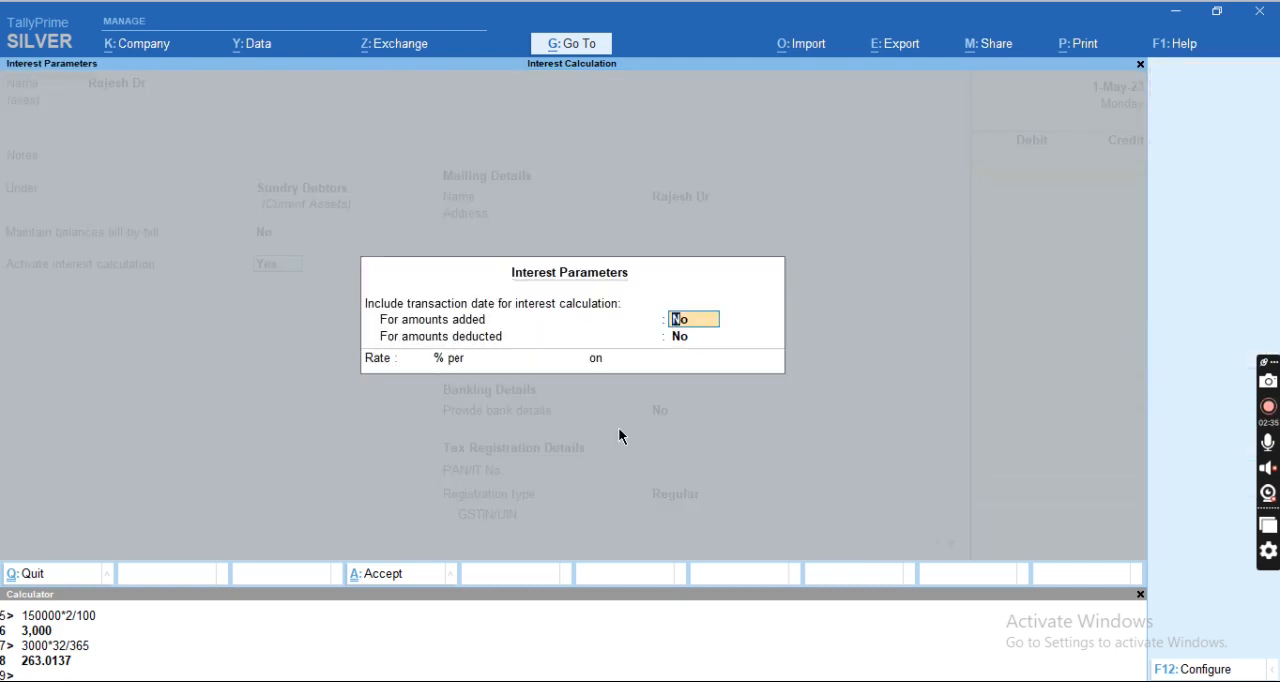
key(Return)
text(y)
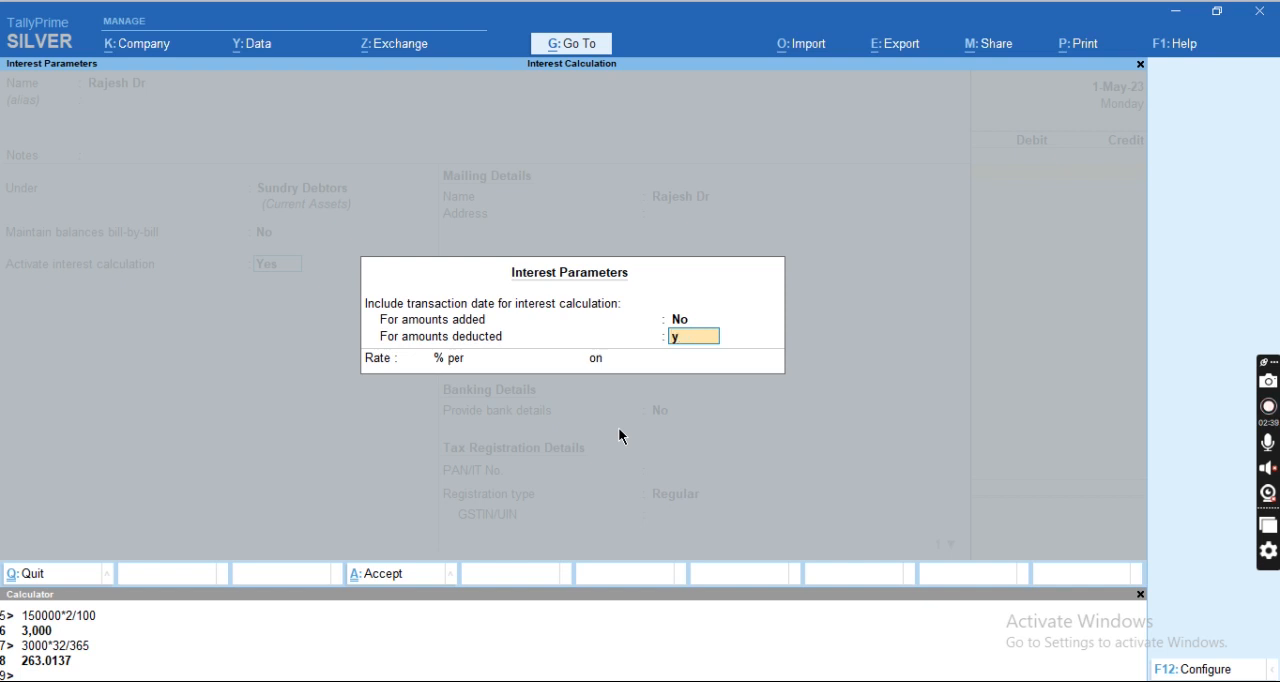
key(Return)
Check the rate in the Excel sheet, set 10% per 365-Day Year on Debit Balances Only, and save the debtor ledger.
key(alt+Tab)
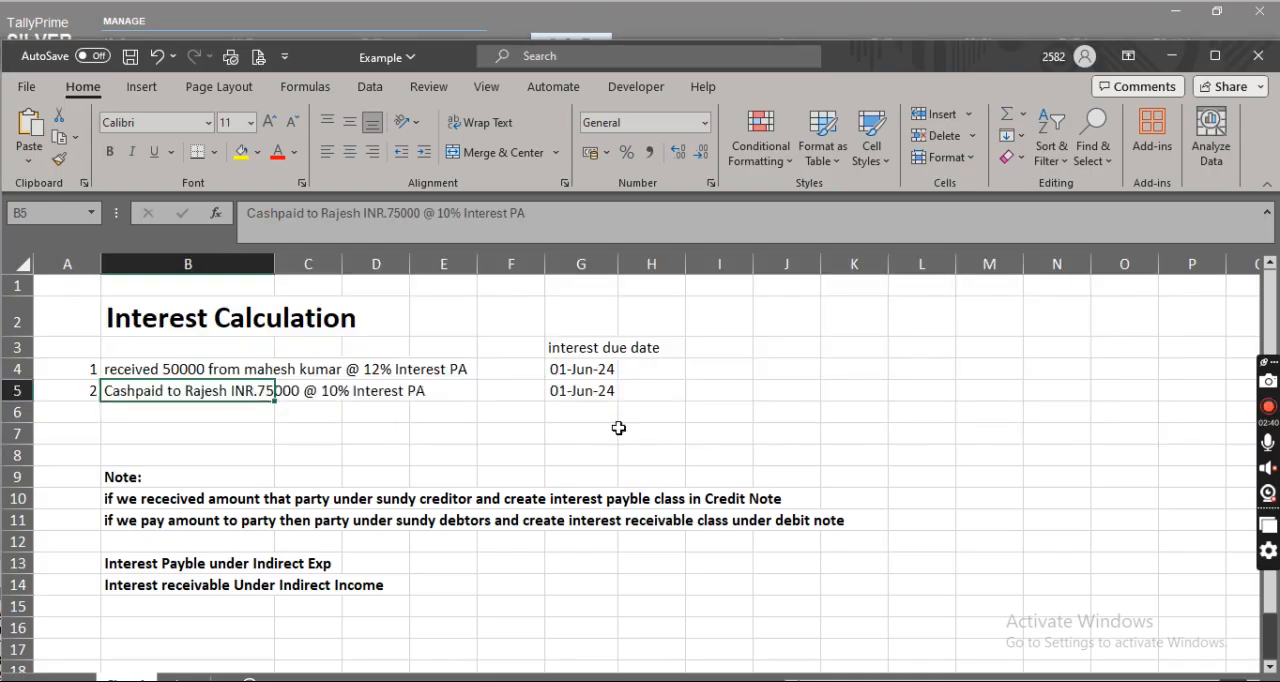
key(alt+Tab)
text(10)
key(Return)
key(Down)
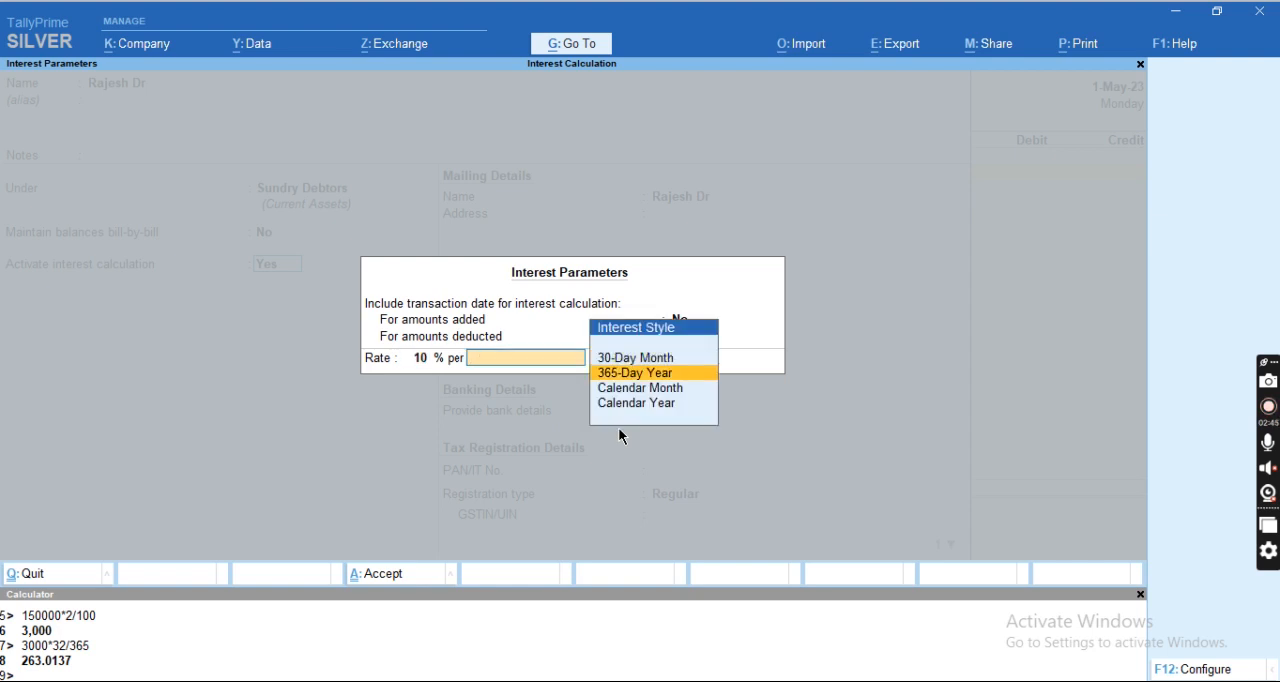
key(Return)
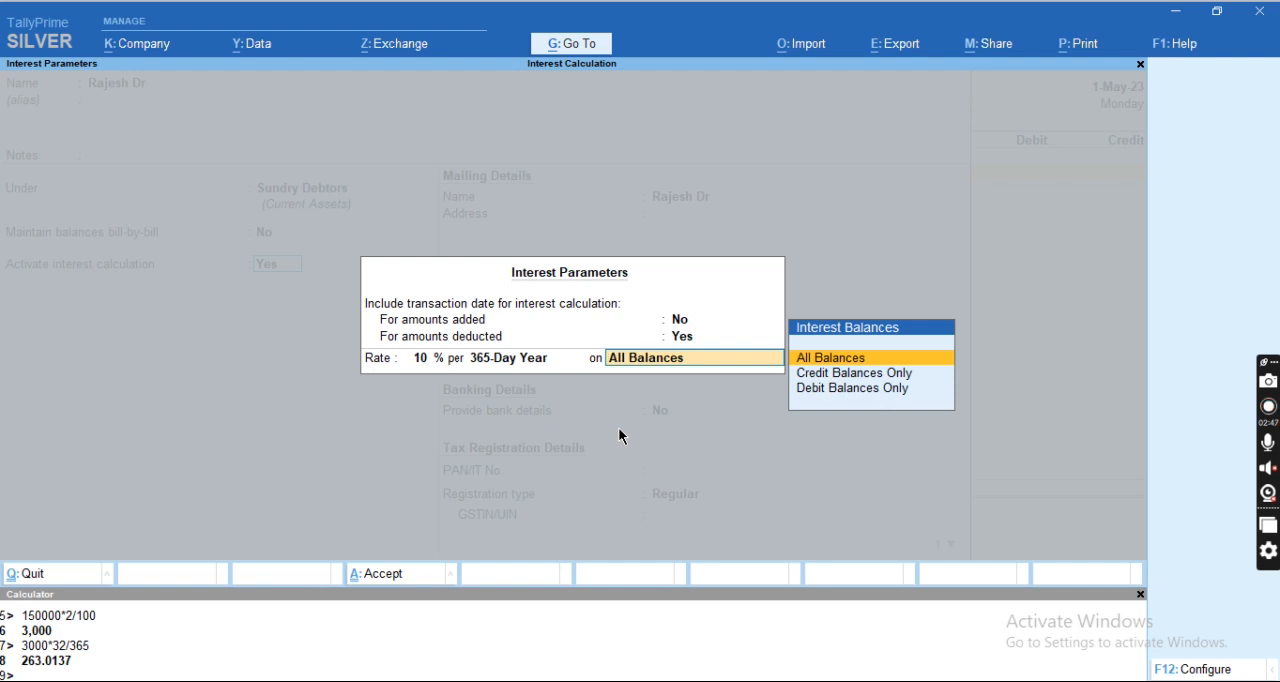
key(Down)
key(Down)
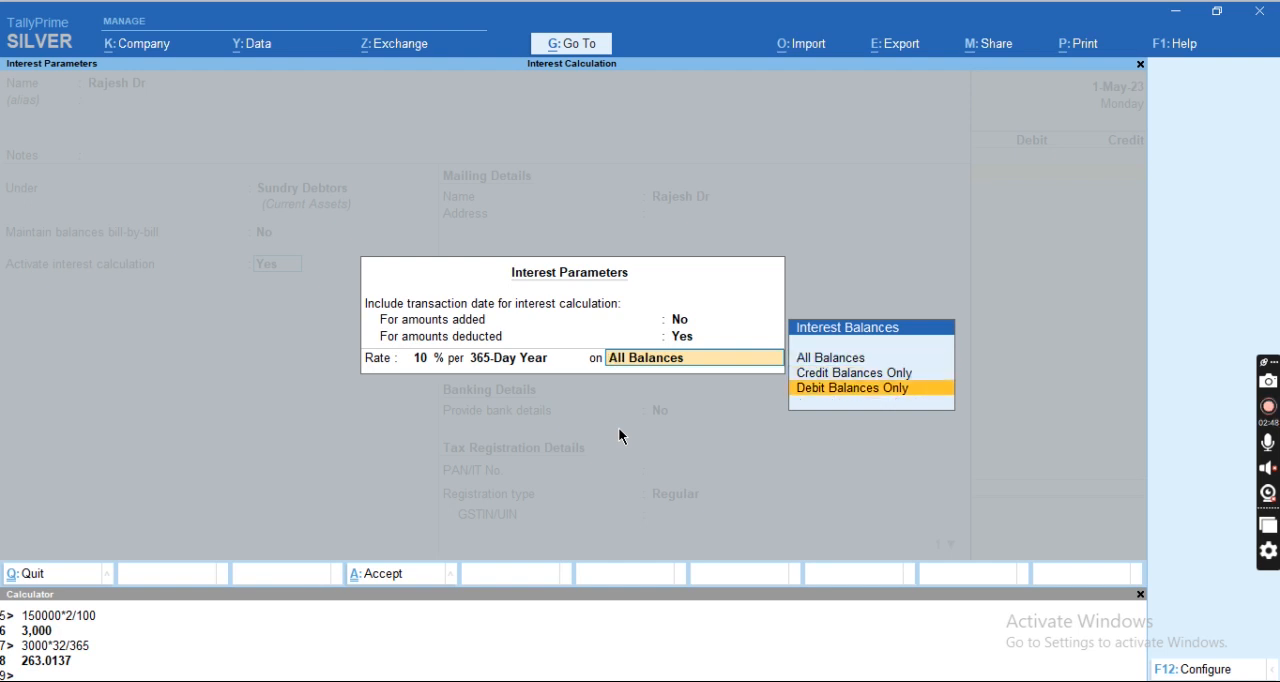
key(Return)
key(Return)
key(Return)
key(Return)
key(ctrl+a)
Debit the debtor with 75,000, credit Cash for the same amount, and save the payment voucher without a narration.
key(alt+Tab)
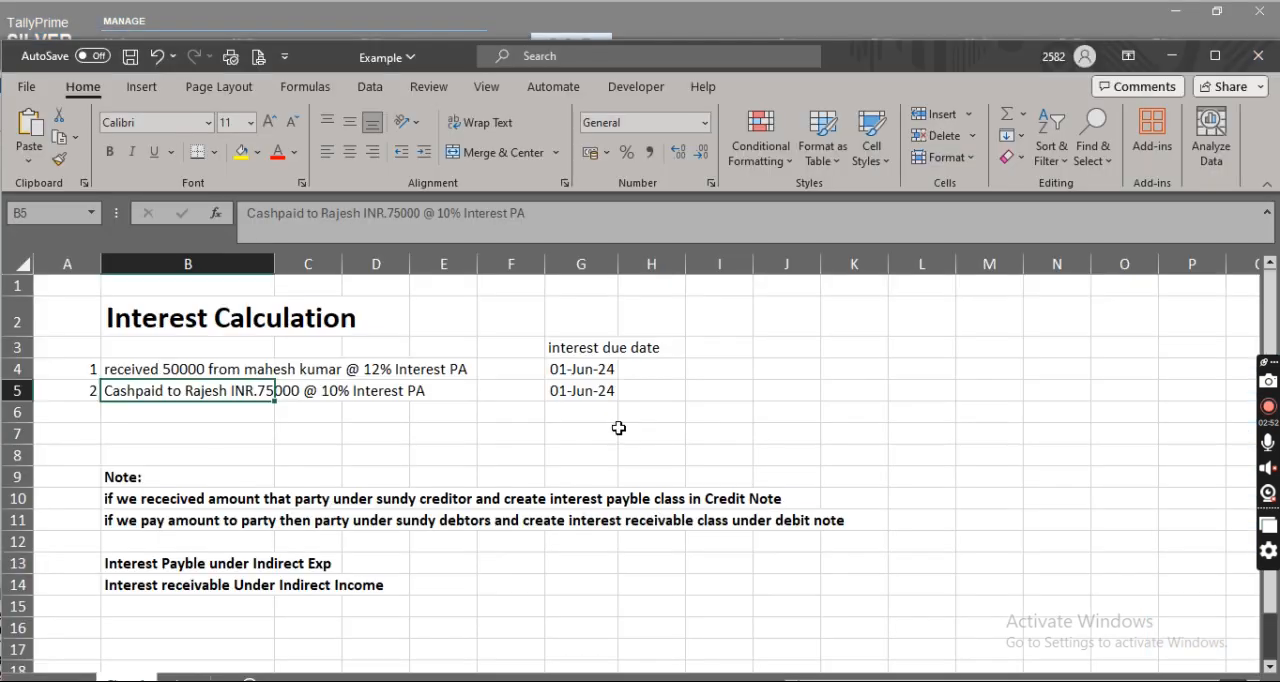
key(alt+Tab)
text(75000)
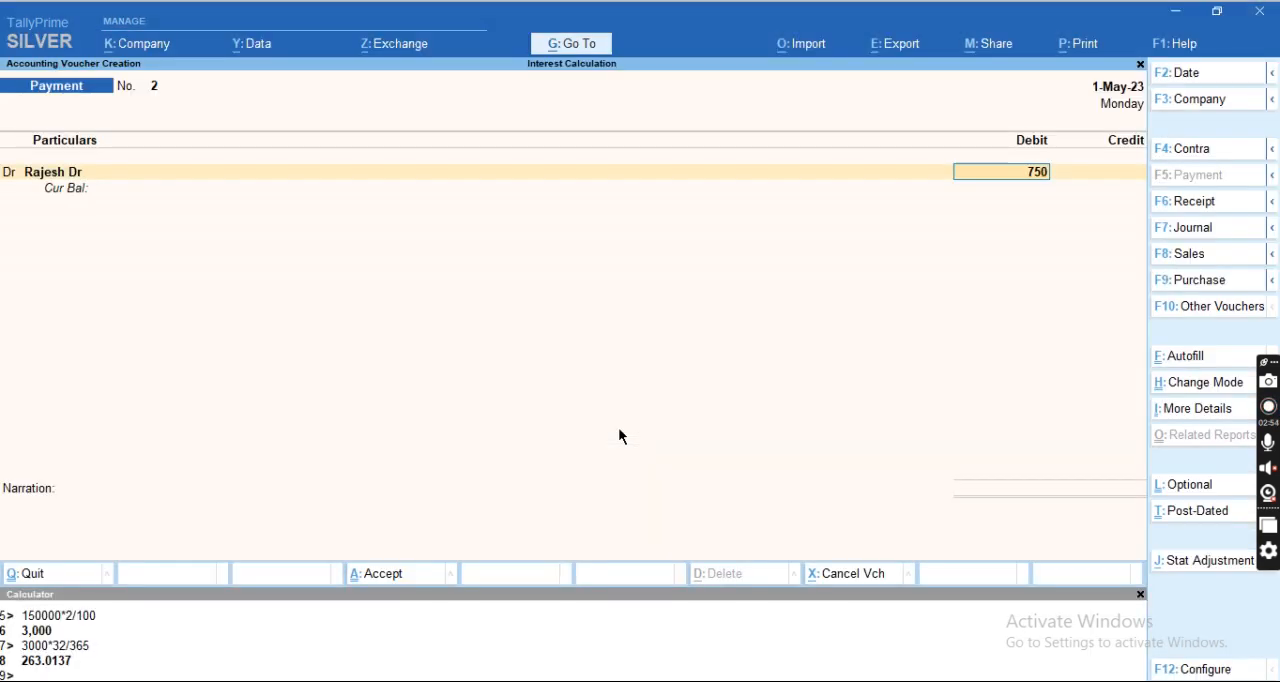
key(Return)
key(Return)
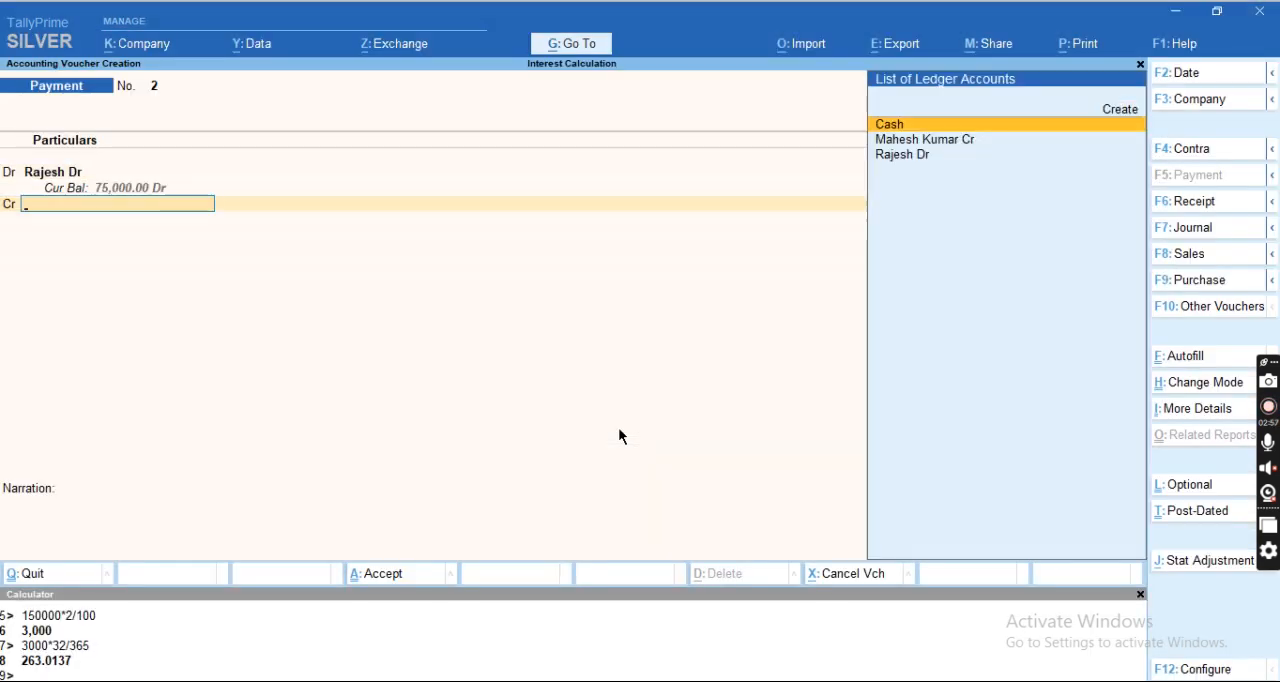
key(Return)
key(Return)
key(Return)
key(Return)
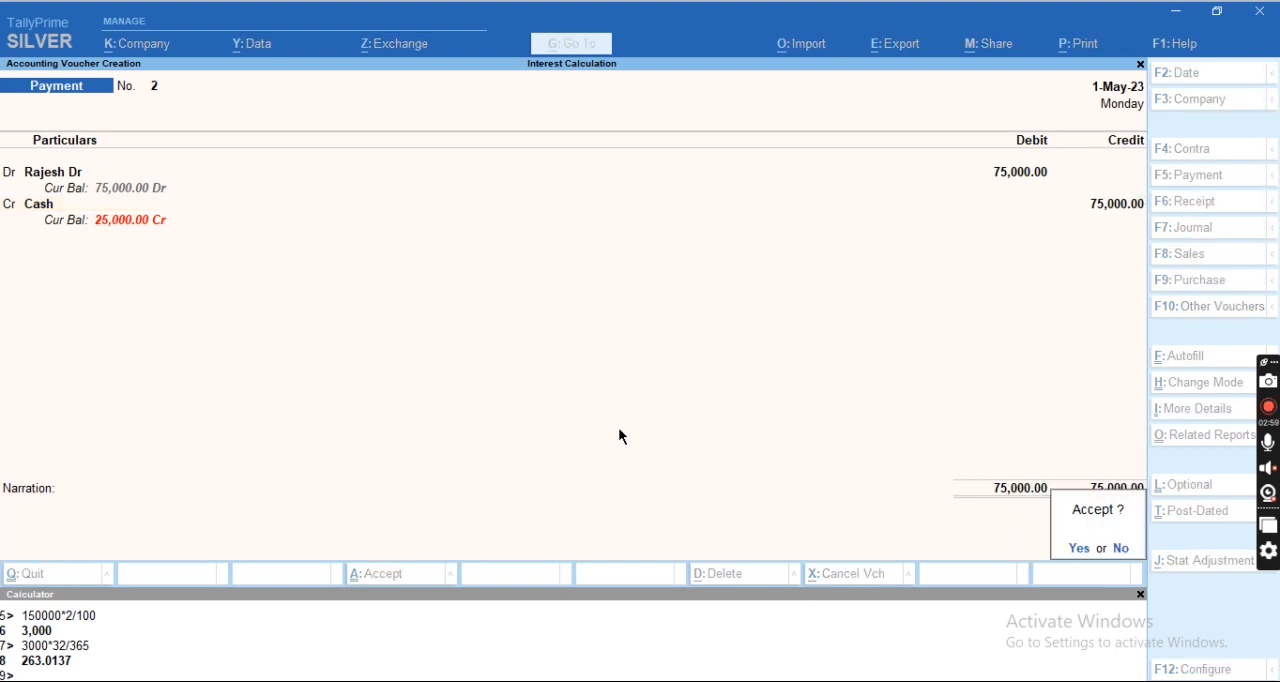
key(Return)
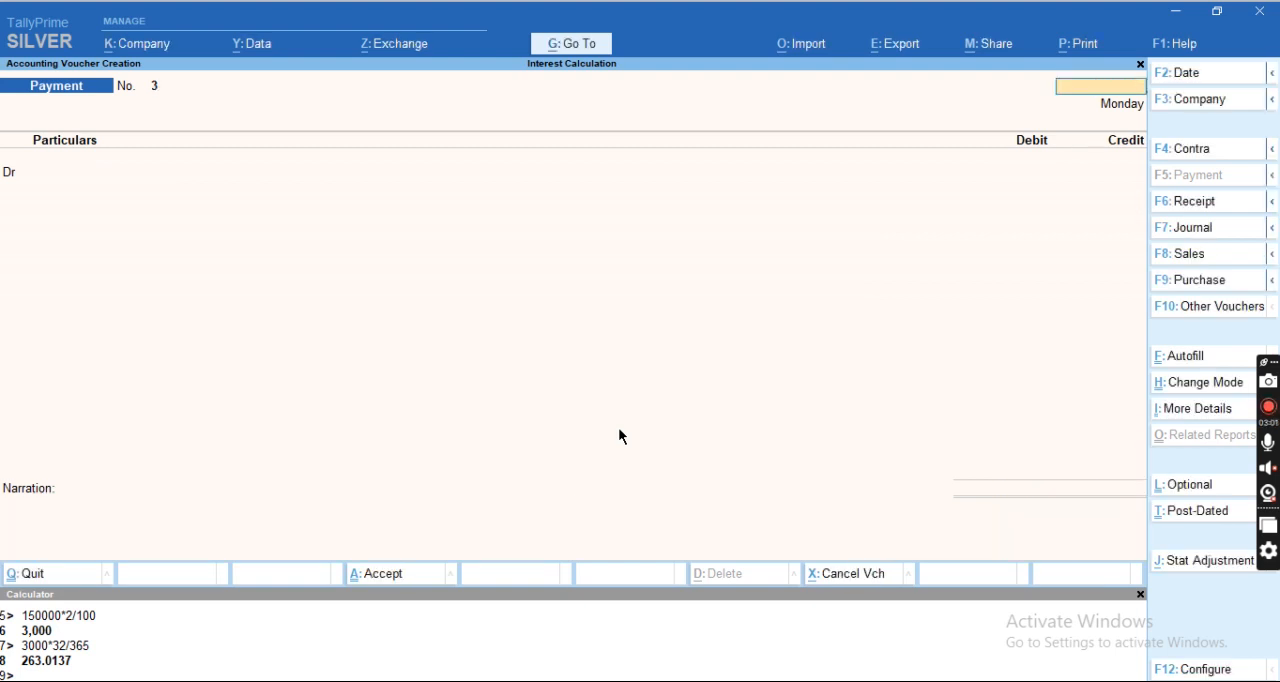
Leave voucher creation and check the two interest due dates in the Excel sheet.
key(Escape)
key(Return)
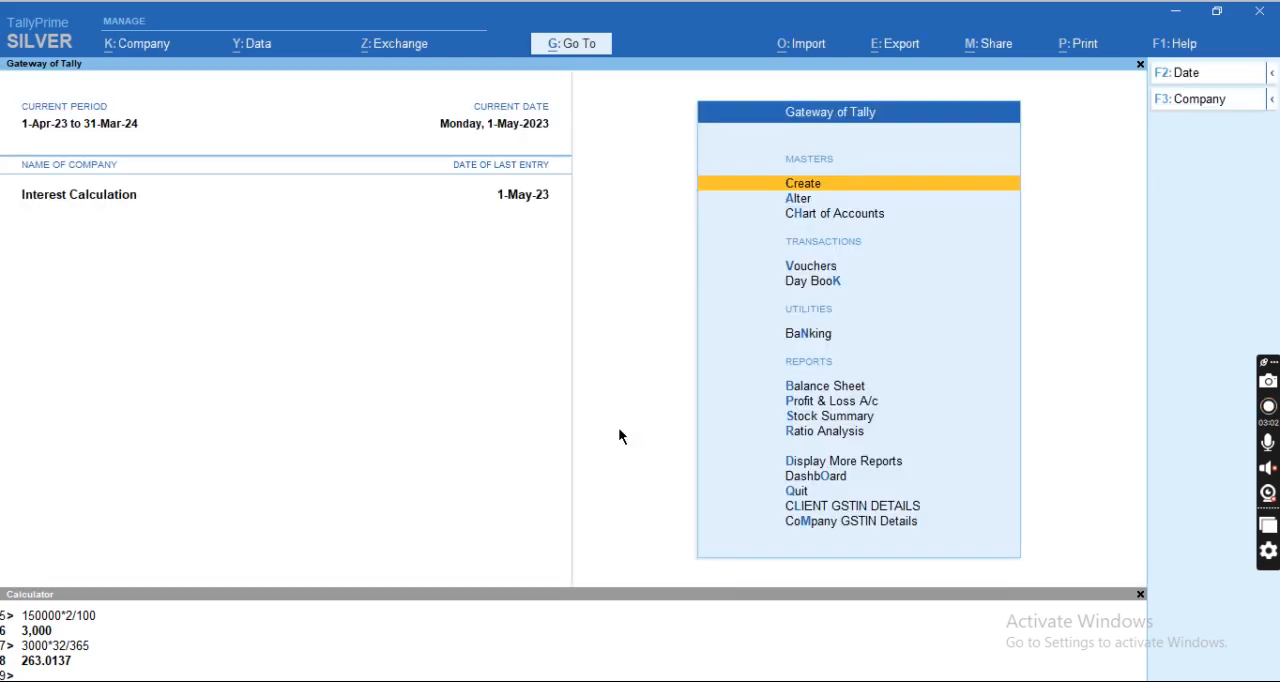
key(alt+Tab)
key(Right)
key(Right)
key(Right)
key(Right)
key(Right)
key(Up)
key(shift+Down)
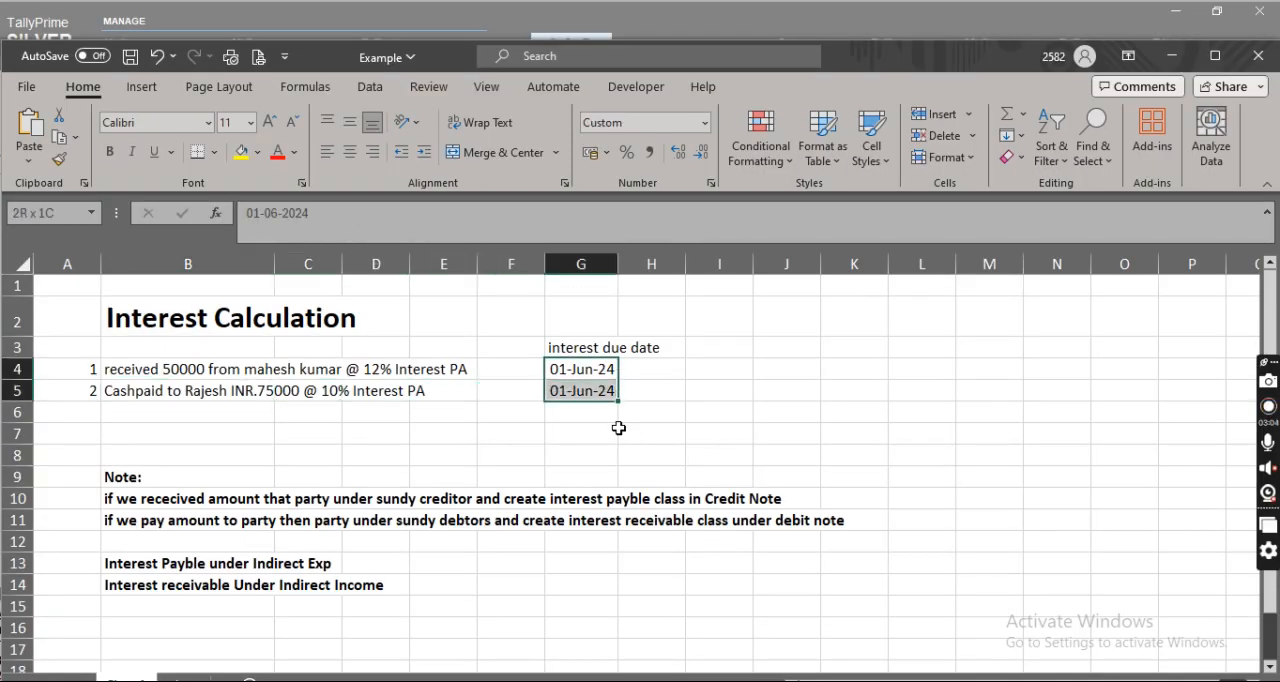
key(alt+Tab)
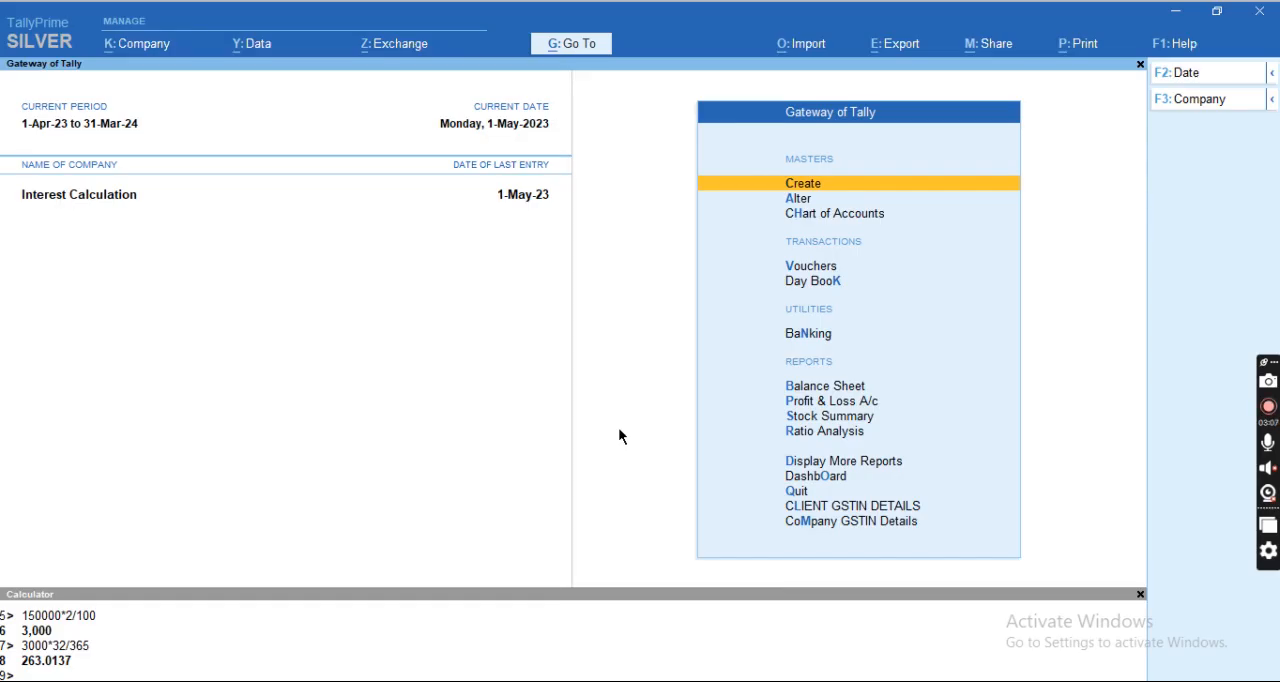
Set TallyPrime's current date to 1-6-23 and compare it with the due dates in the Excel sheet.
key(F2)
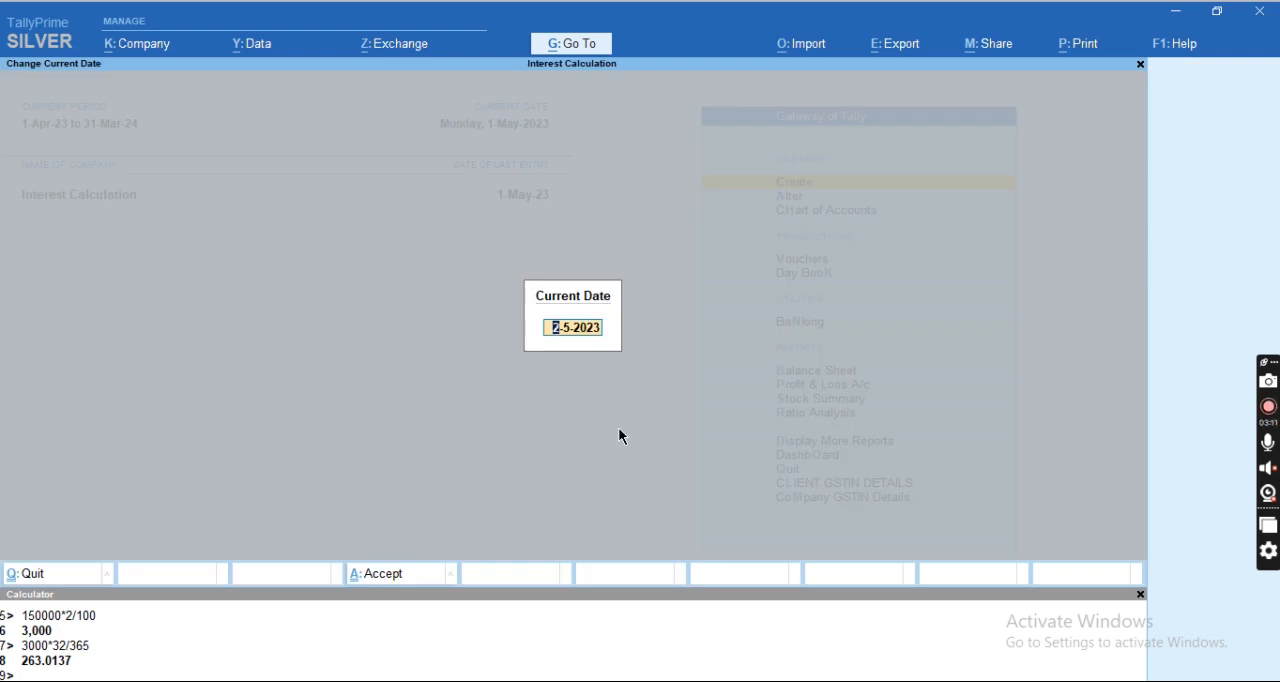
text(1-6-23)
key(Return)
key(alt+Tab)
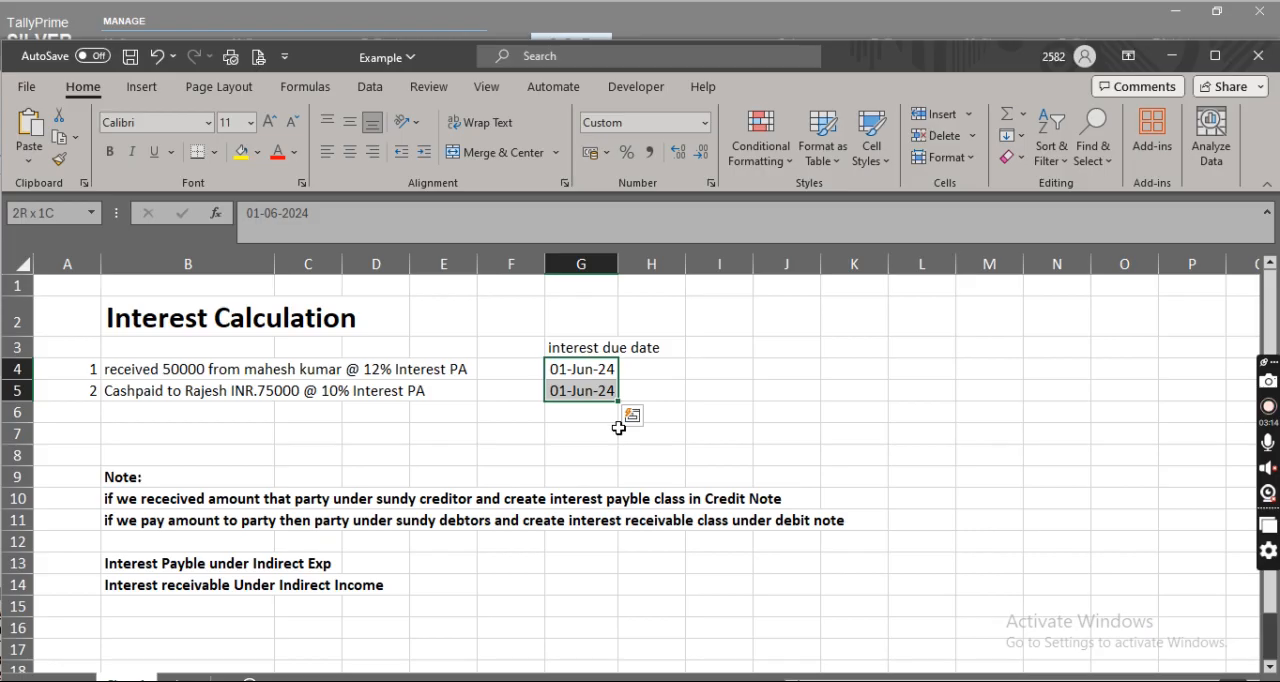
key(alt+Tab)
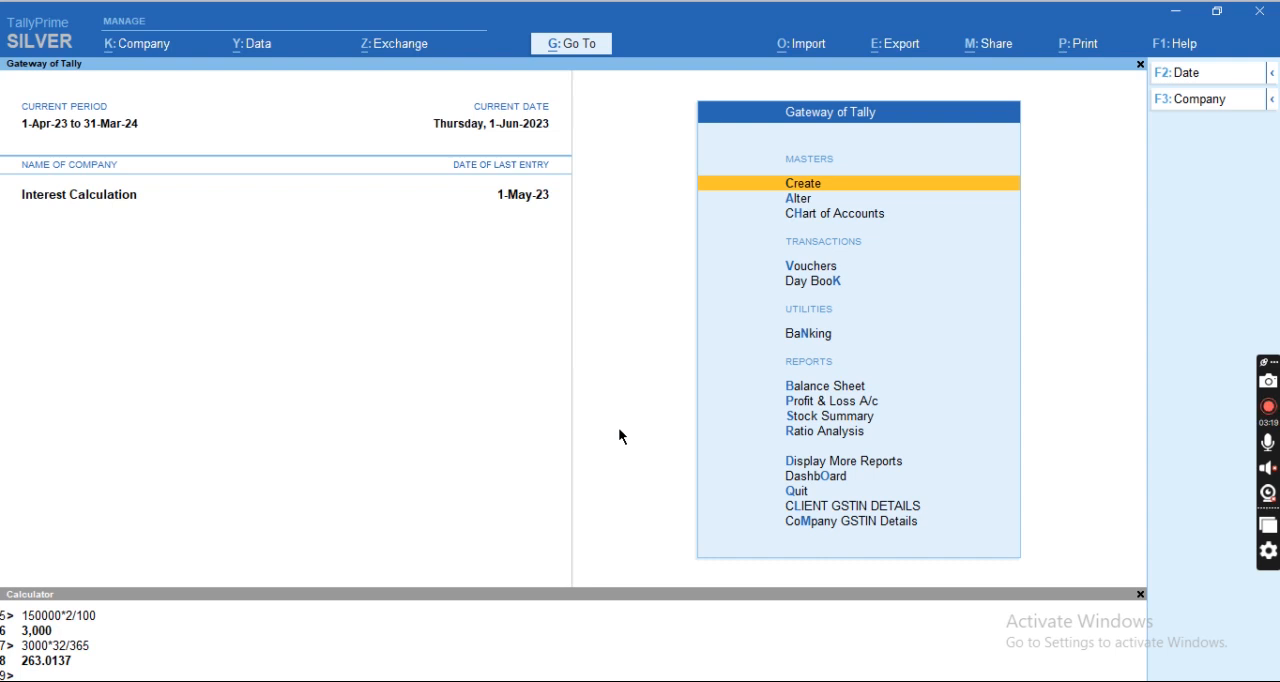
Go to the Interest Calculations reports in the Statements of Accounts and select Interest Payable.
key(Down)
key(Down)
key(Down)
key(Down)
key(Down)
key(Down)
key(Down)
key(Down)
key(Down)
key(Down)
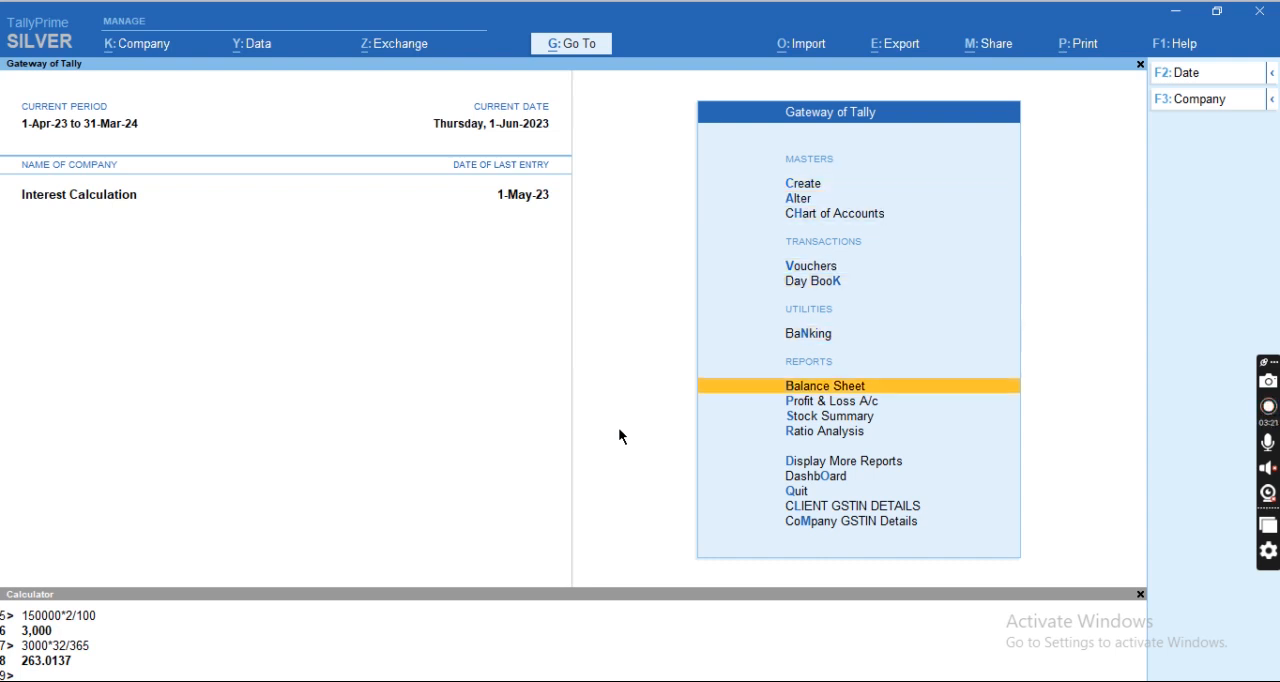
key(Return)
key(Down)
key(Down)
key(Down)
key(Down)
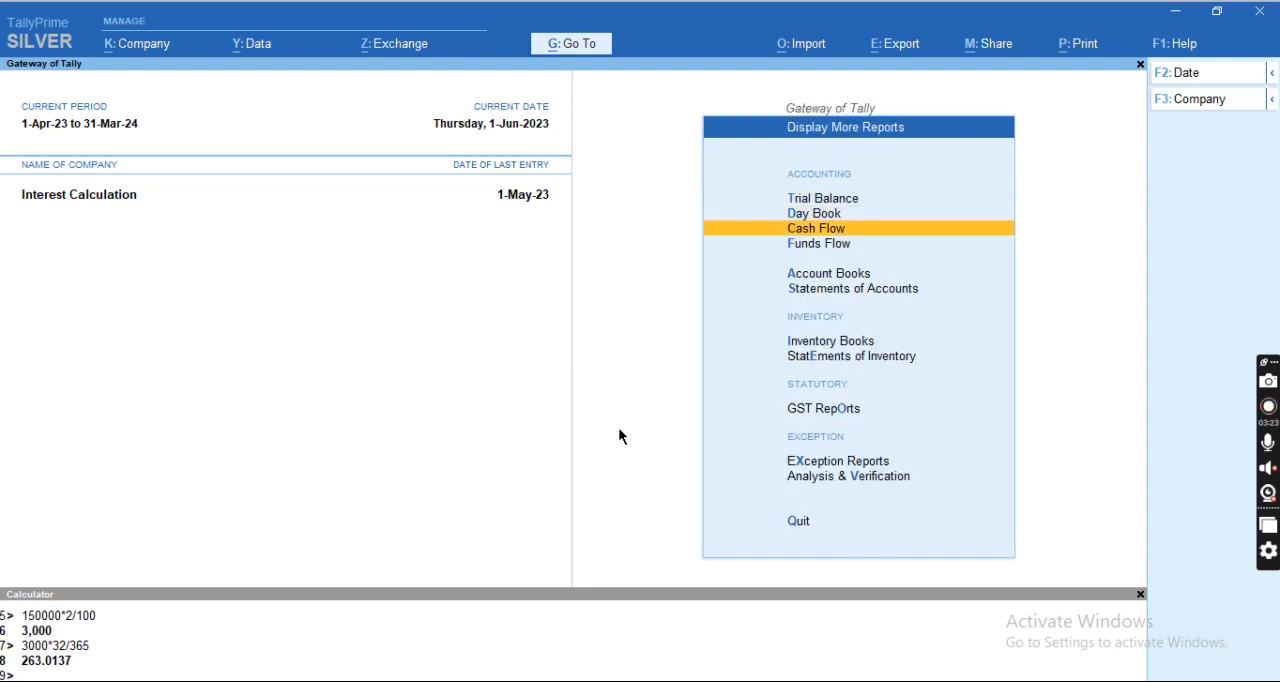
key(Down)
key(Return)
key(Down)
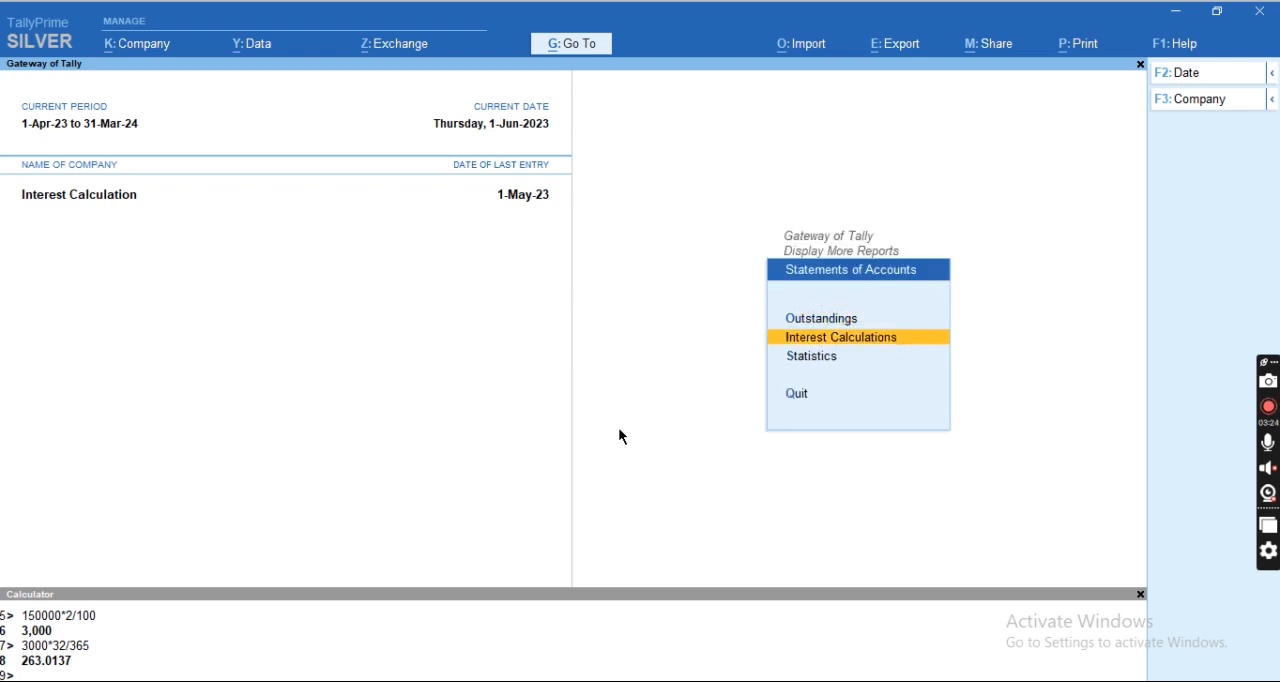
key(Return)
key(Down)
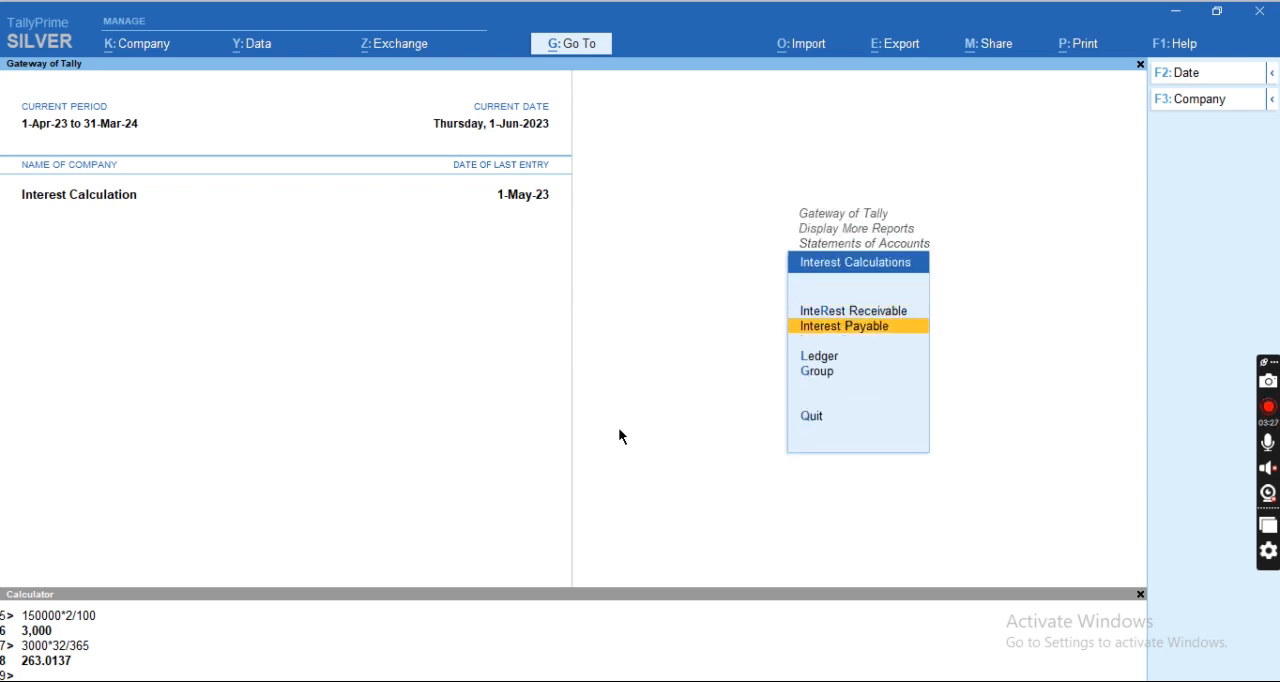
Switch to the Excel sheet and enter "interest payble" in cell H4, beside the first transaction's due date.
key(alt+Tab)
key(Left)
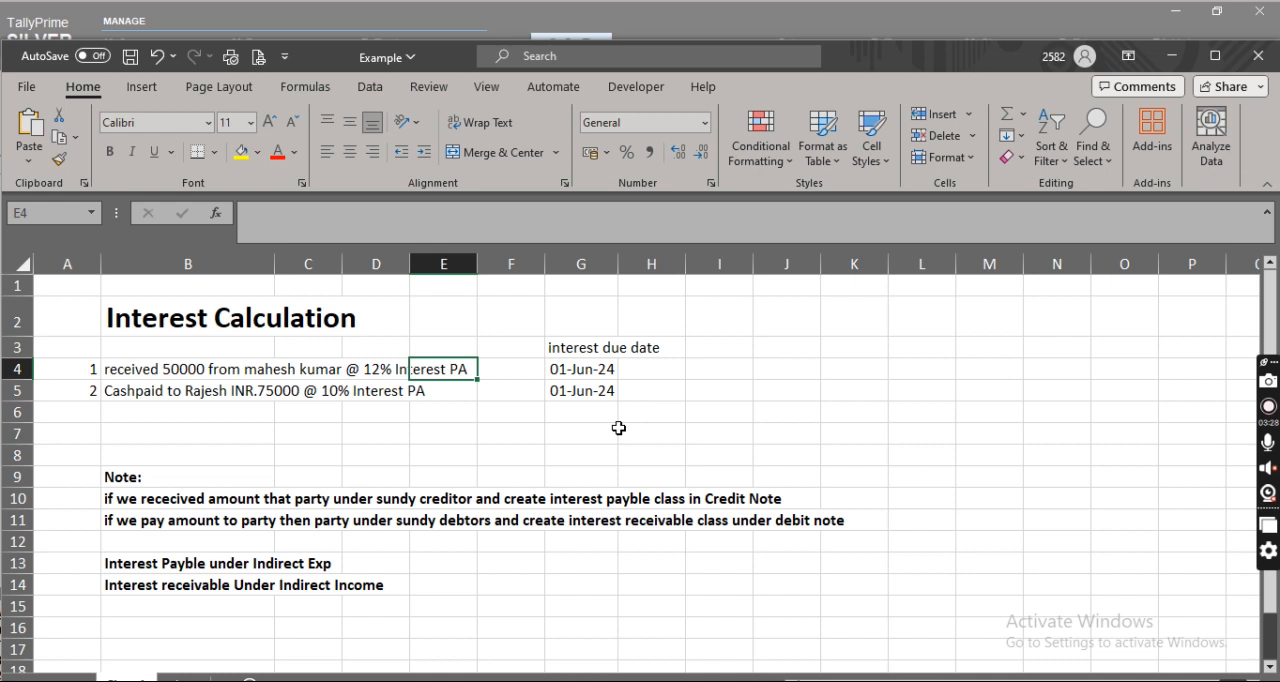
key(Left)
key(Left)
key(Right)
key(Right)
key(Right)
key(Right)
key(Right)
key(Right)
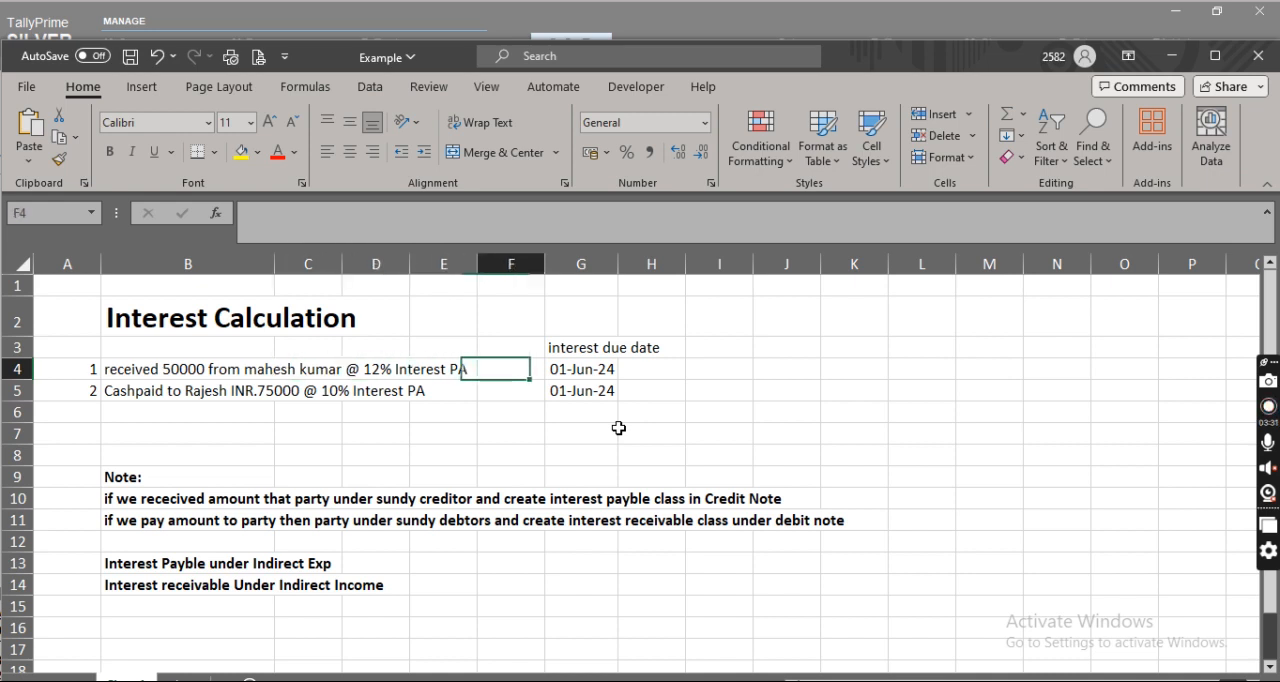
key(Left)
text(in)
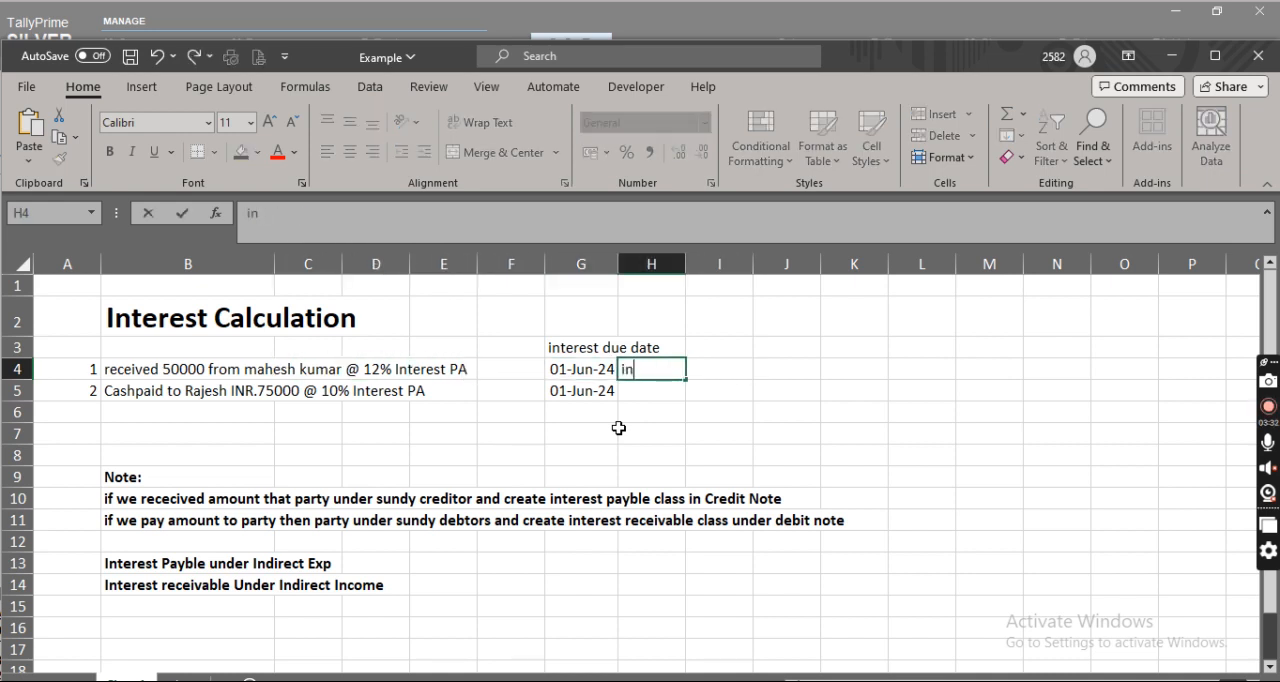
text(terest payble)
key(Return)
Enter "Interest recevable" in cell H5, beside the second transaction's due date.
text(rece)
text(vable)
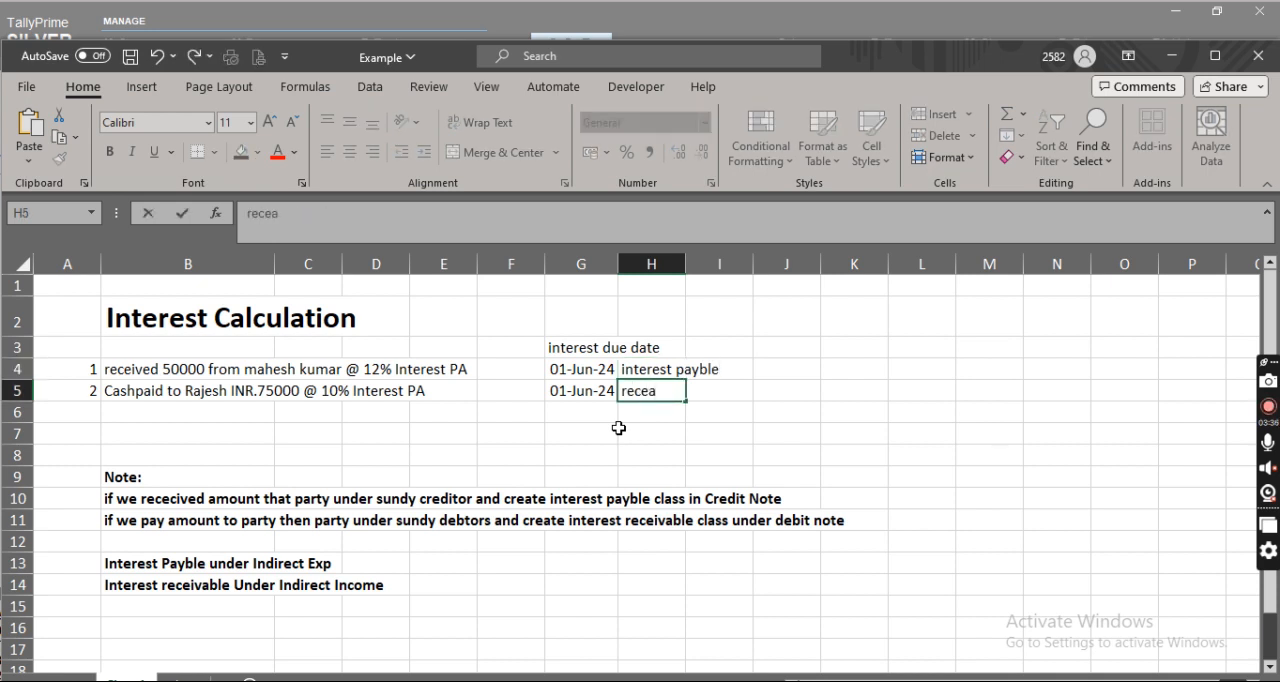
key(Home)
text(Interest)
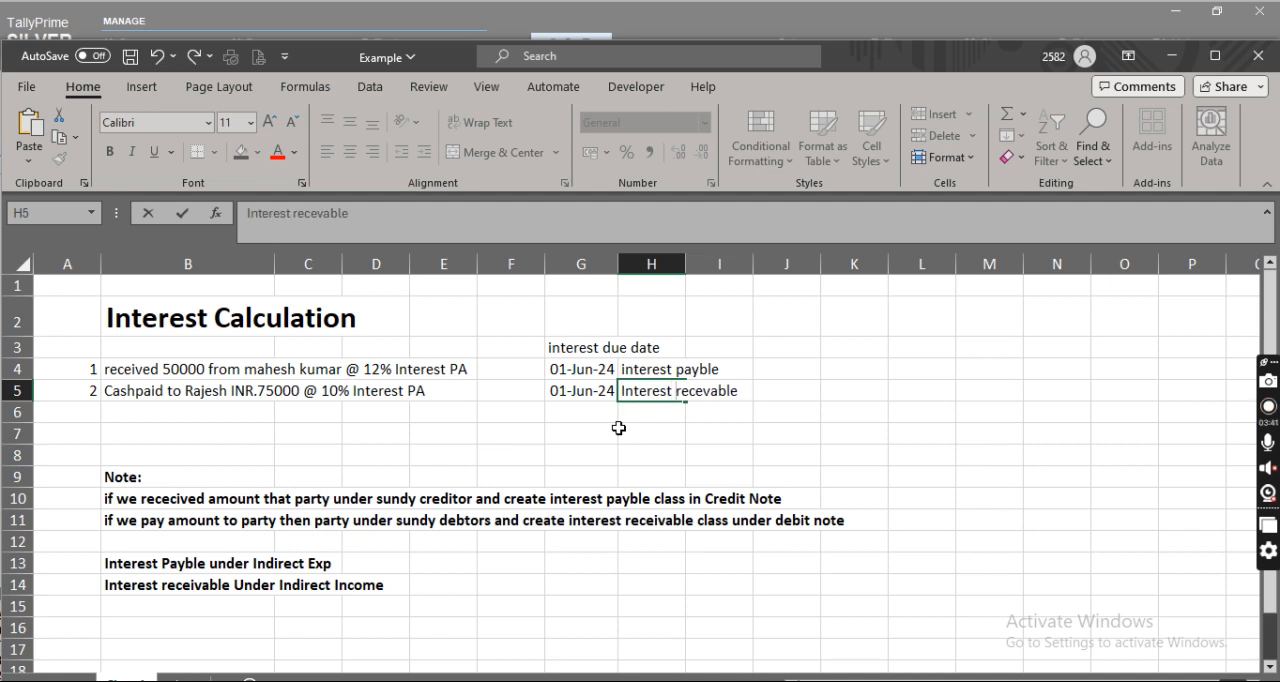
key(Return)
key(Up)
key(Up)
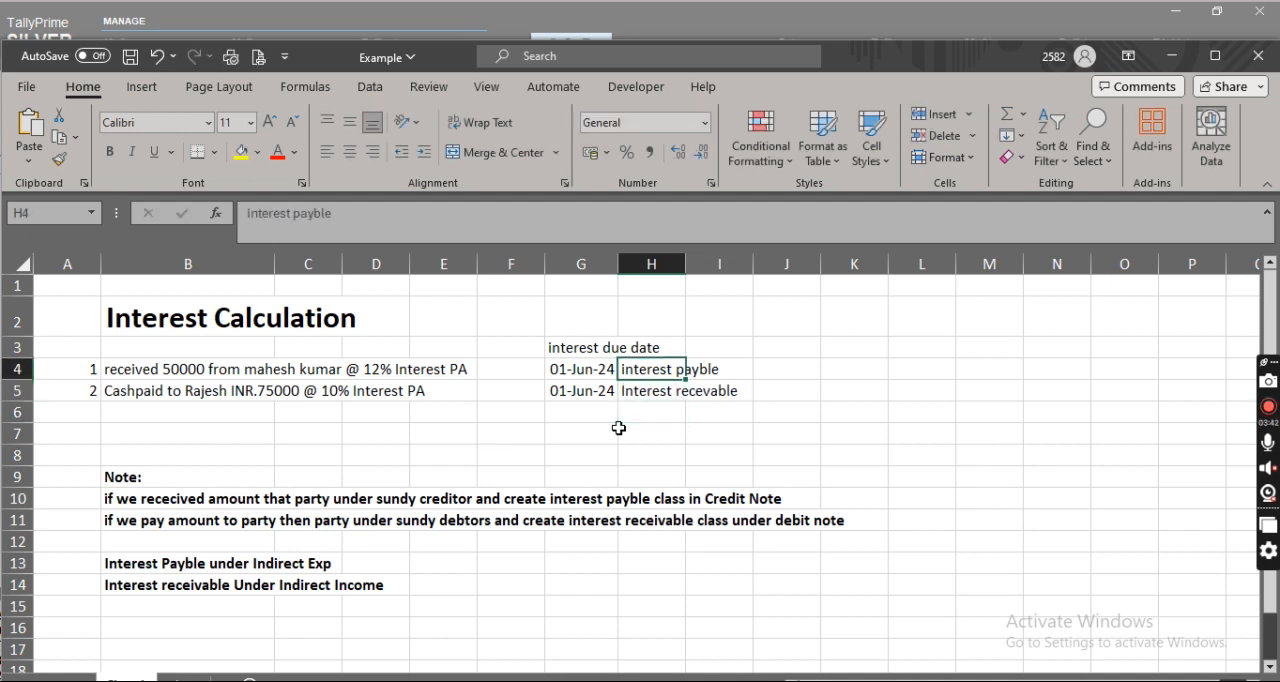
Return to TallyPrime and open the Interest Payable report for Sundry Creditors.
key(alt+Tab)
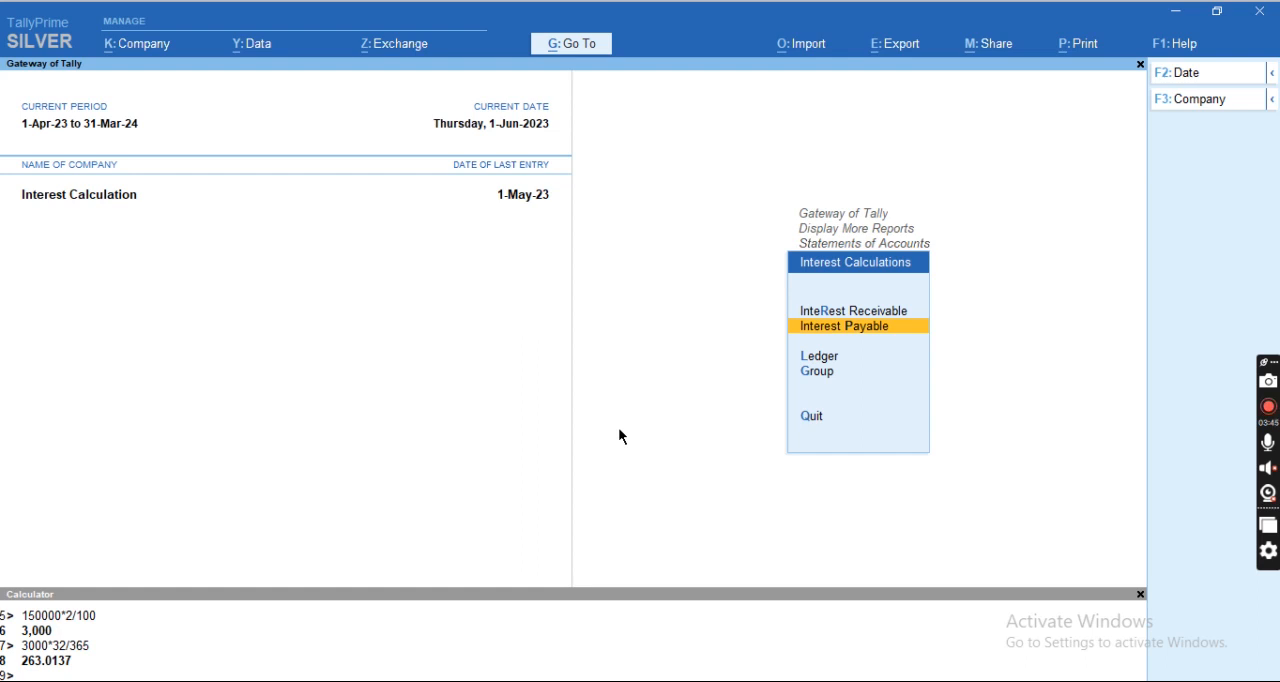
key(Return)
key(Return)
key(Return)
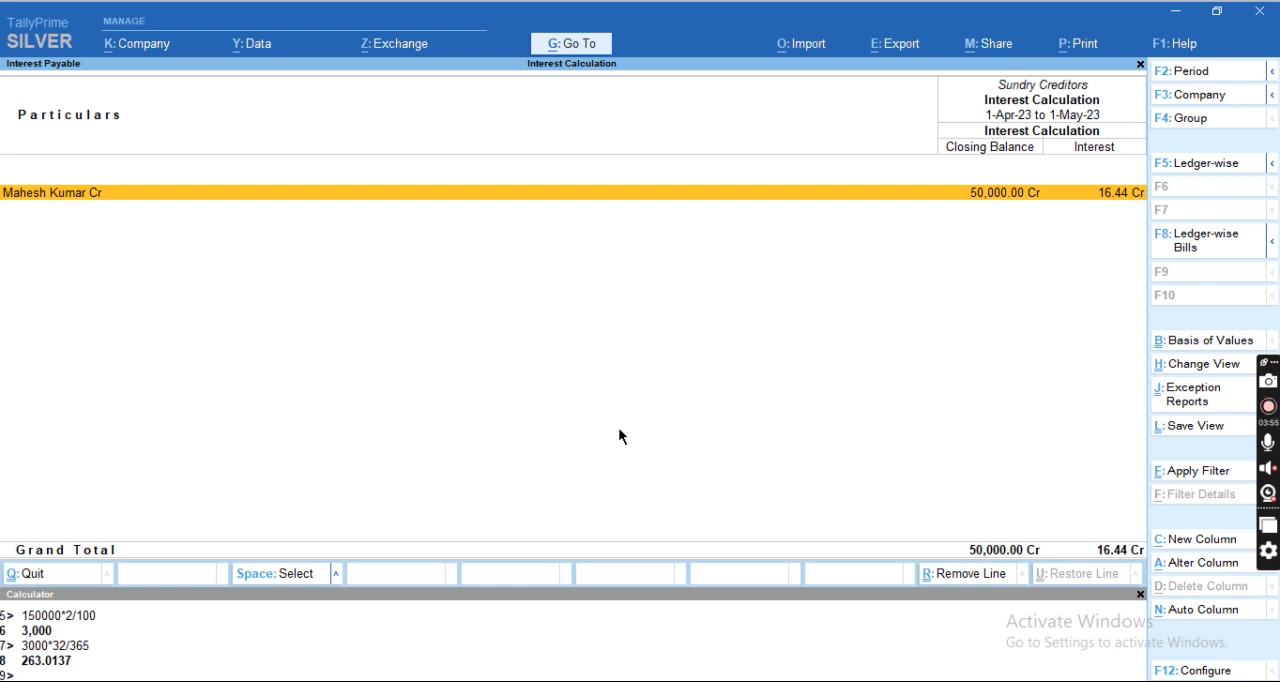
Extend the Interest Payable report's period to 1.6.23, keeping its start date of 1-4-2023.
key(F2)
key(Return)
text(1.6.3)
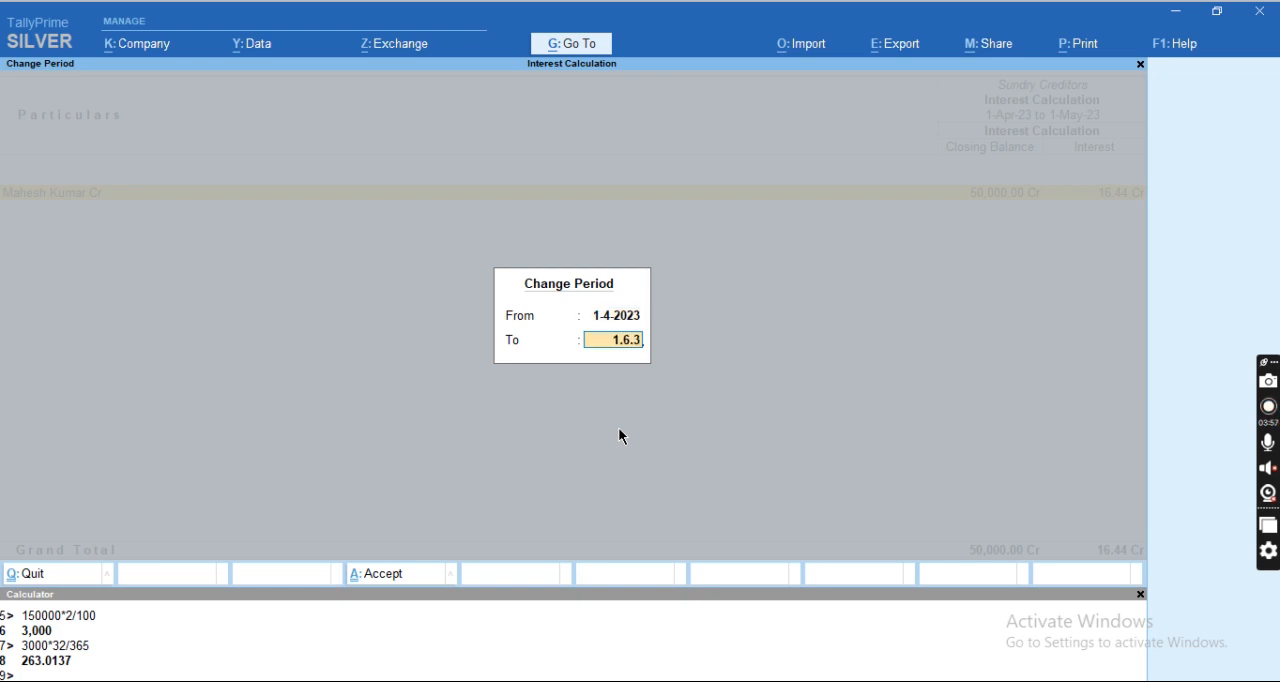
key(BackSpace)
text(23)
key(Return)
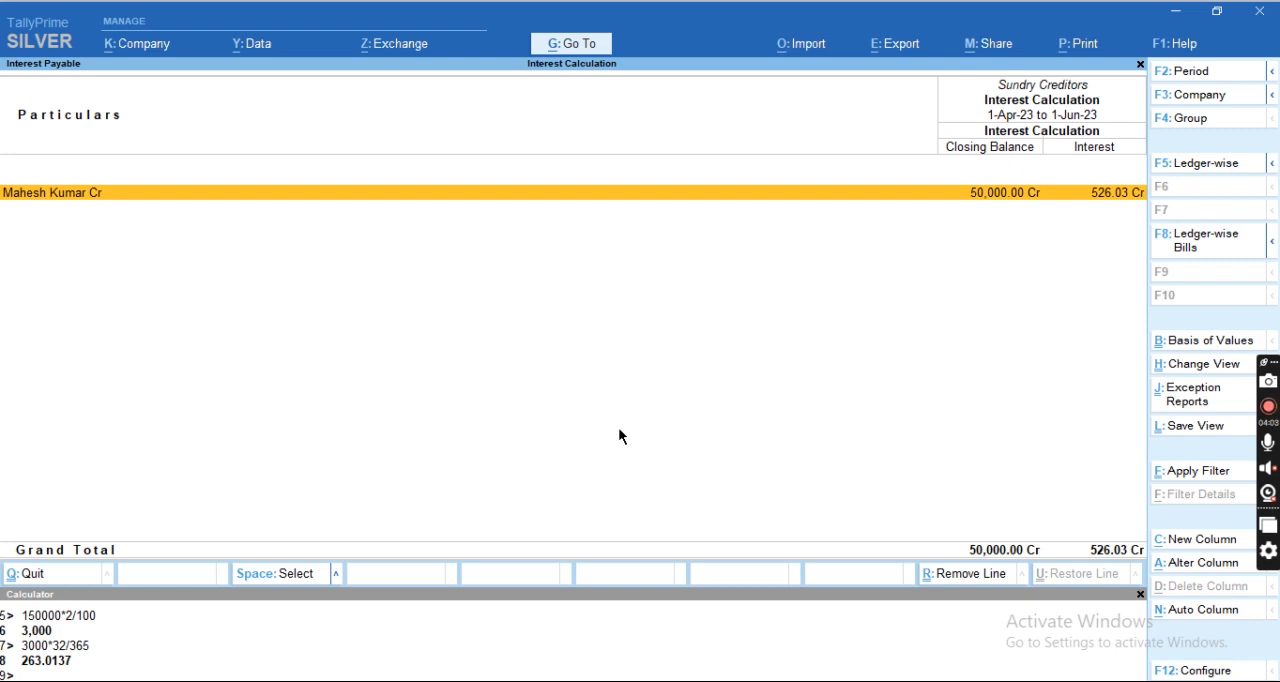
Switch to the Excel sheet and start the first transaction's interest formula in cell K4 with +50000*12/365*.
key(alt+Tab)
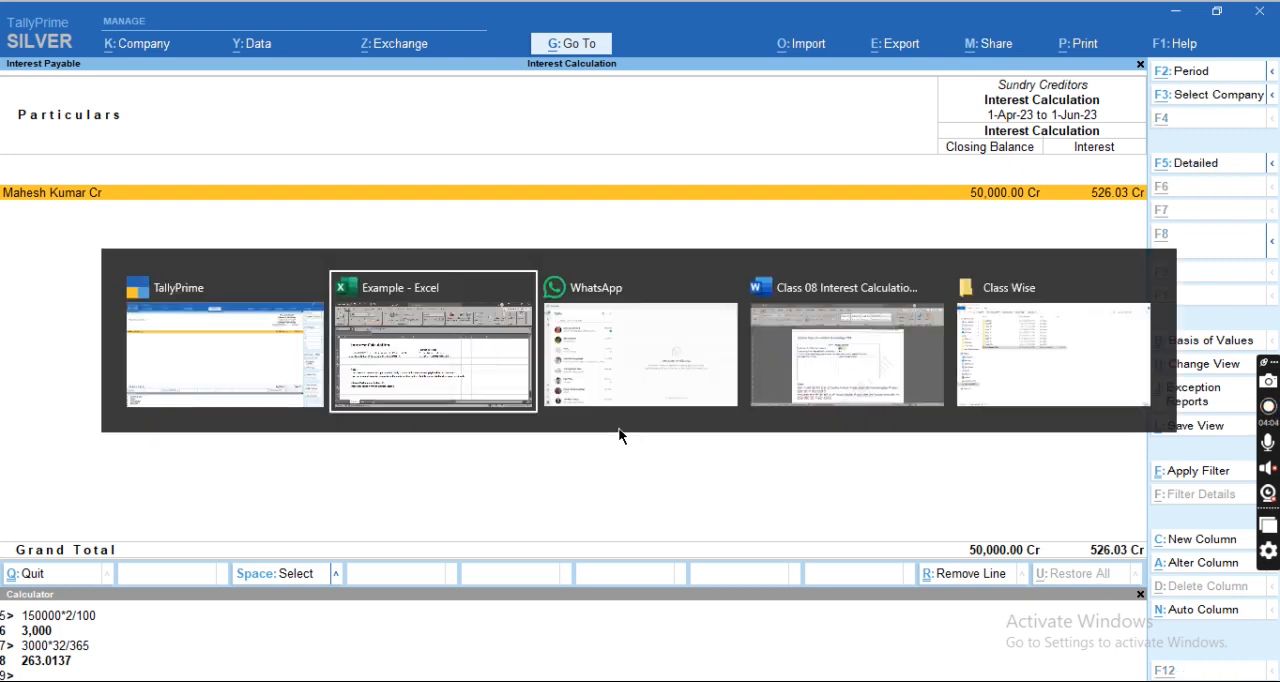
key(Right)
key(Right)
key(Right)
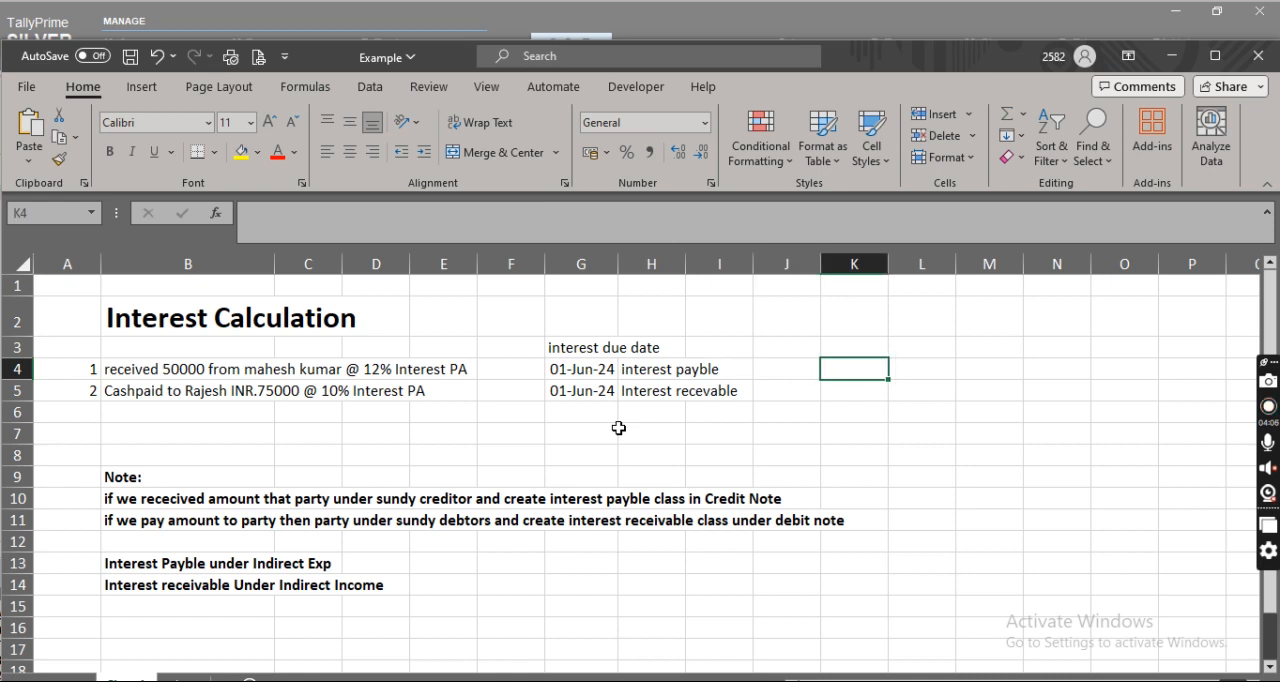
text(+50000)
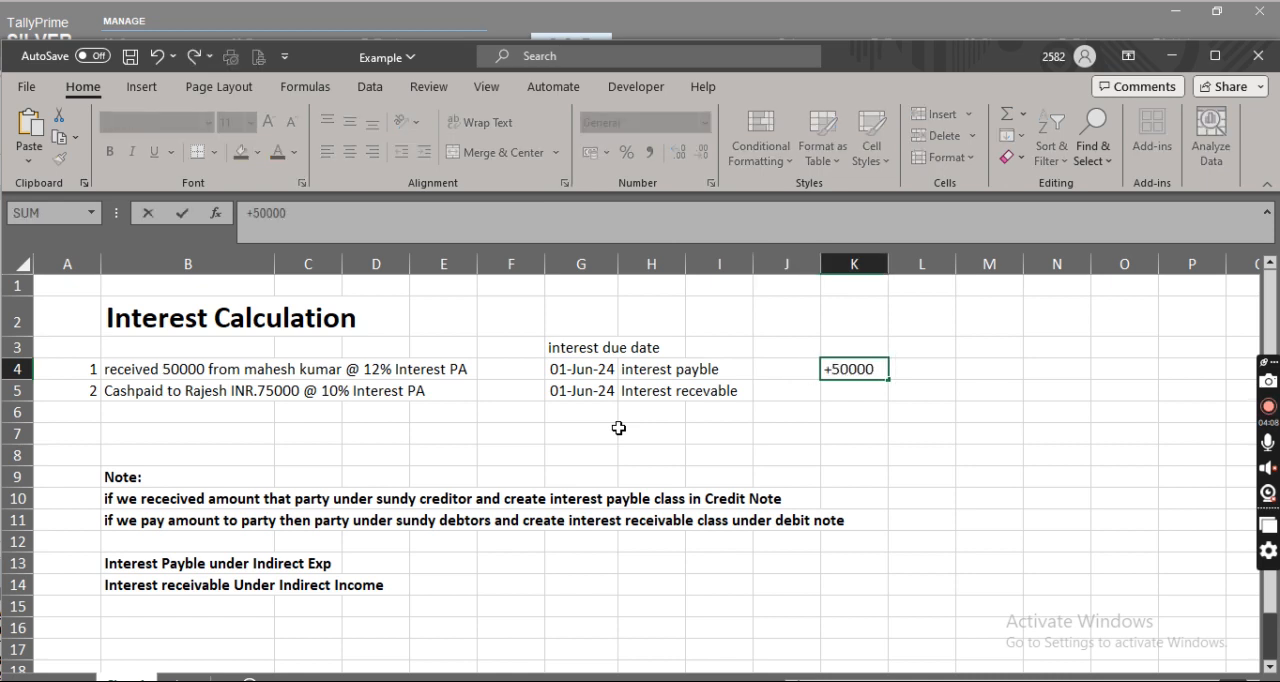
text(*12/365)
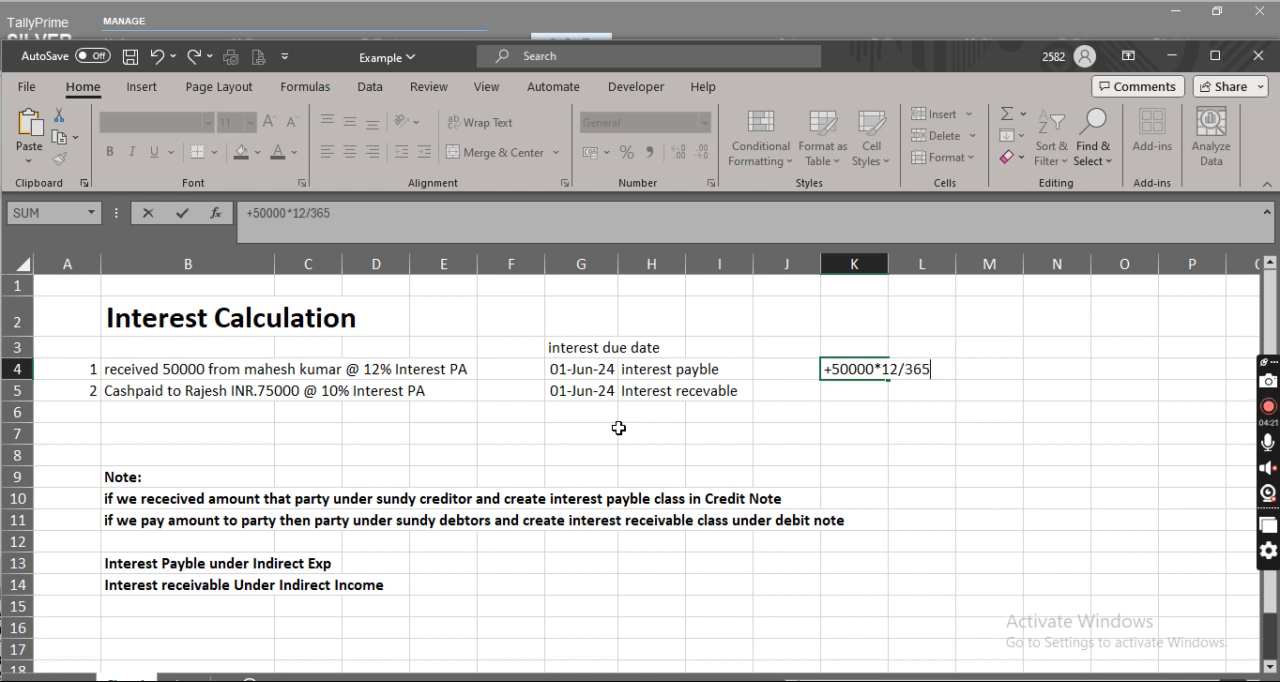
text(*)
Look up the creditor's total interest days in TallyPrime, and complete the K4 formula in Excel with 32.
key(alt+Tab)
key(Return)
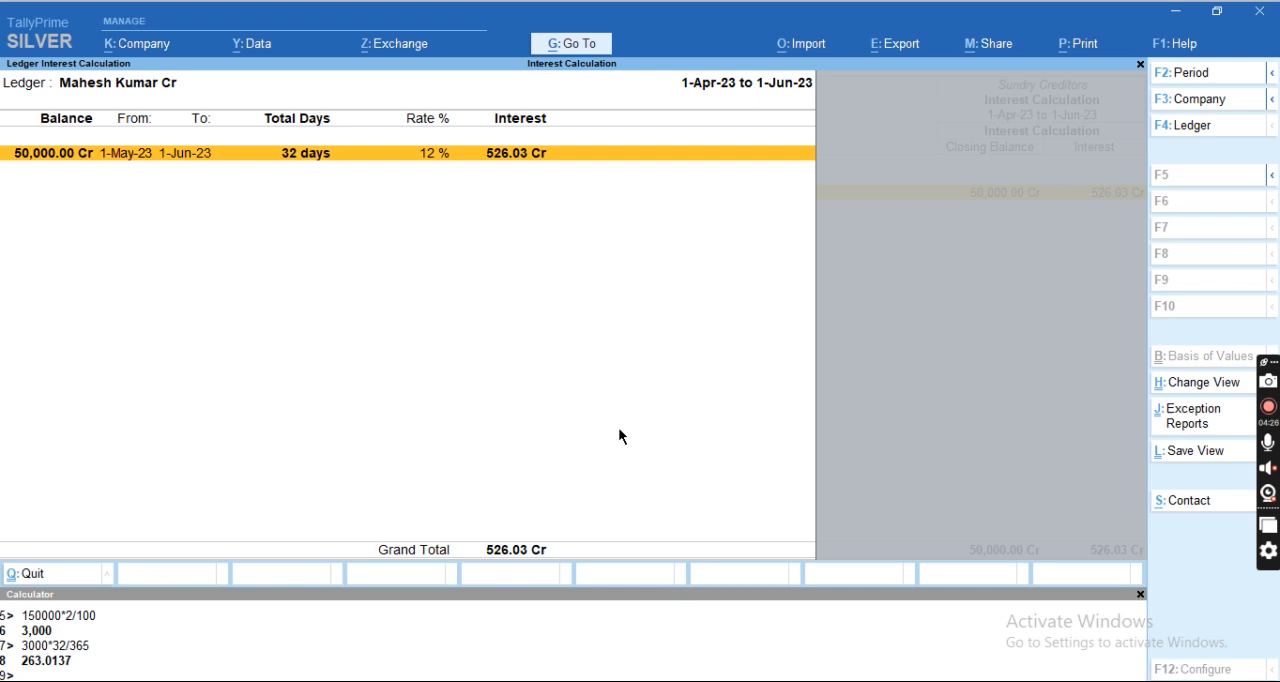
key(alt+Tab)
text(32)
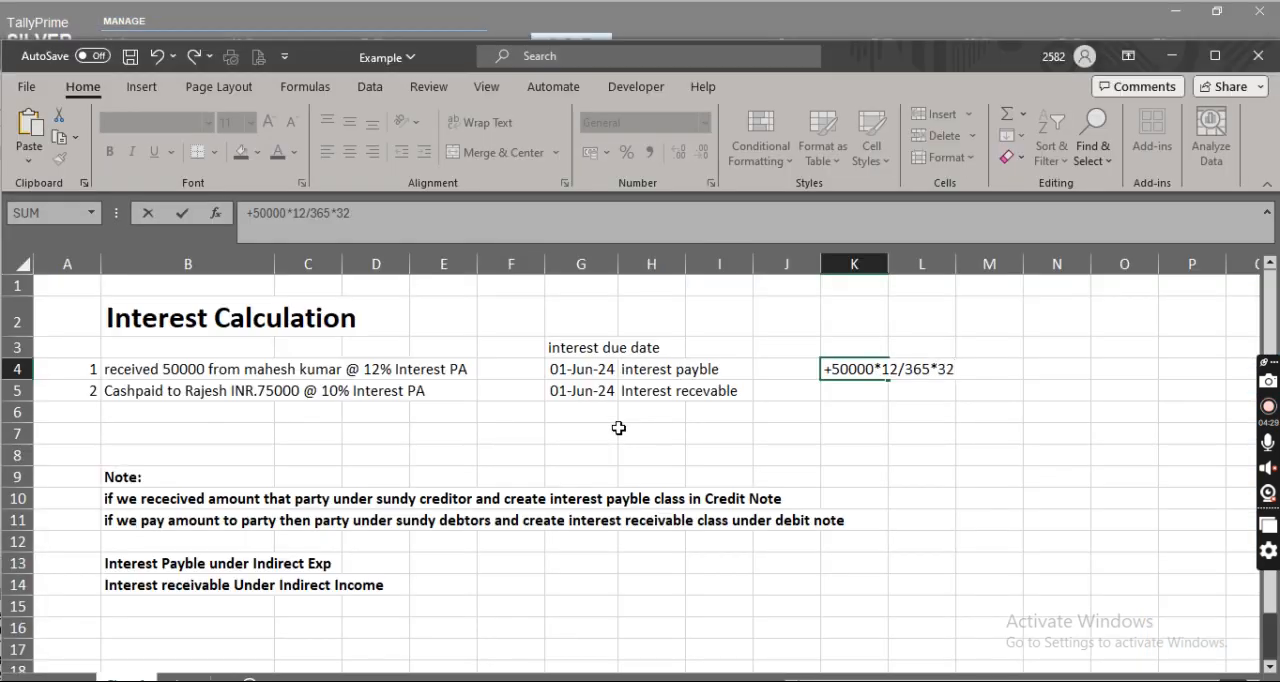
key(Return)
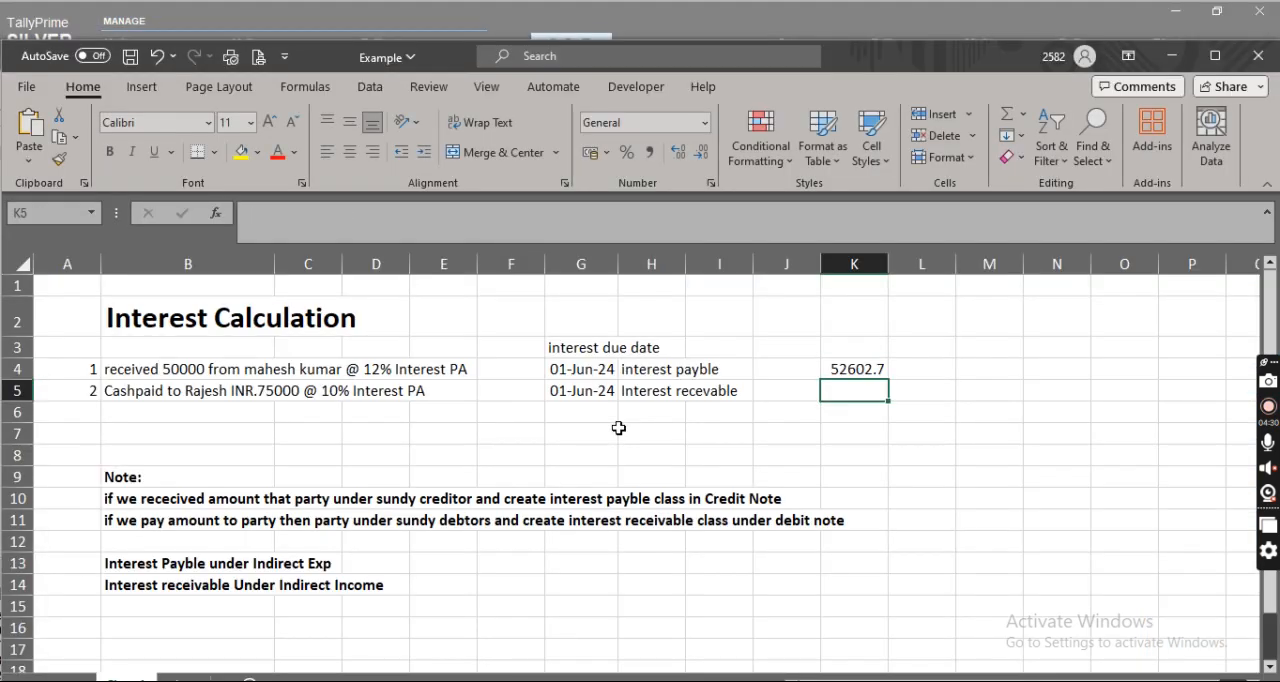
Correct the rate in cell K4 to a percentage so the formula reads =50000*12%/365*32.
key(Up)
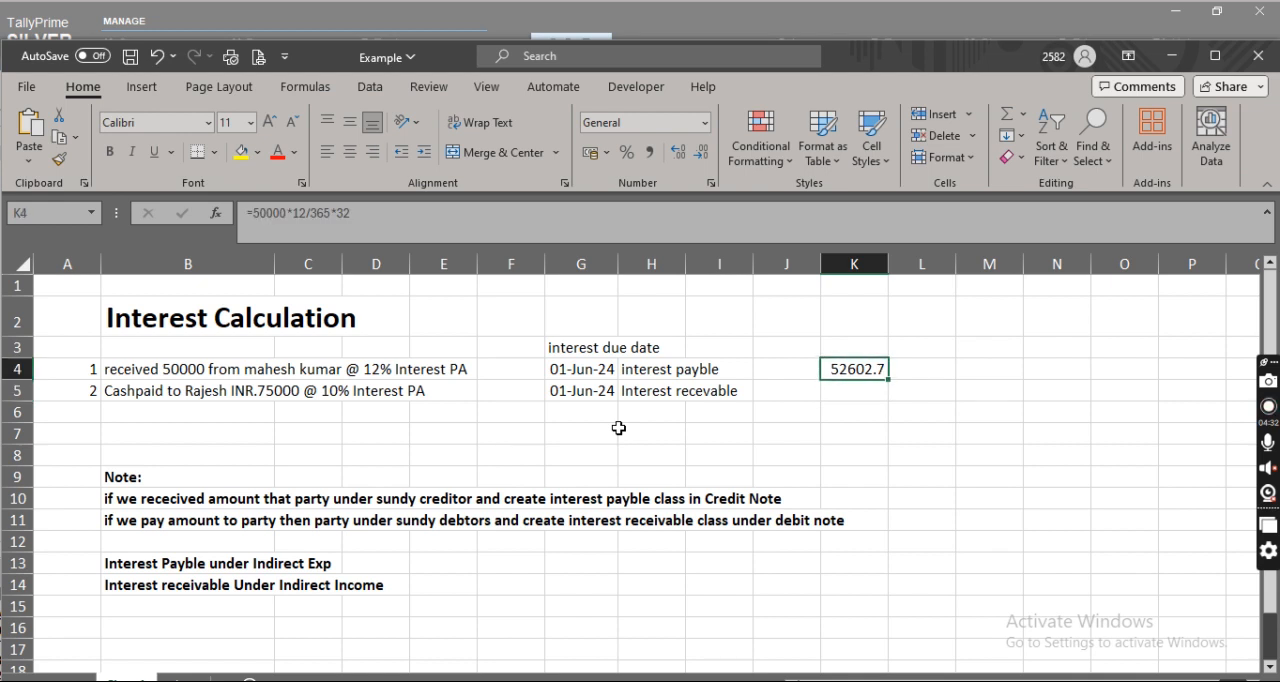
key(F2)
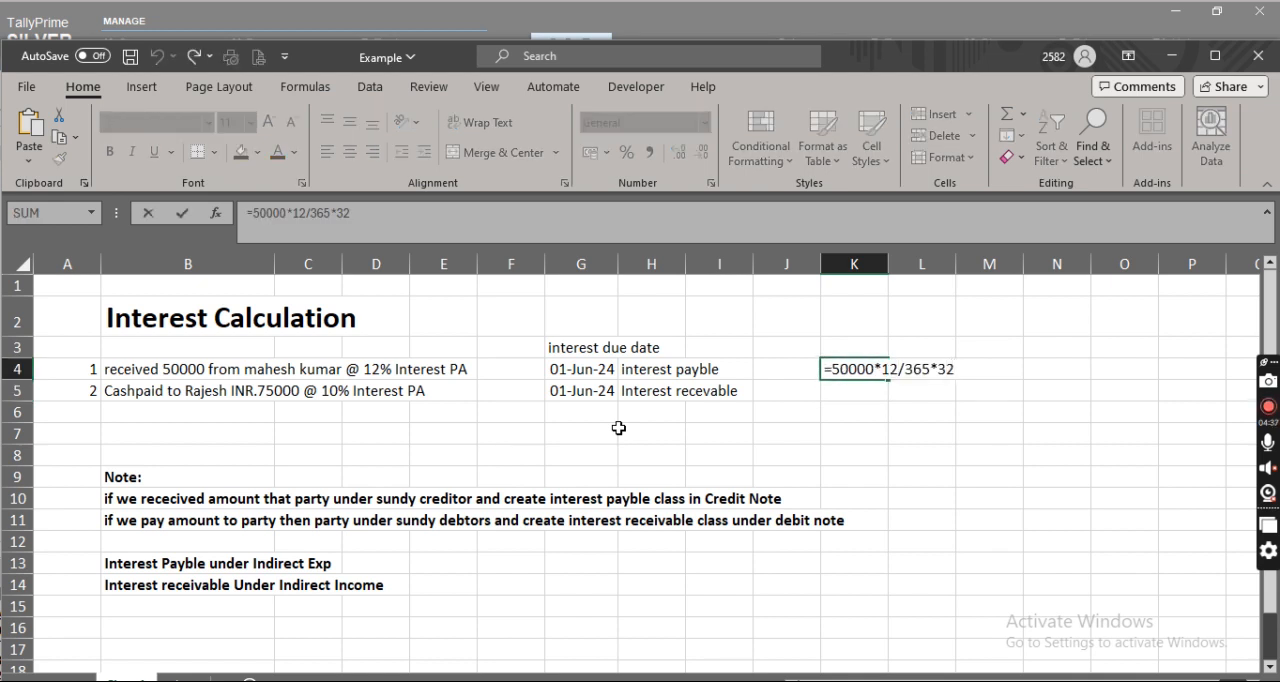
key(Return)
key(Up)
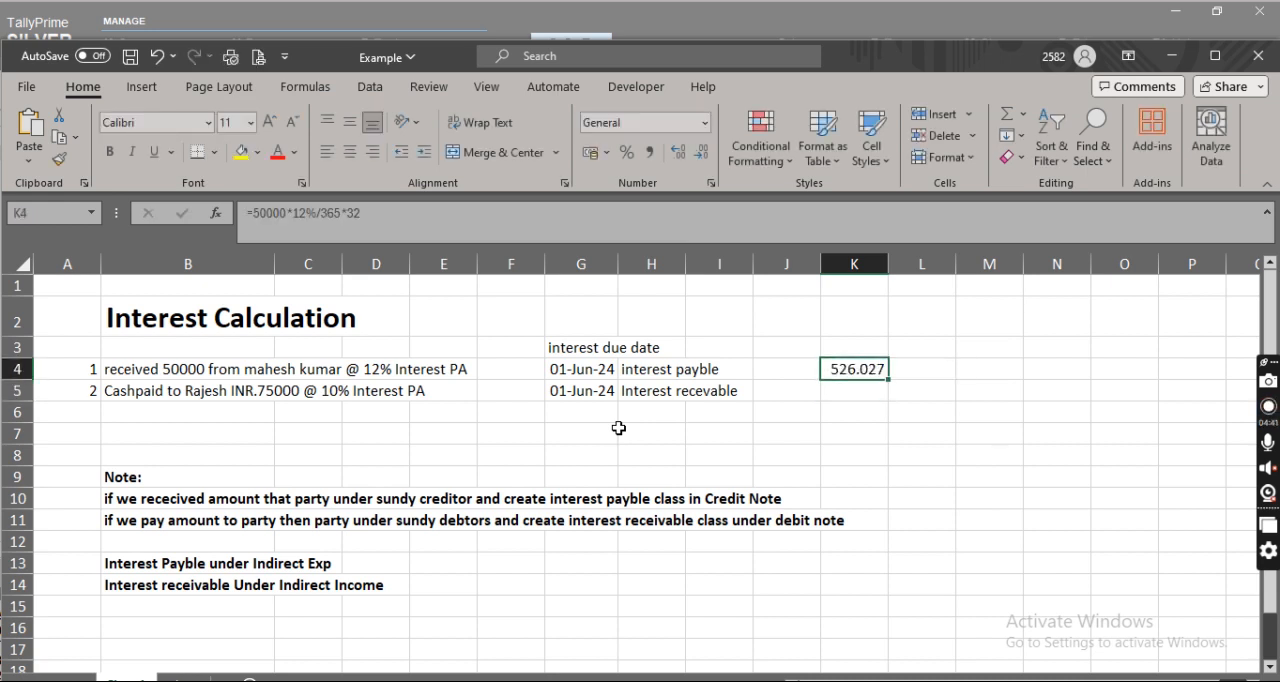
Compare the K4 result with the creditor's interest calculation in TallyPrime, close that ledger detail, and return to cell K5 in Excel.
key(alt+Tab)
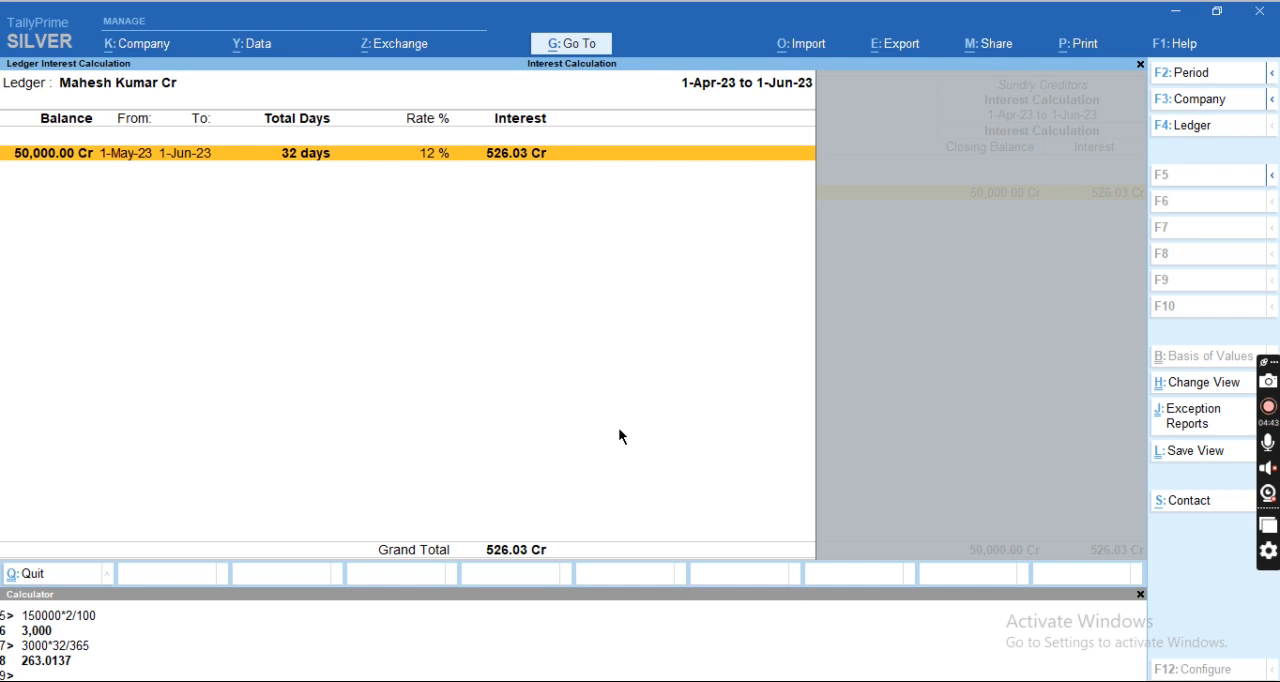
key(Escape)
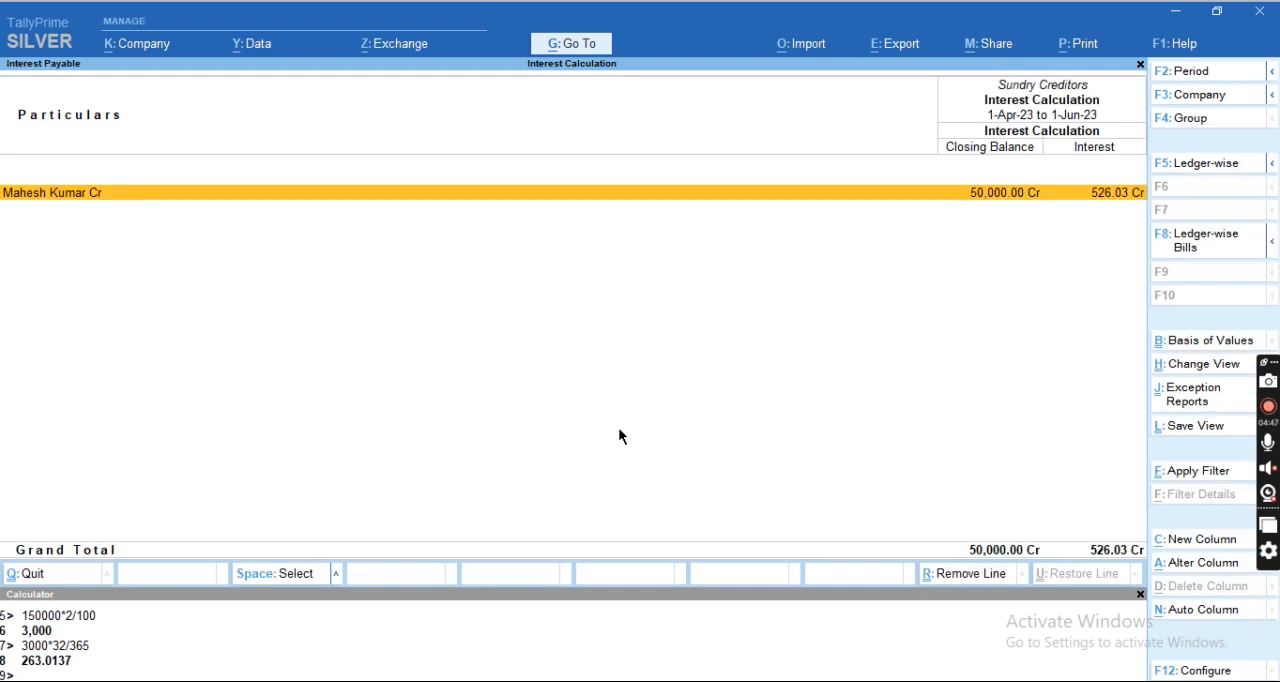
key(alt+Tab)
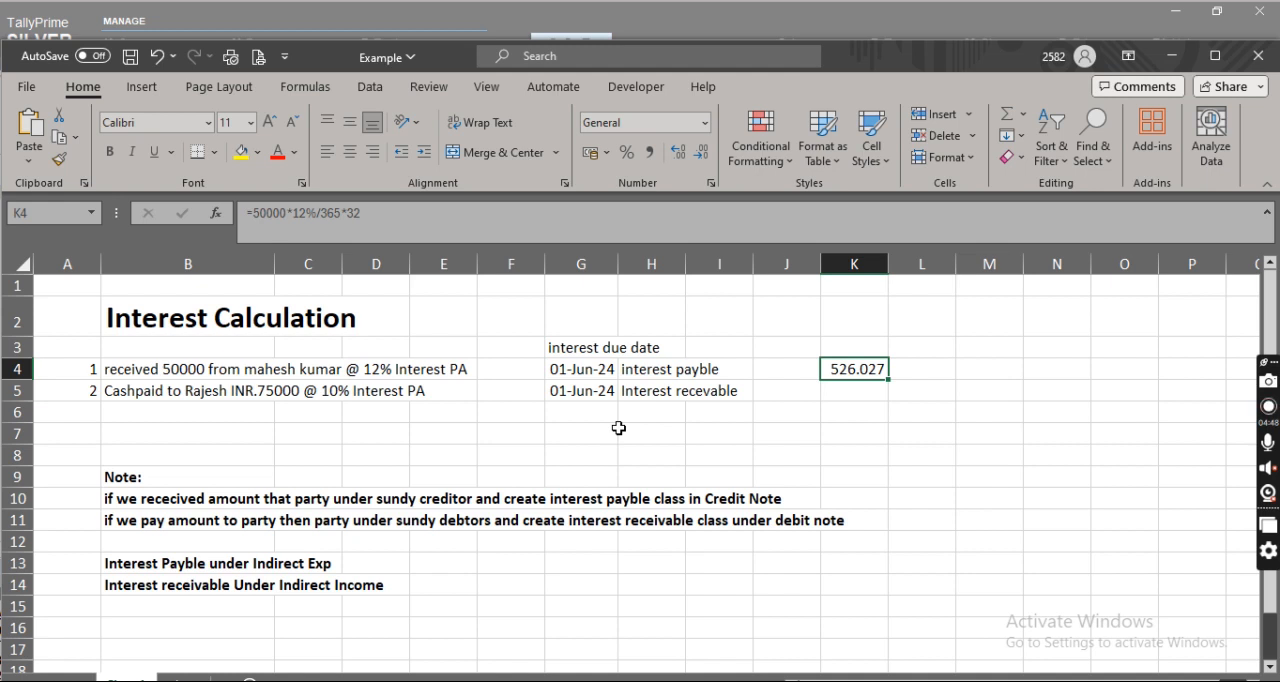
key(Return)
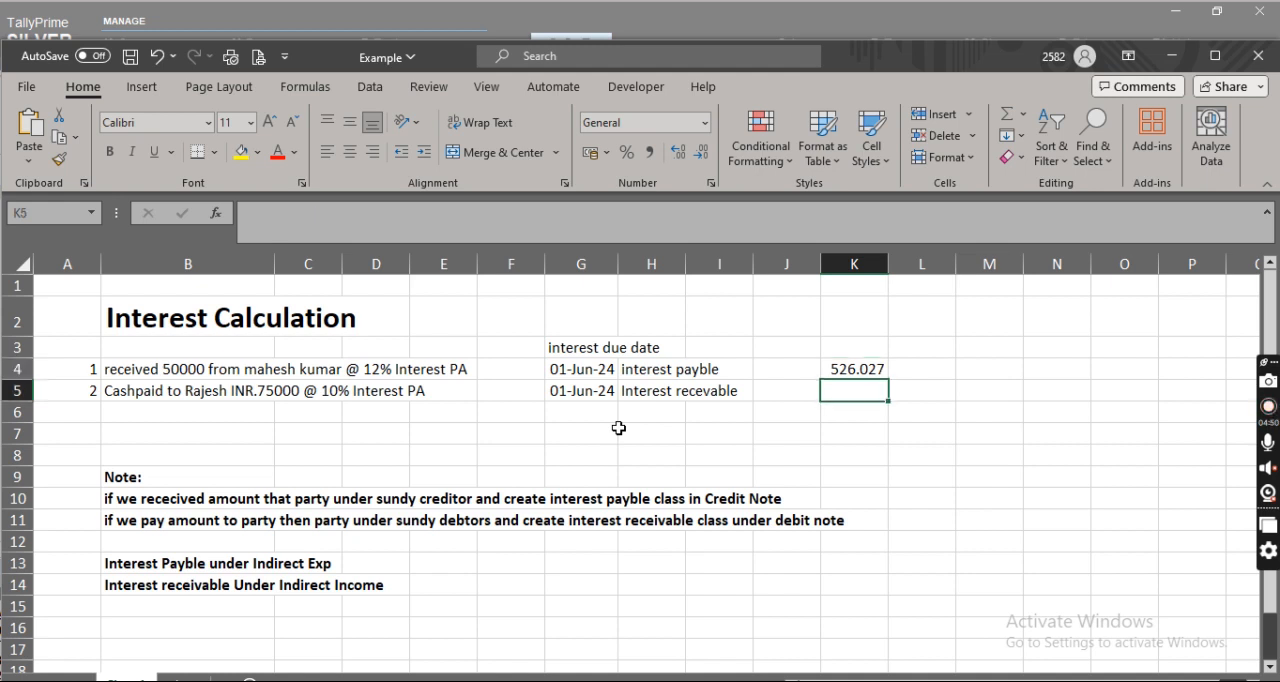
key(alt+Tab)
key(alt+Tab)
Enter the second transaction's interest formula +75000*10%/365*32 in cell K5.
text(+75000*)
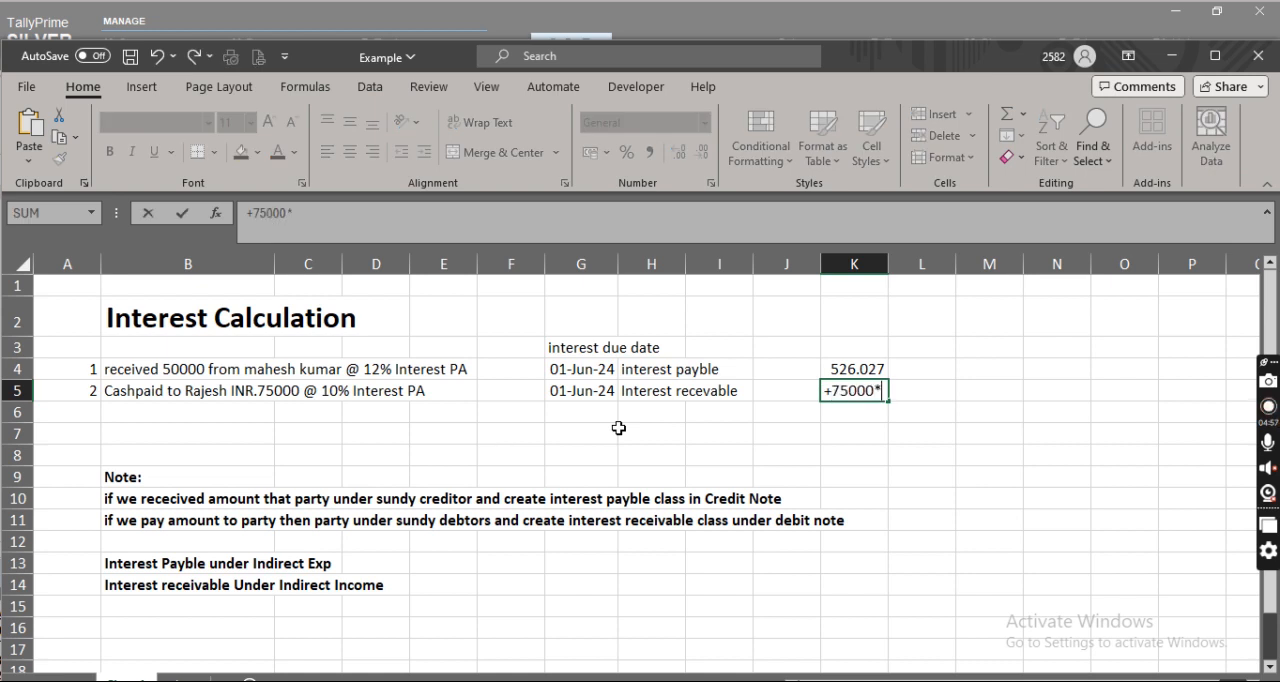
text(10%/365)
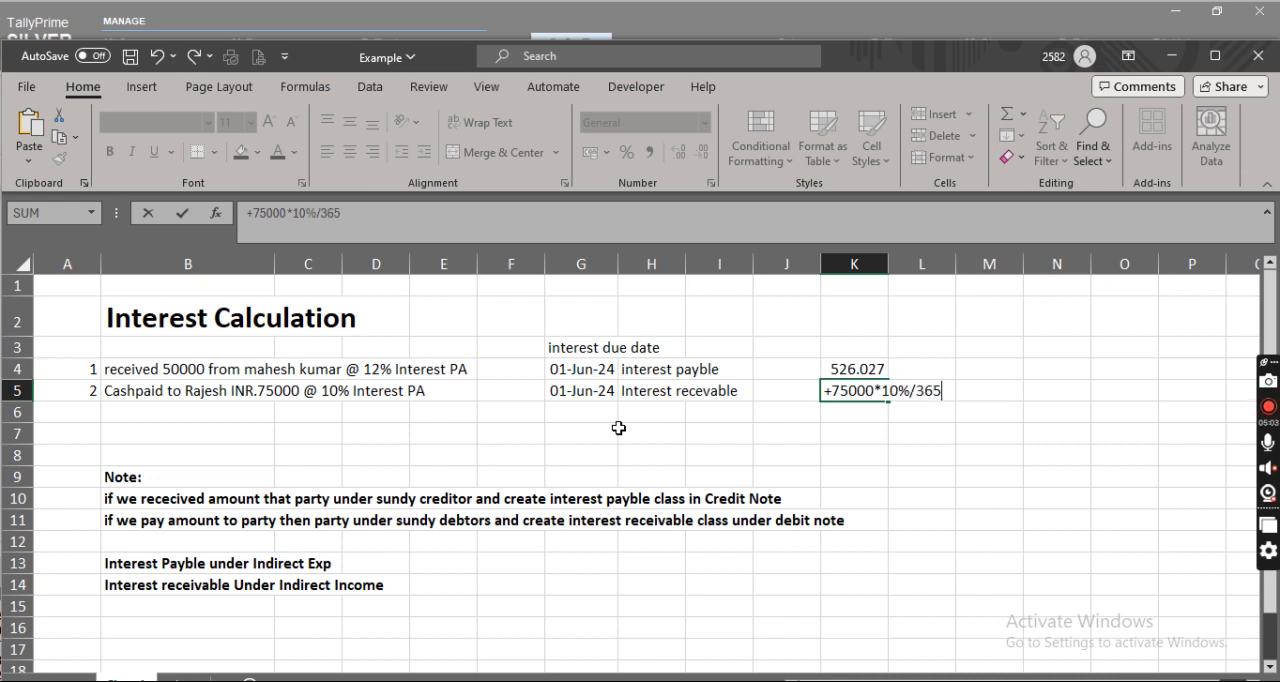
text(*32)
key(Return)
key(Up)
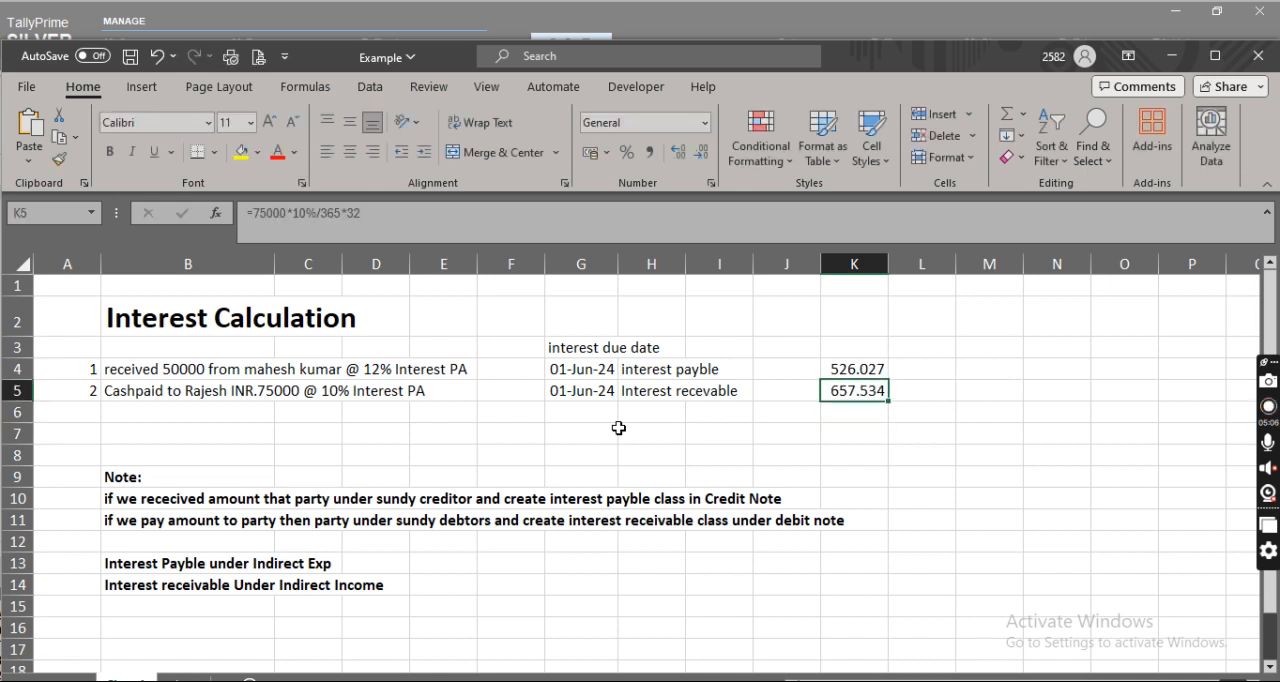
Return to TallyPrime, close the Interest Payable report, and open the Interest Receivable report.
key(alt+Tab)
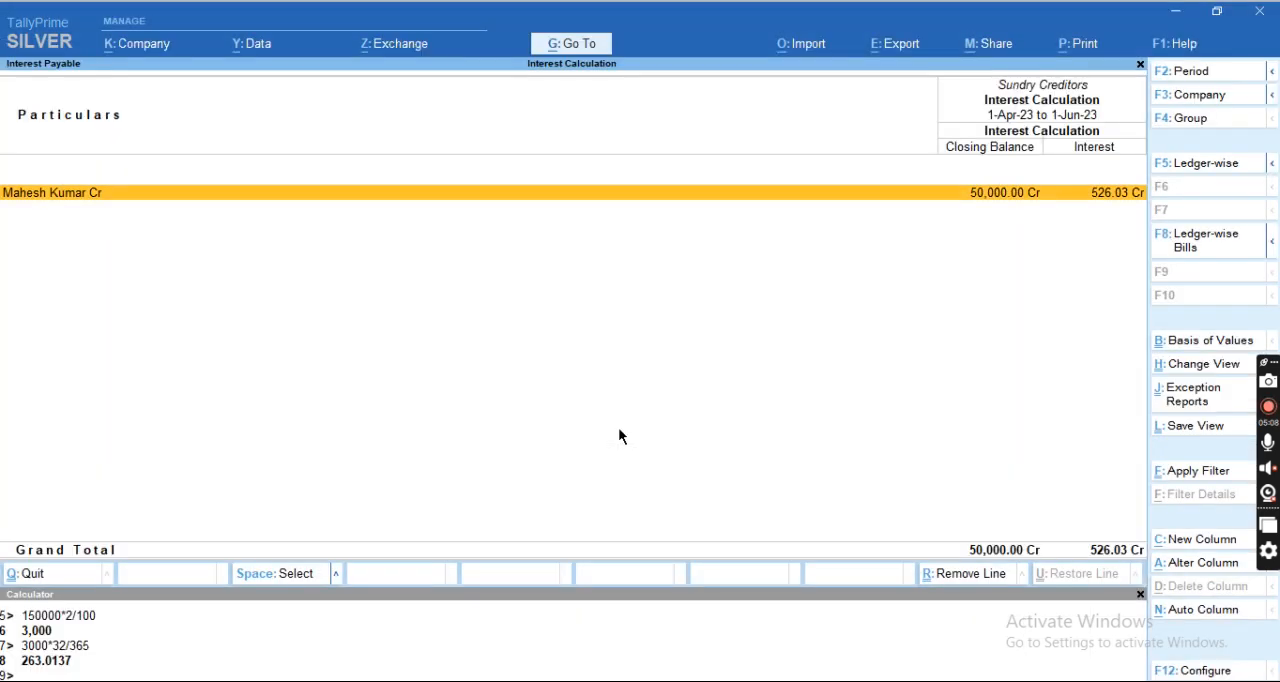
key(Escape)
key(Escape)
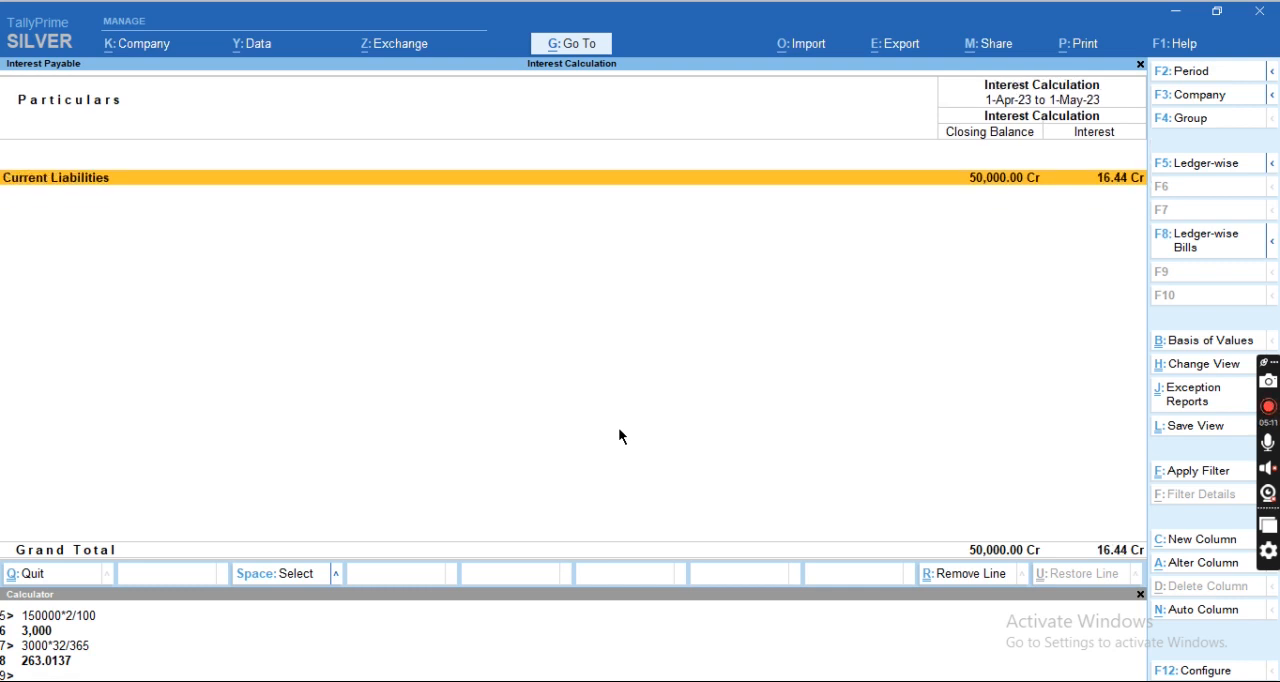
key(Escape)
key(Up)
key(Return)
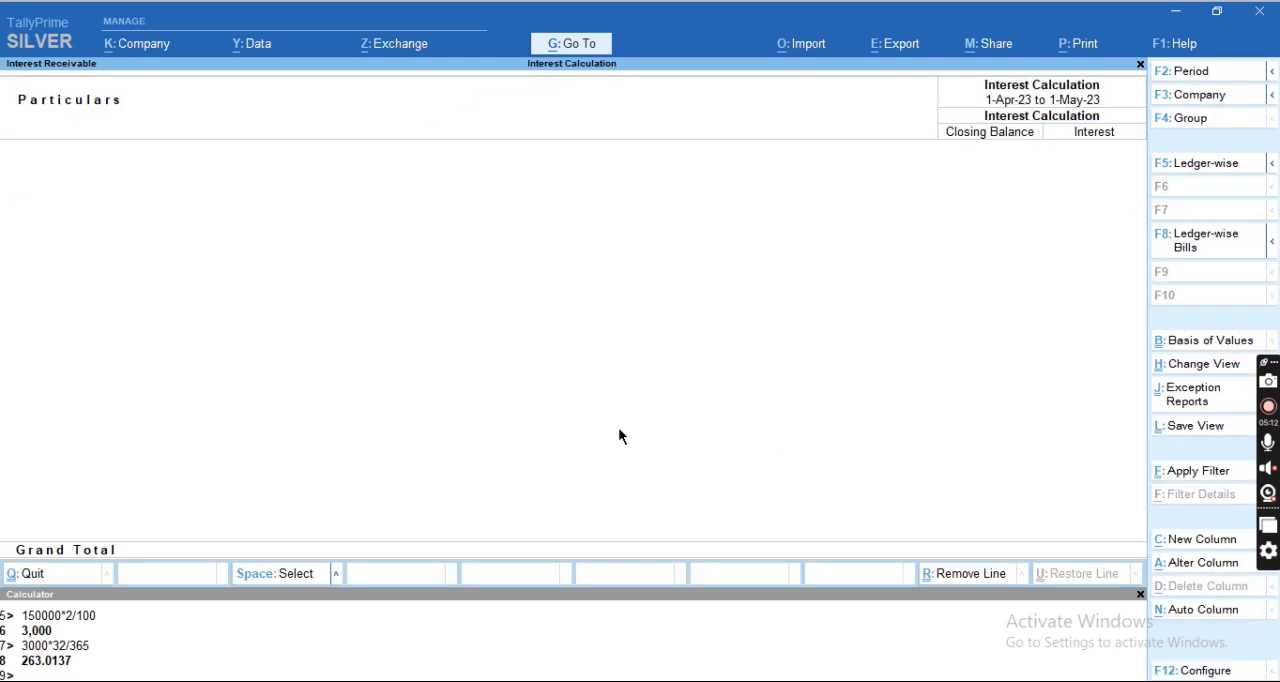
Extend the Interest Receivable report's period to 1.6.23, keeping its start date of 1-4-2023.
key(F2)
key(Return)
text(1.6.23)
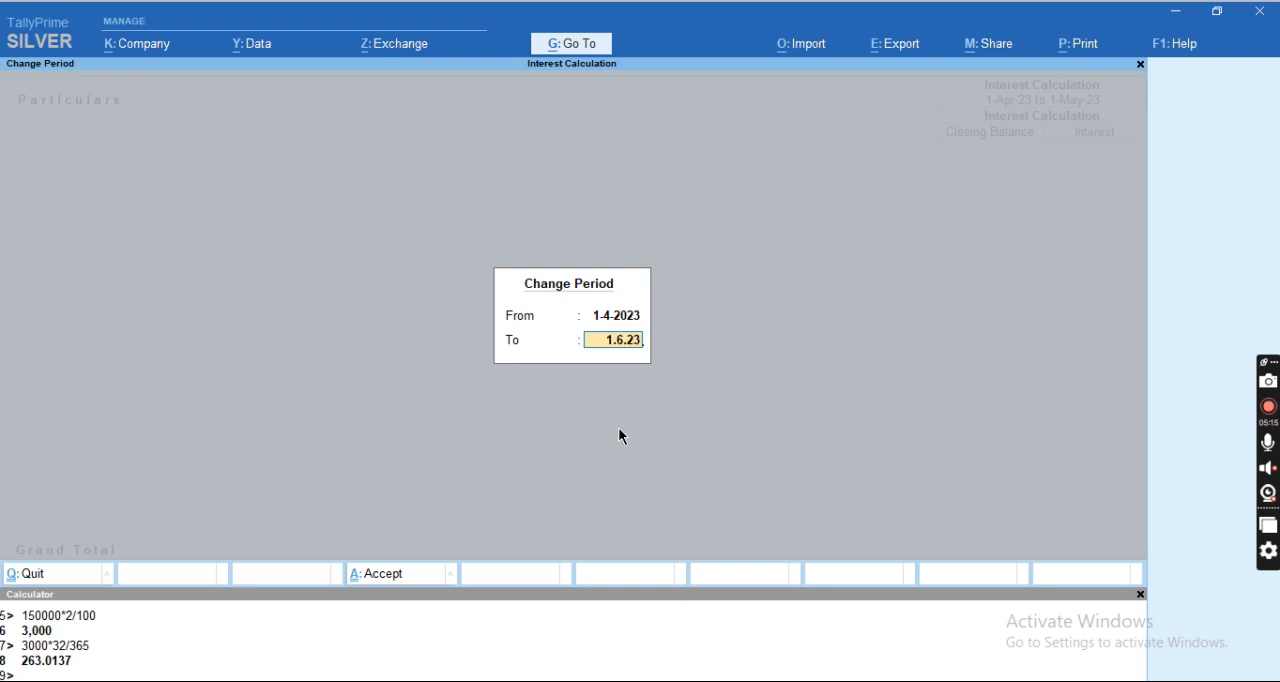
key(Return)
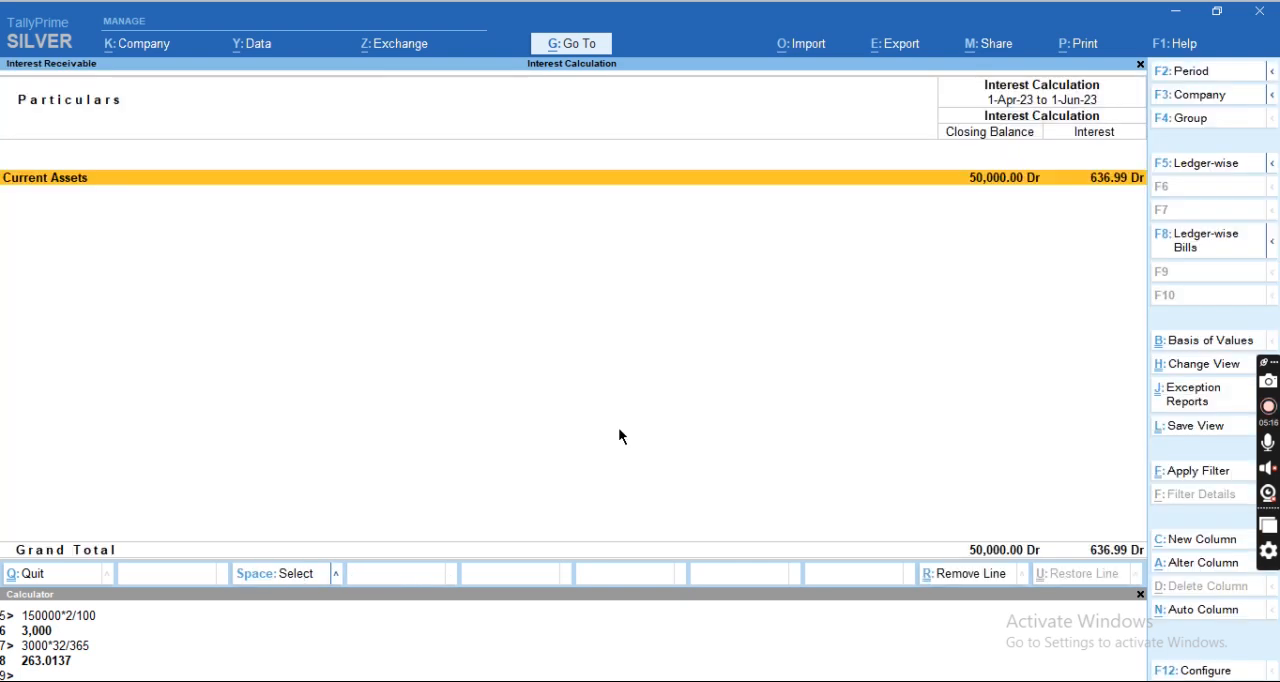
Drill down from Current Assets to the debtor's ledger interest calculation and compare its interest with cell K5 in Excel.
key(Return)
key(alt+Tab)
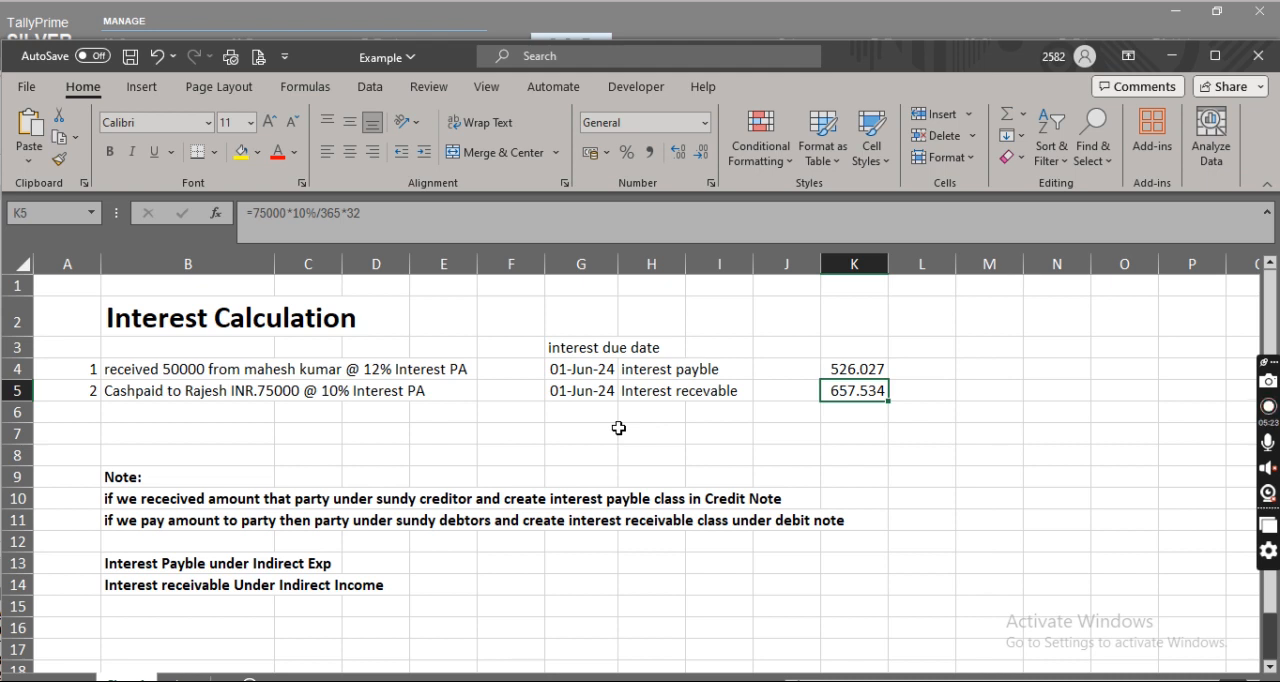
key(alt+Tab)
key(Return)
key(Return)
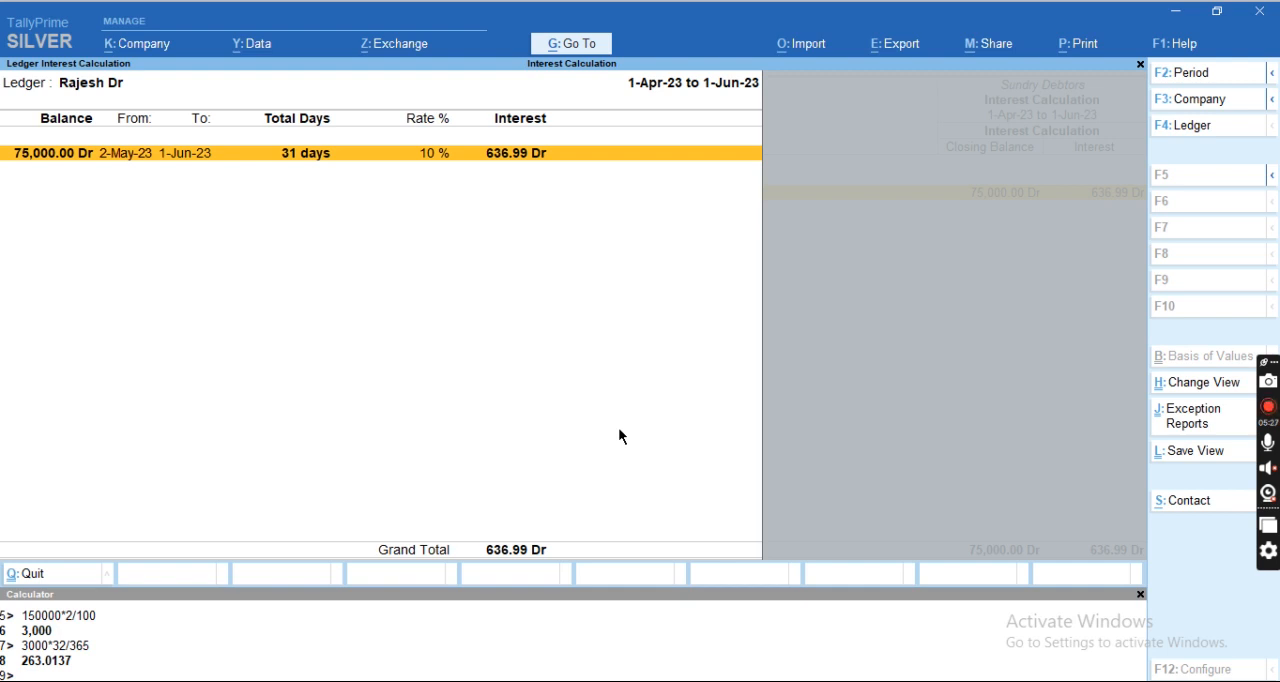
key(alt+Tab)
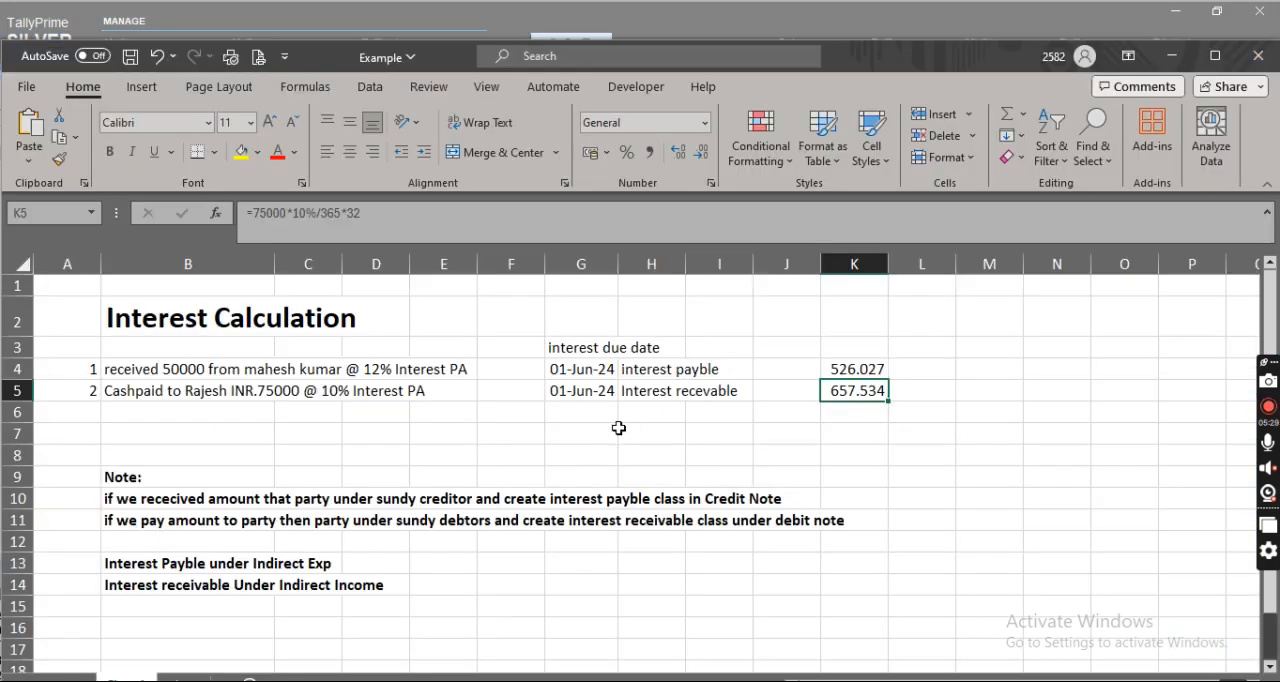
key(alt+Tab)
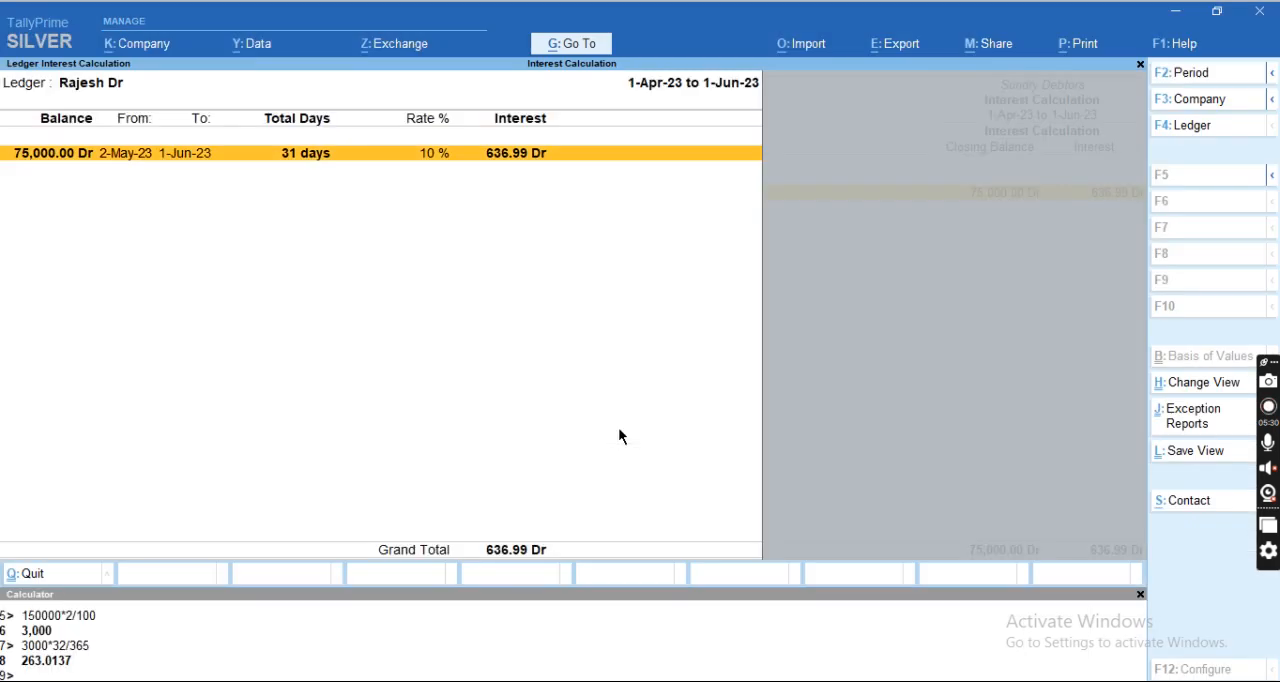
Open the debtor's ledger vouchers from the interest calculation and display the cash payment voucher dated 1-May-23.
key(Return)
key(F2)
text(1-4)
key(Return)
key(Return)
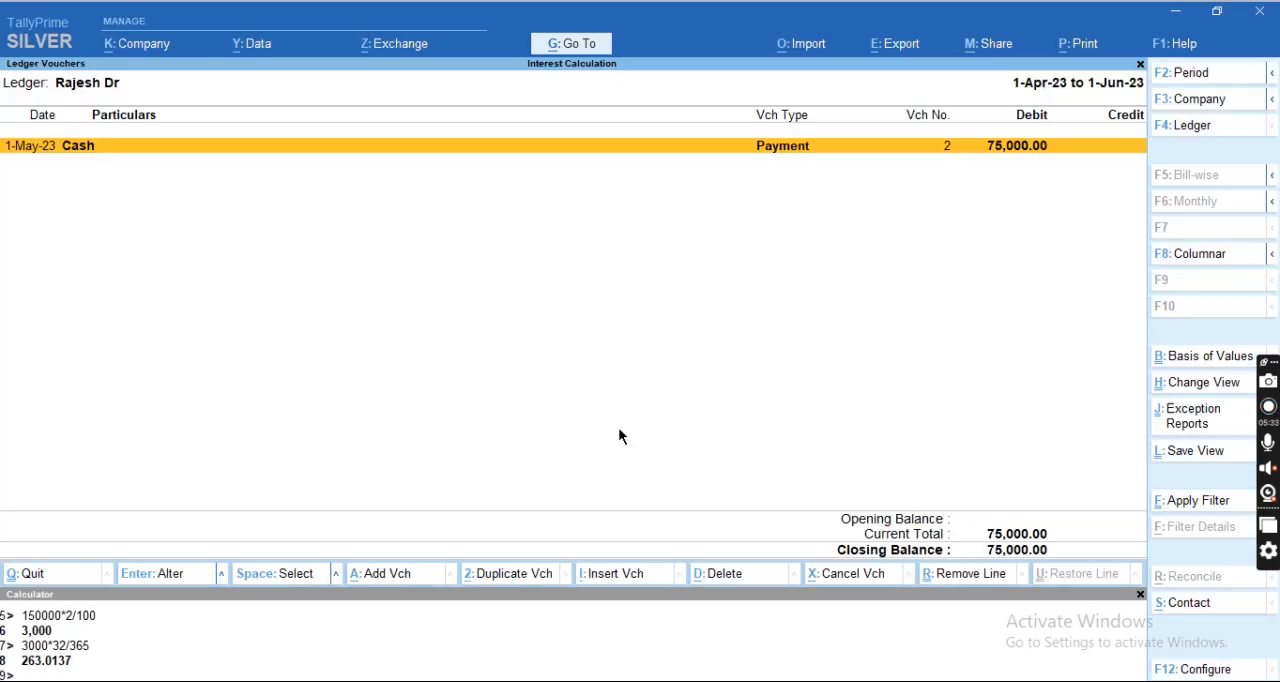
key(Return)
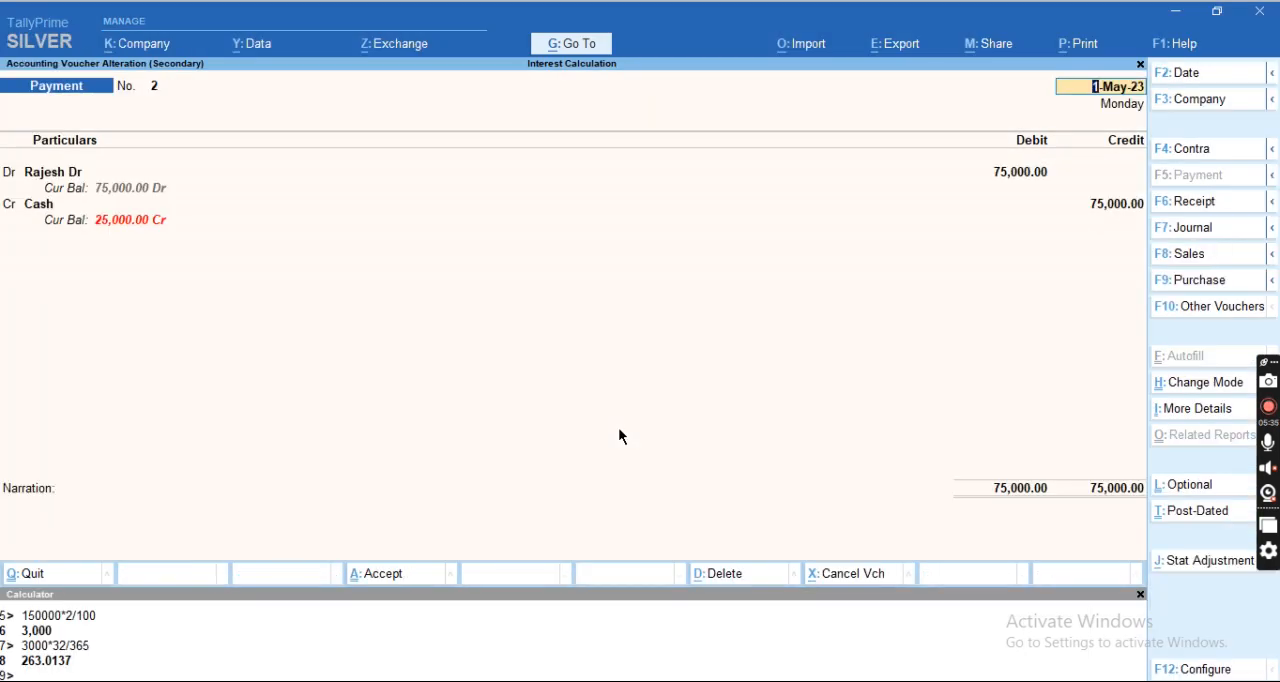
Go through the payment voucher keeping its date and 75,000 amount, and return to the Sundry Debtors interest list.
key(Return)
key(Return)
key(Return)
key(Return)
key(Return)
key(Return)
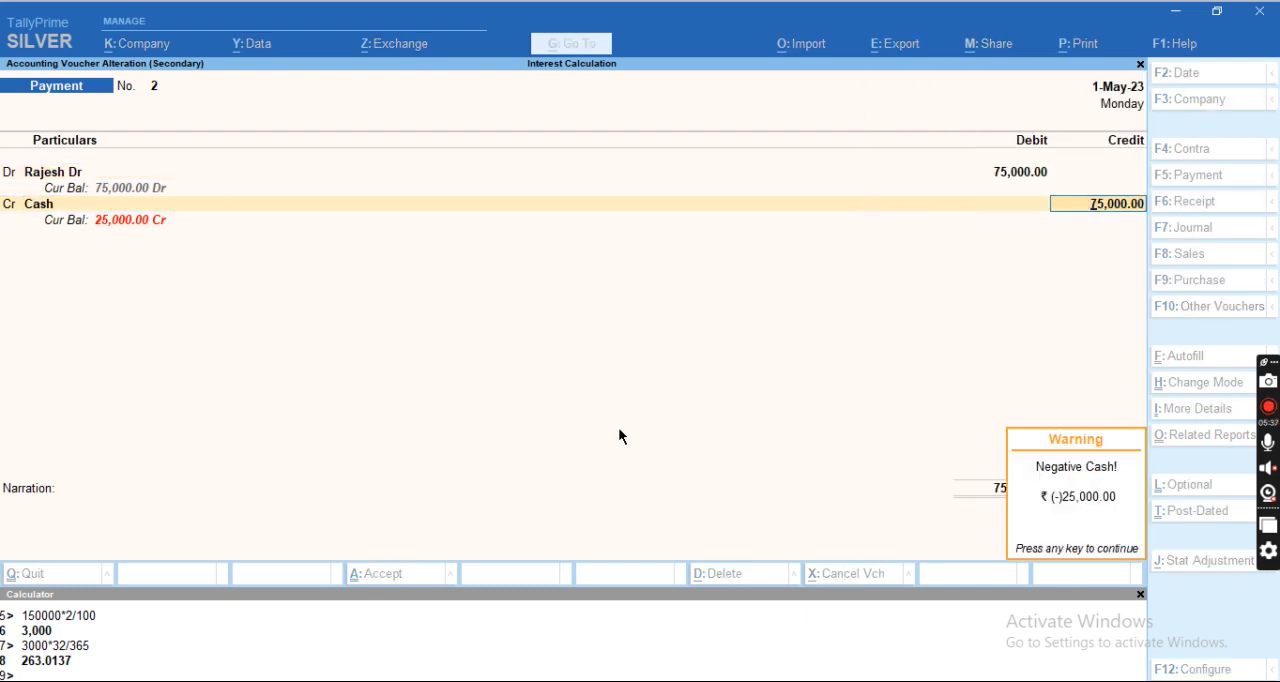
key(Return)
Reopen the debtor's ledger interest calculation and set its period from 1-4-2023 to 1.6.23.
key(Return)
key(Escape)
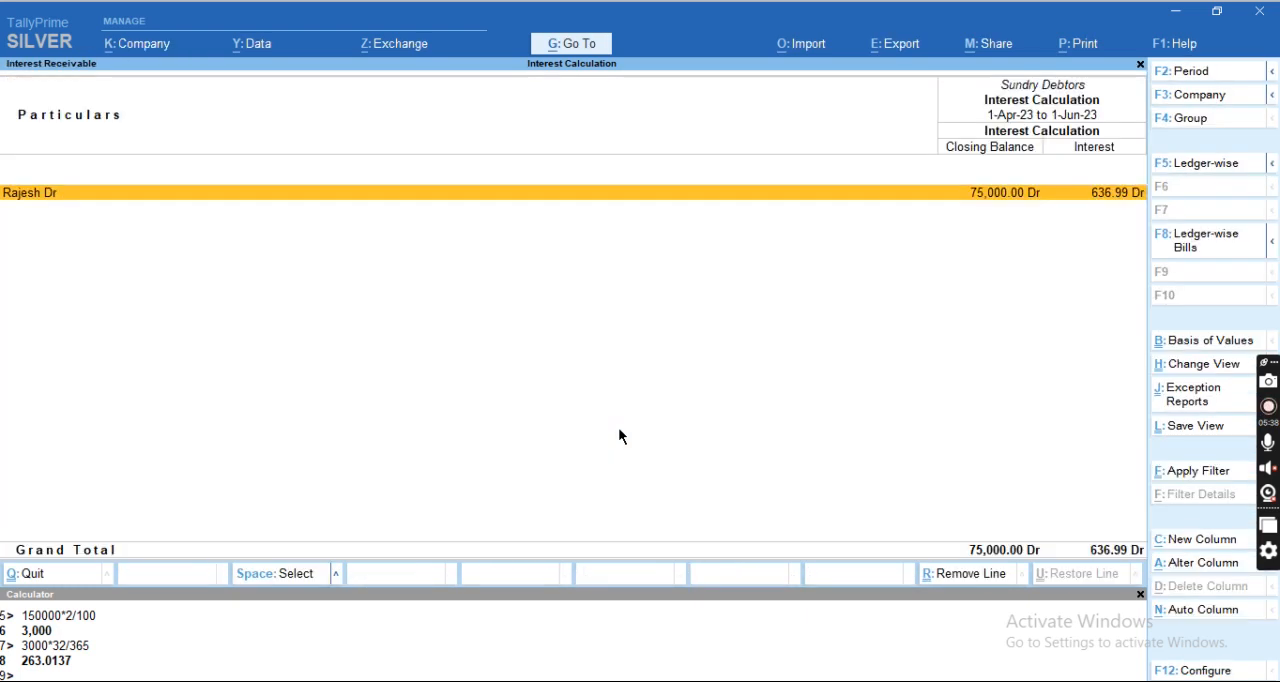
key(Return)
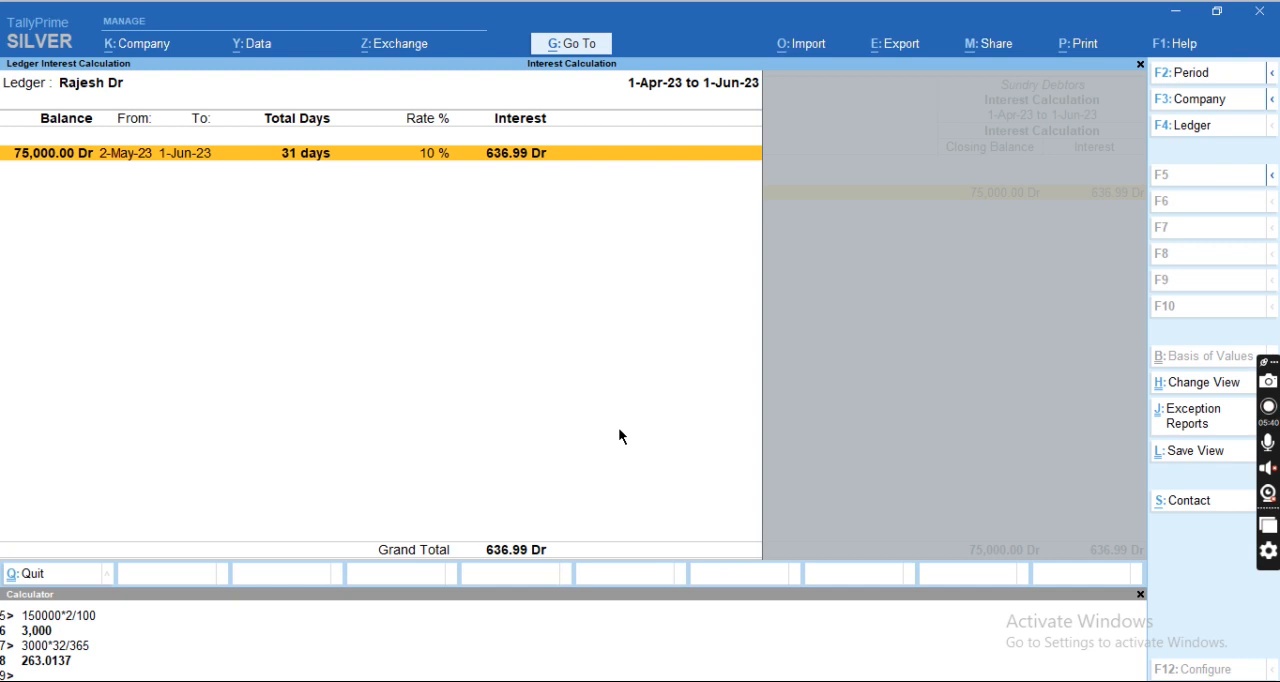
key(alt+F2)
key(Return)
text(1-6-23)
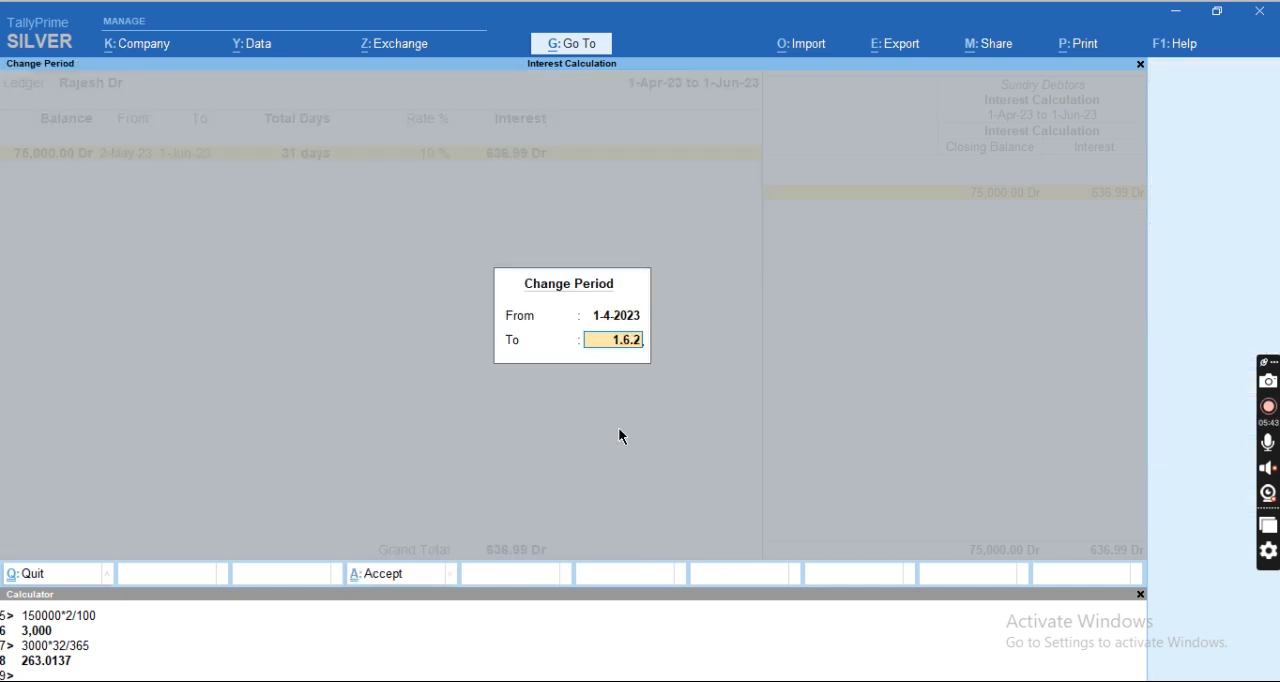
key(Return)
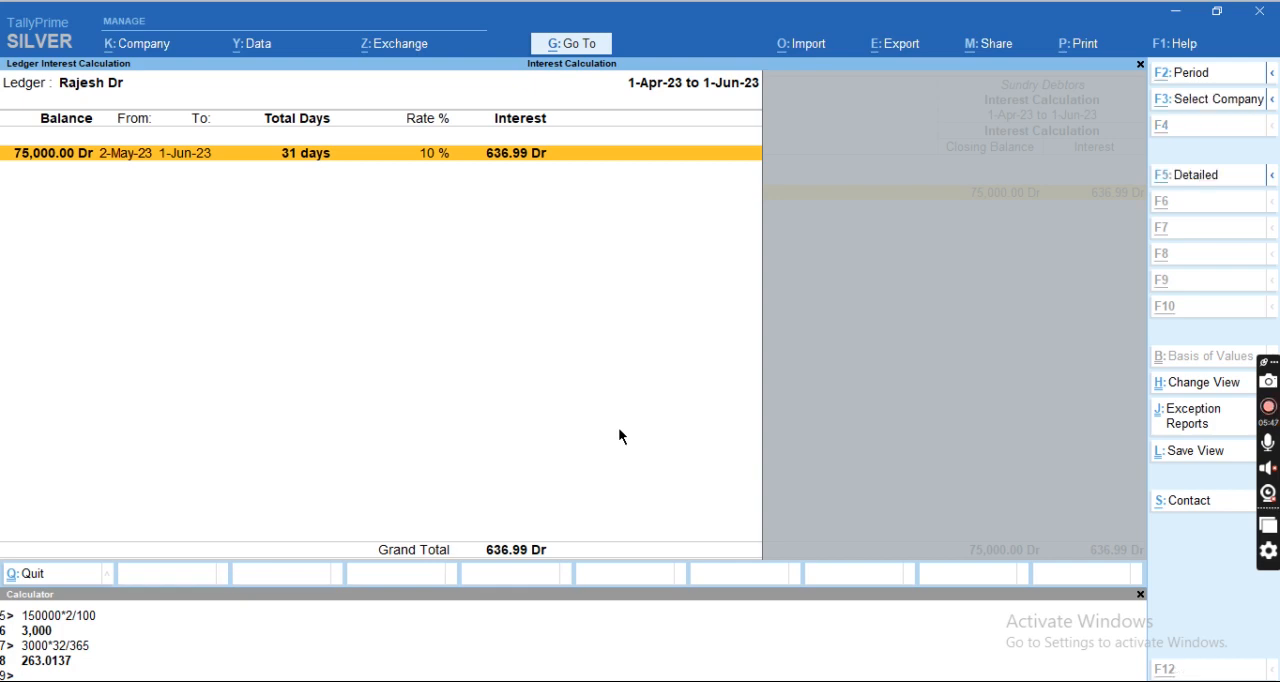
Check the debtor's interest against the Excel sheet once more and return to the Sundry Debtors interest list in TallyPrime.
key(alt+Tab)
key(alt+Tab)
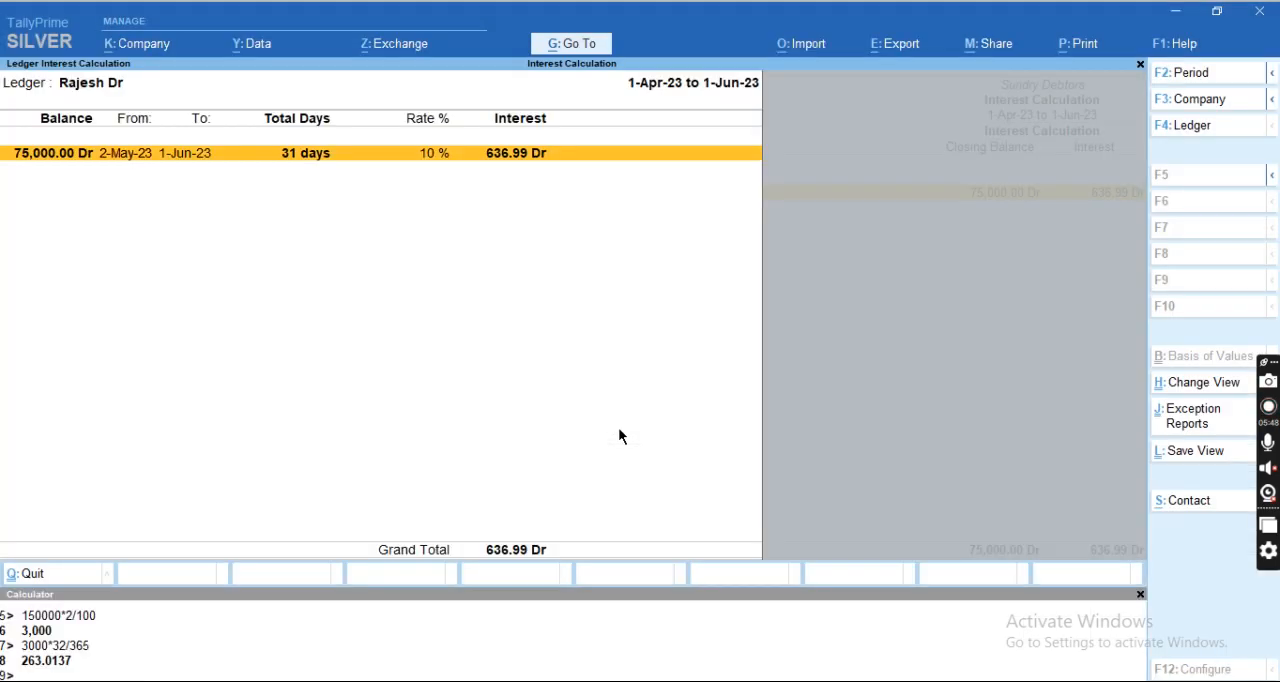
key(Escape)
key(Escape)
key(Escape)
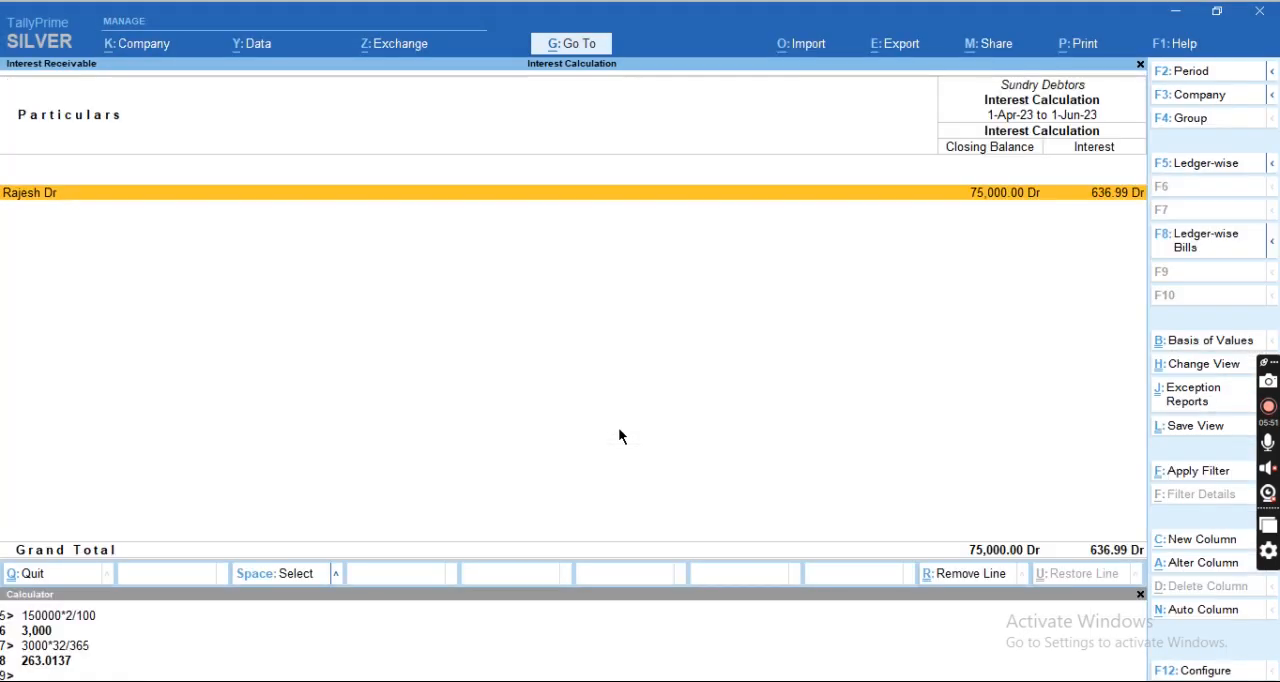
Open the Interest Payable report and drill down through Current Liabilities to the creditor's ledger interest calculation.
key(Down)
key(Return)
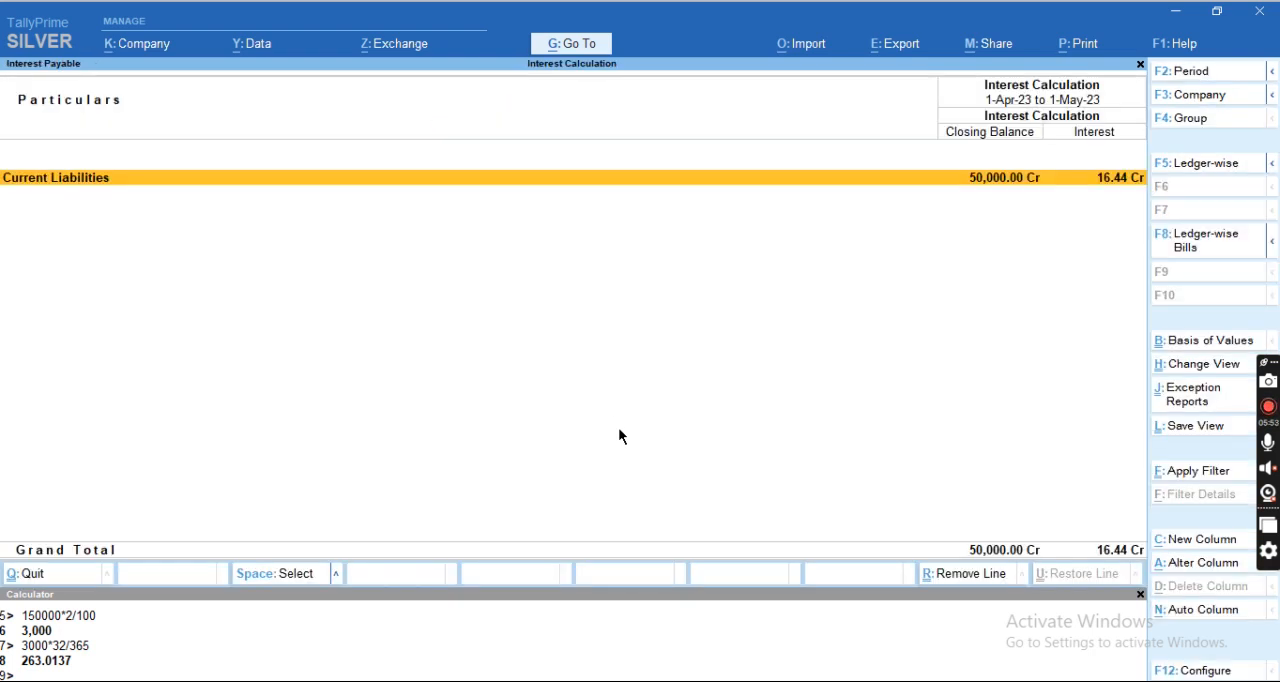
key(Return)
key(Return)
key(Return)
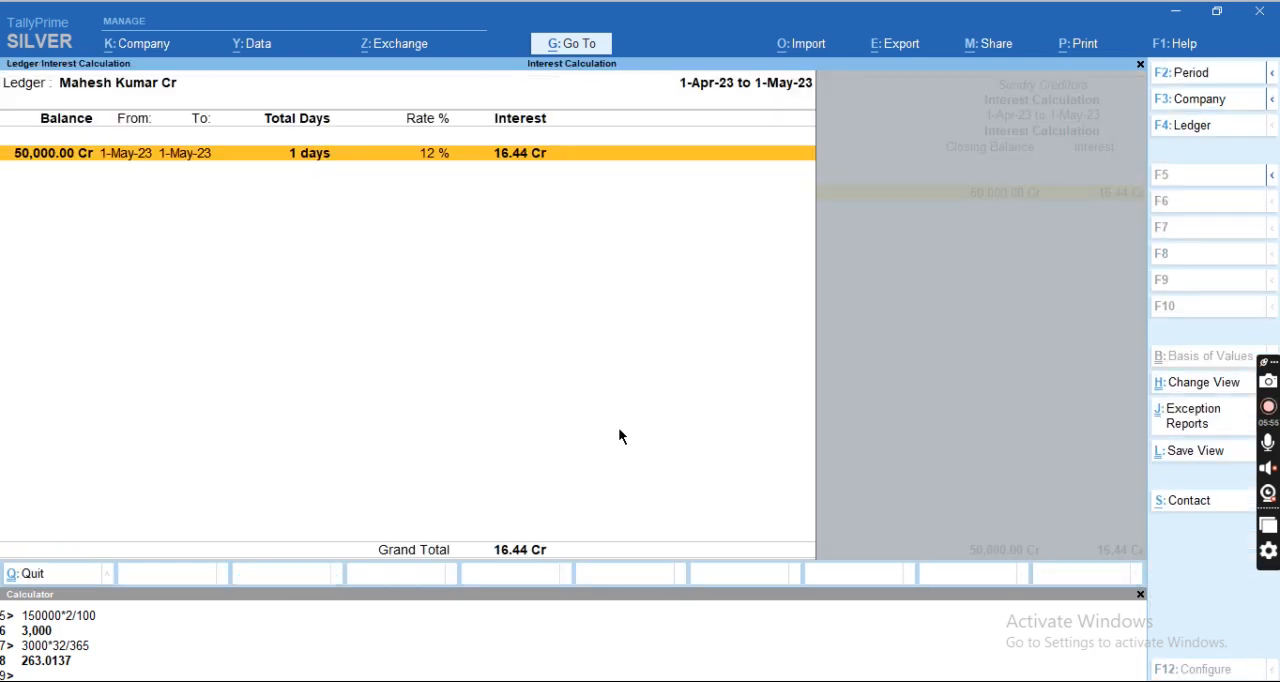
Set the period of the creditor's interest calculation from 1-4-2023 to 1.6.23.
key(F2)
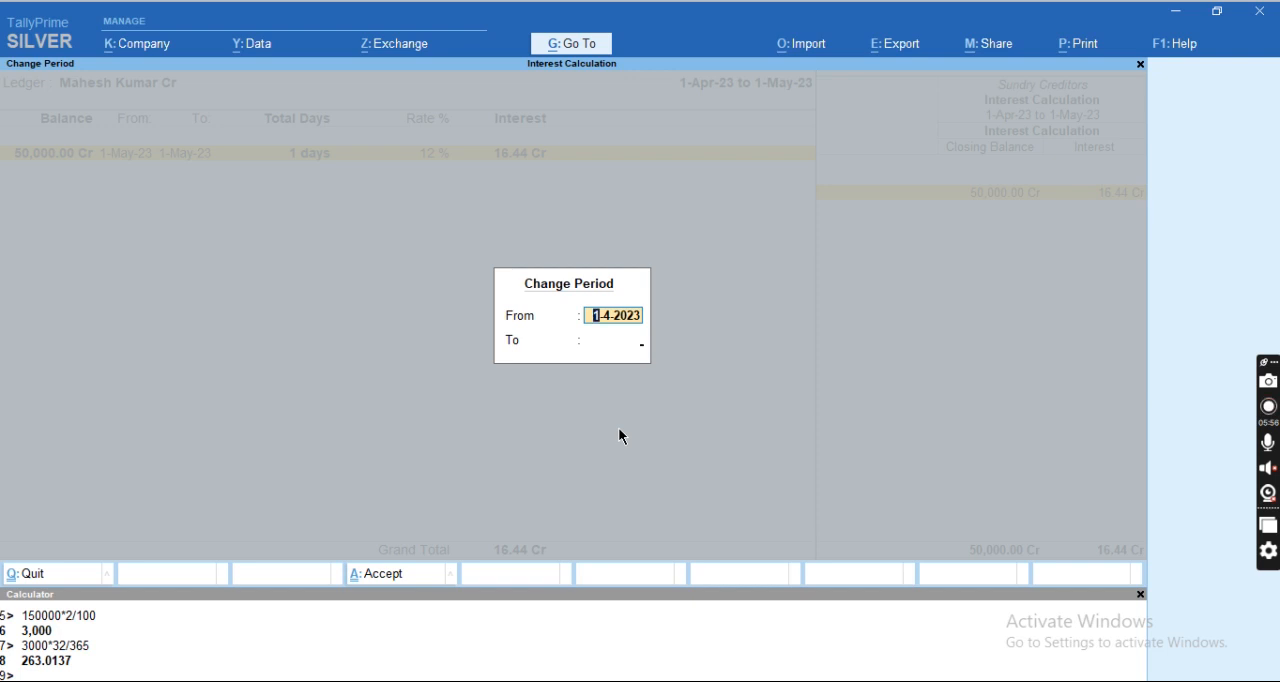
key(Return)
text(1.6.23)
key(Return)
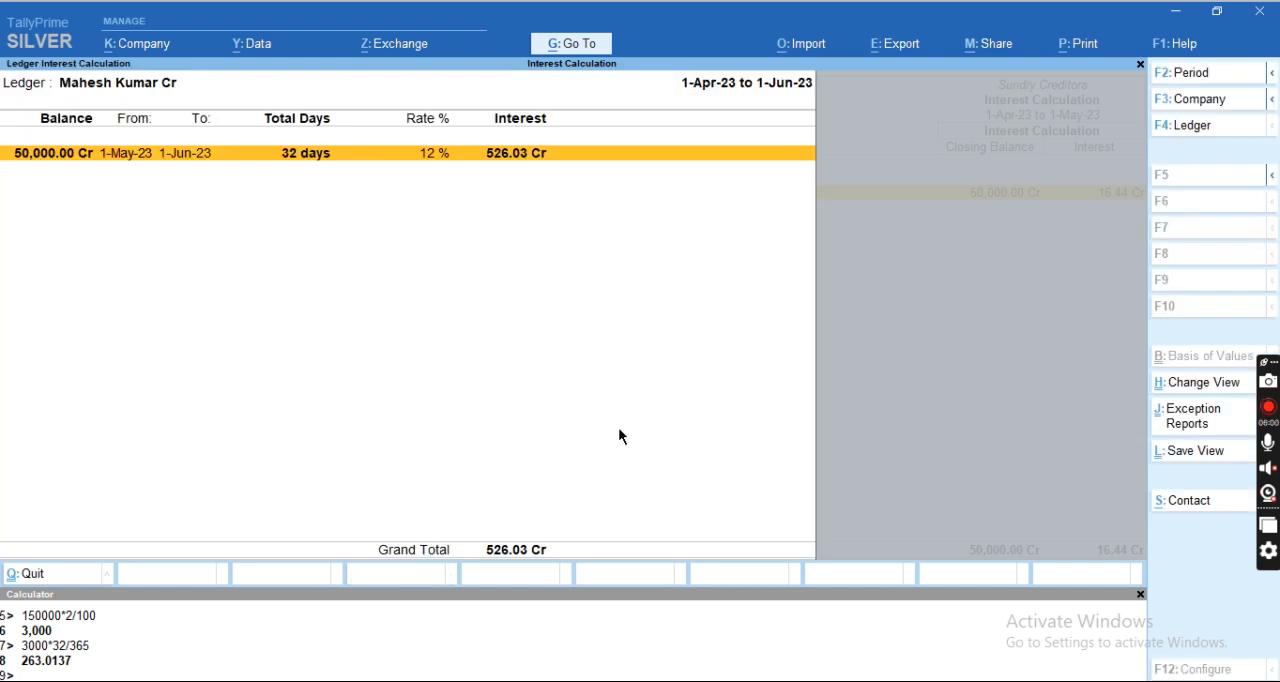
Display the creditor's ledger vouchers with the period starting on 1.4.23.
key(Return)
key(F2)
text(1.4.23)
key(Return)
key(Return)
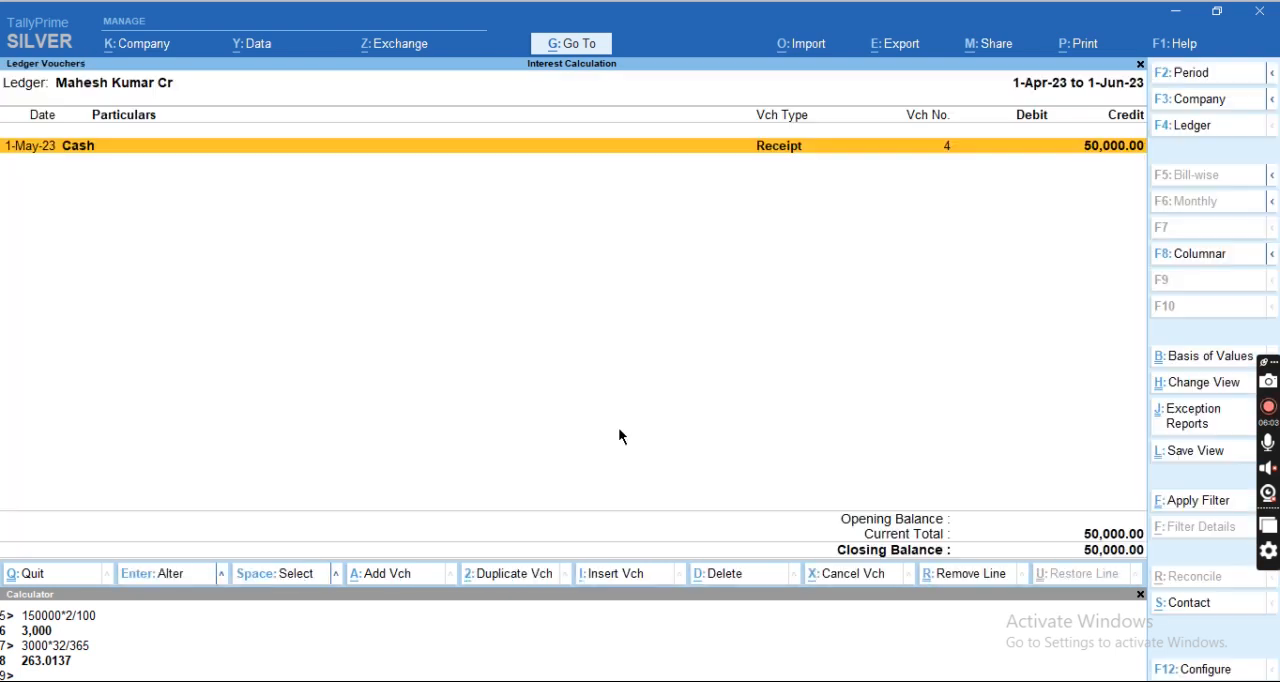
Go through the cash receipt voucher dated 1-May-23 without changing it and return to the creditor's ledger interest calculation.
key(Return)
key(Return)
key(Return)
key(Return)
key(Return)
key(Return)
key(Return)
key(F3)
key(Escape)
Leave the Interest Payable report and open the Interest Receivable report.
key(Escape)
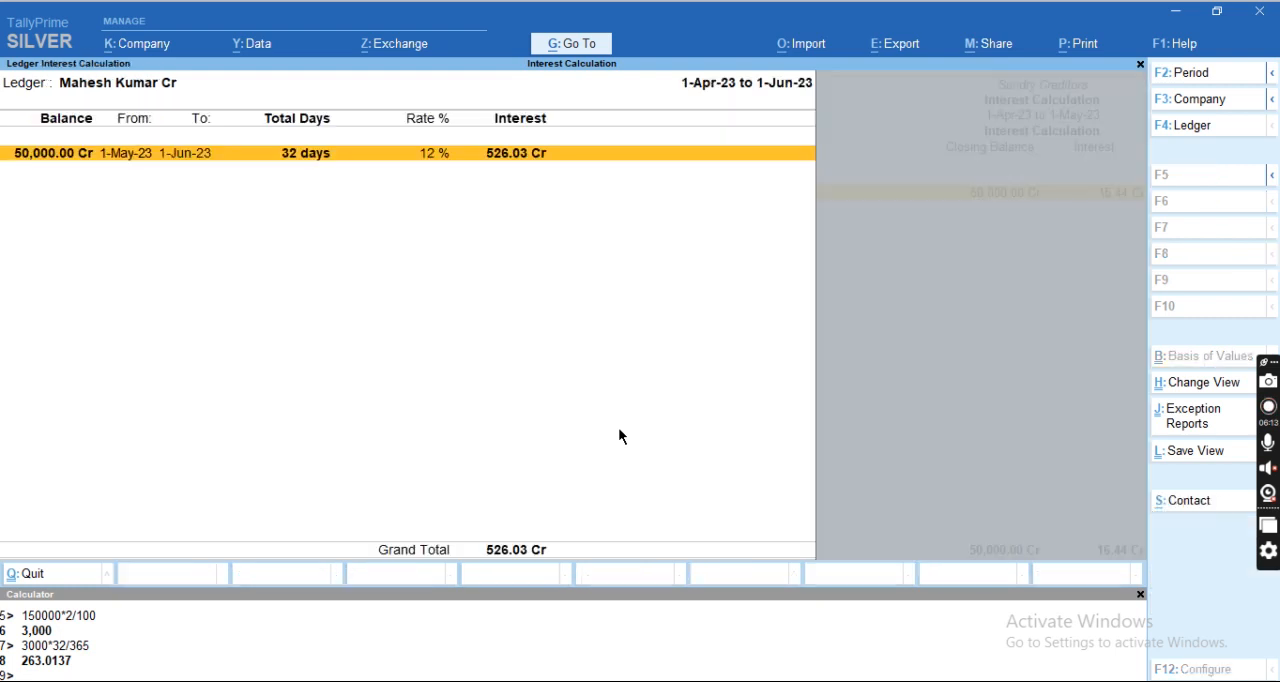
key(Escape)
key(Escape)
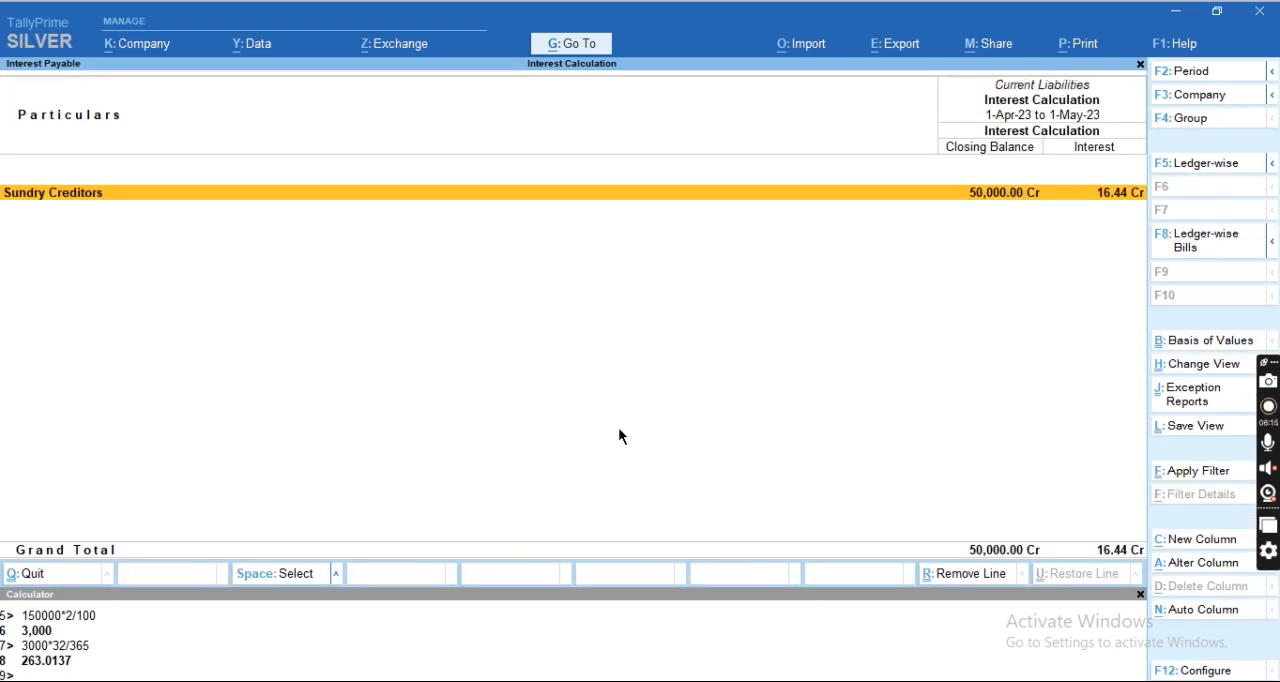
key(Escape)
key(Escape)
key(Up)
key(Return)
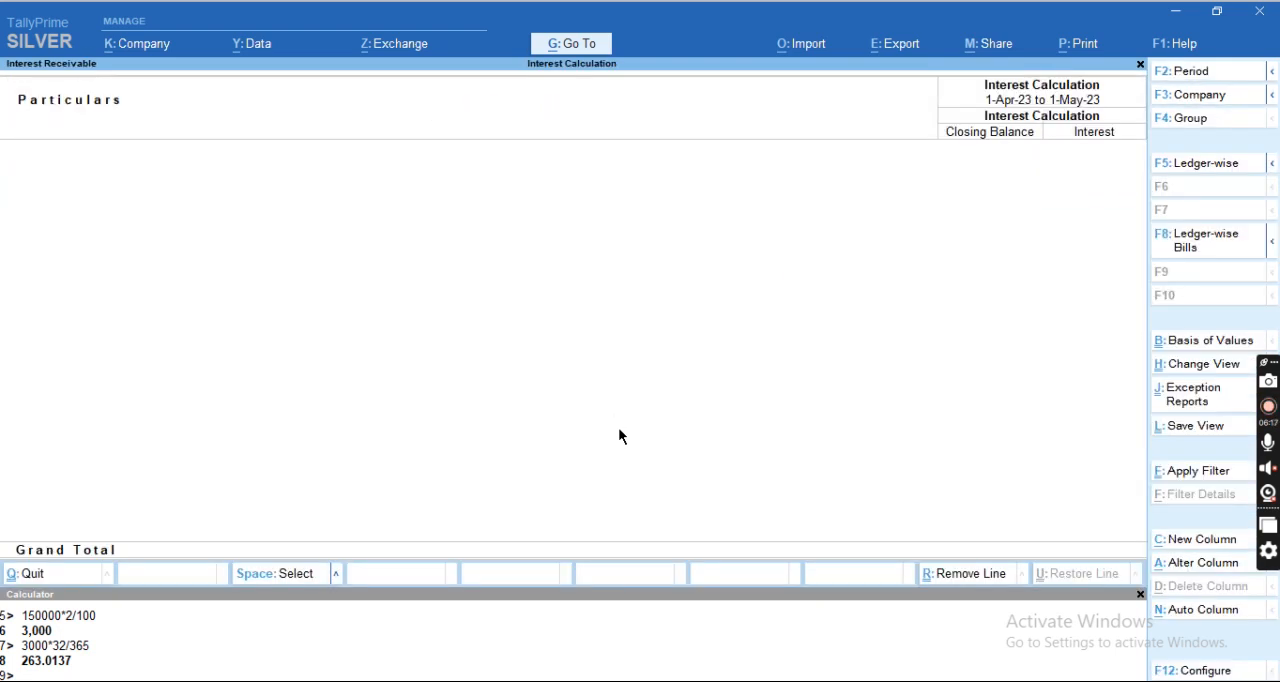
Set the Interest Receivable period from 1-4-2023 to 1.6.23 and drill down to the debtor's ledger interest calculation.
key(F2)
key(Return)
text(1.6.23)
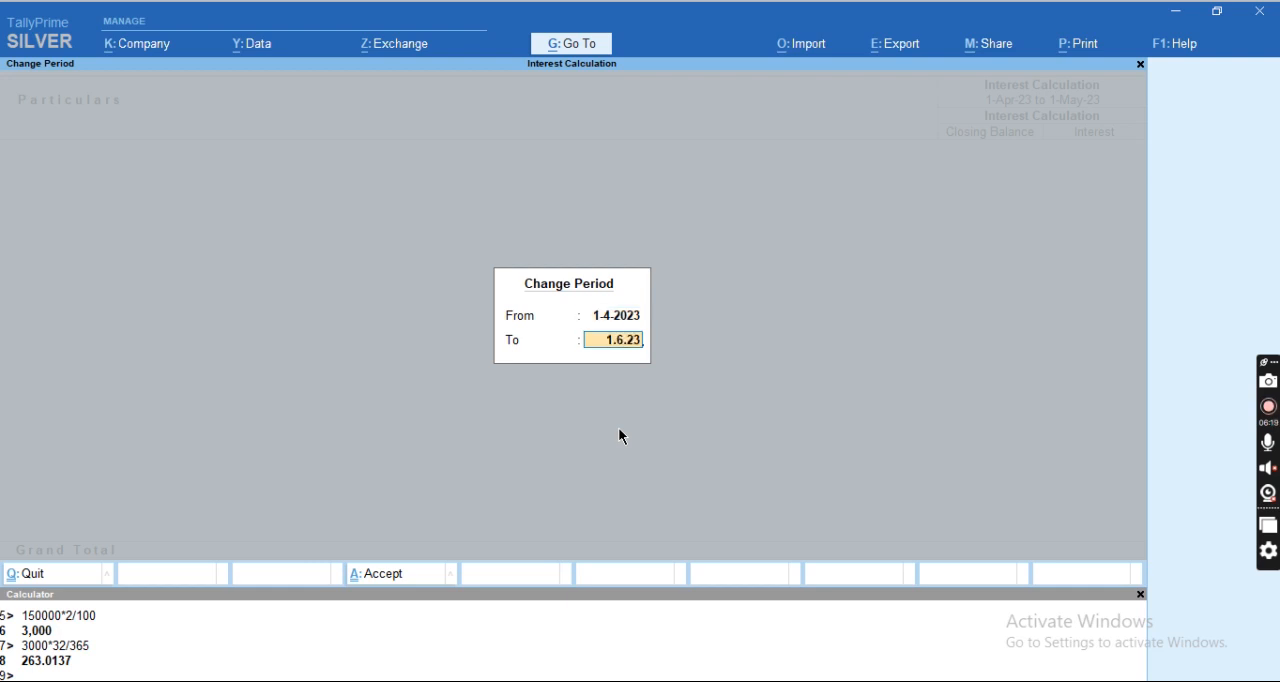
key(Return)
key(Return)
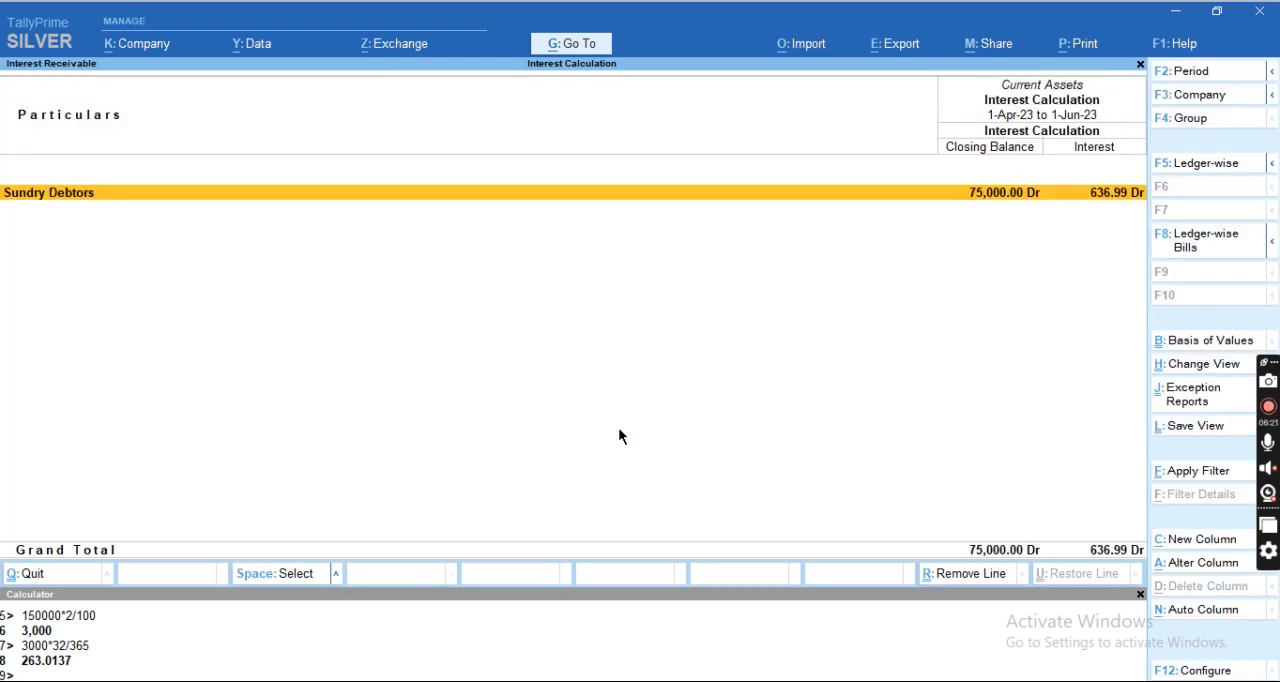
key(Return)
Display the debtor's ledger vouchers starting from 1-4 and open the cash payment voucher dated 1-May-23.
key(Return)
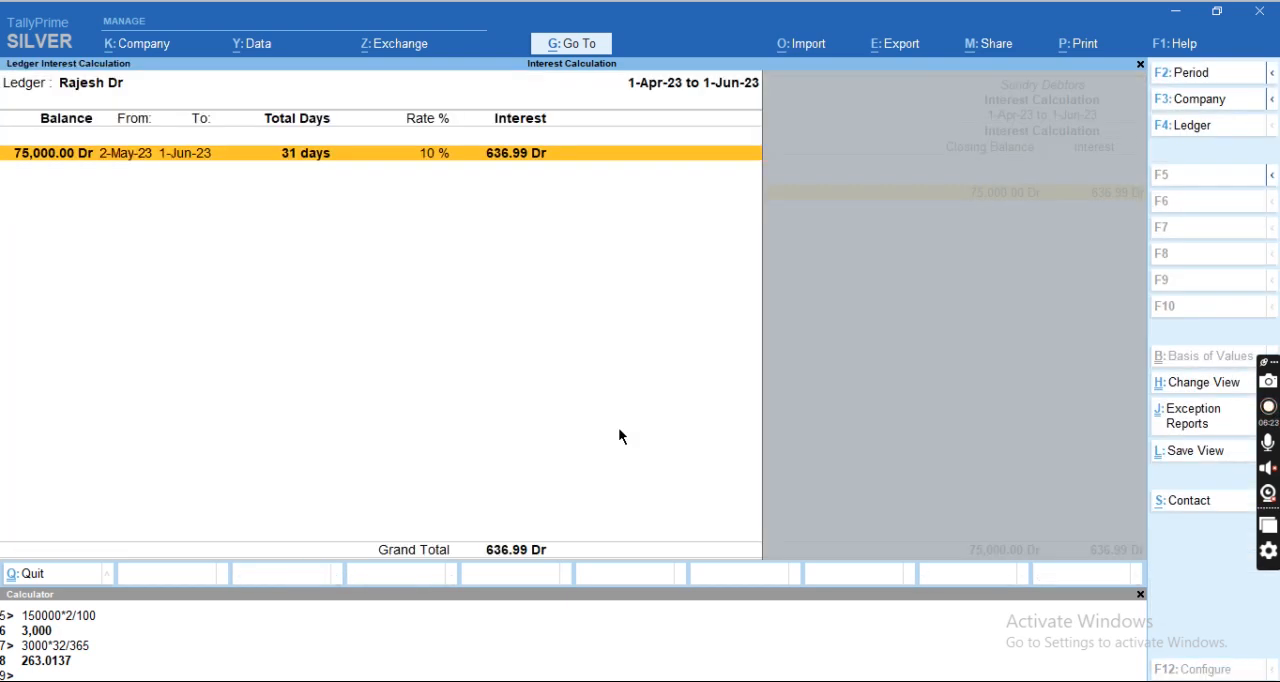
key(Return)
key(F2)
text(1-4)
key(Return)
key(Return)
Accept the payment voucher with its existing 75,000 entries and return to the Sundry Debtors interest list.
key(Return)
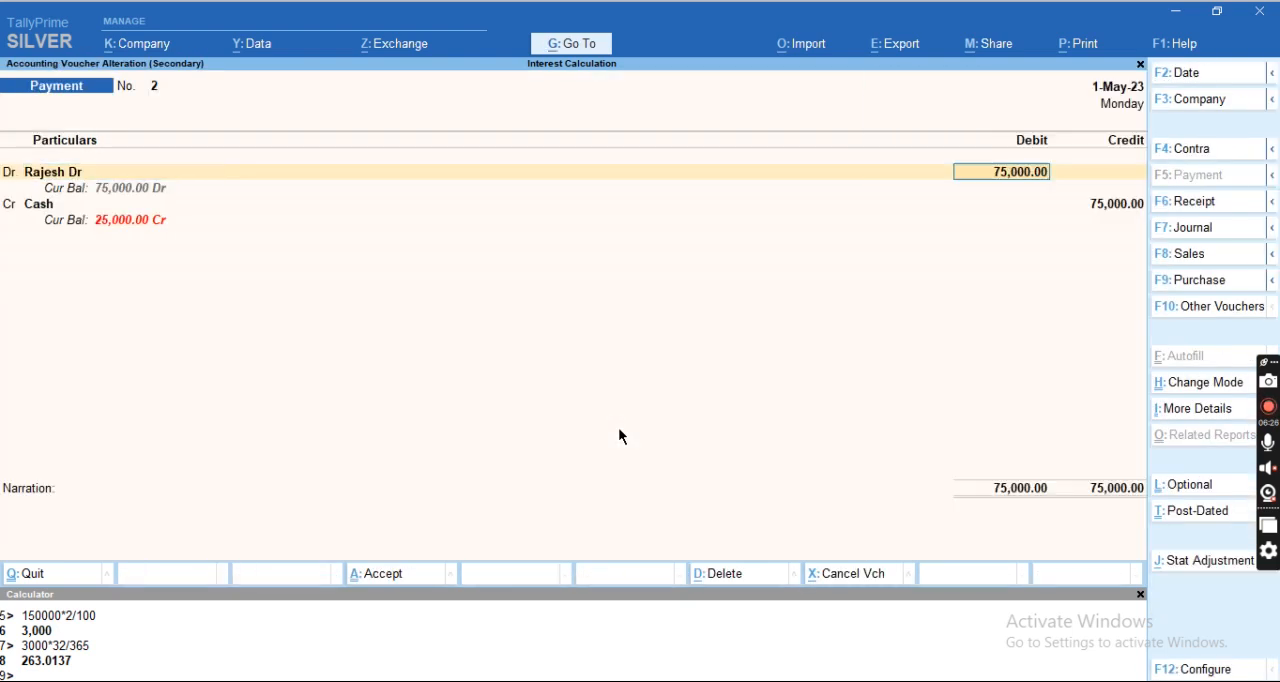
key(Return)
key(Return)
key(Return)
key(Return)
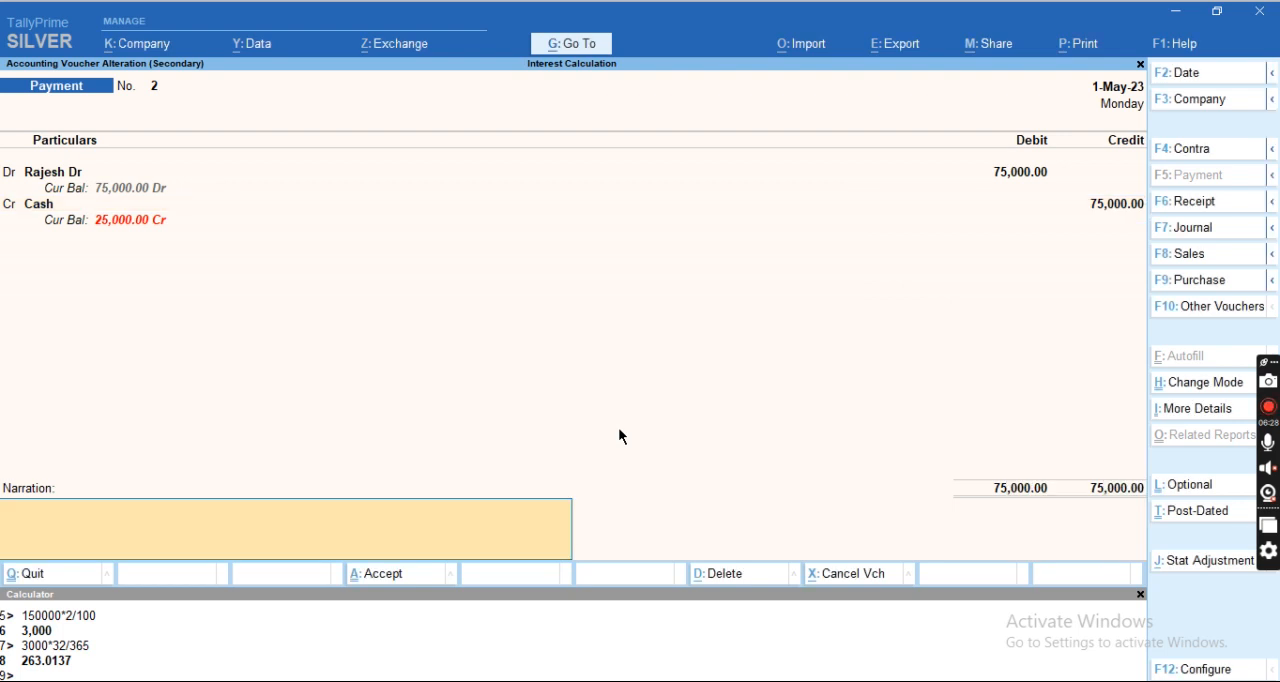
key(Return)
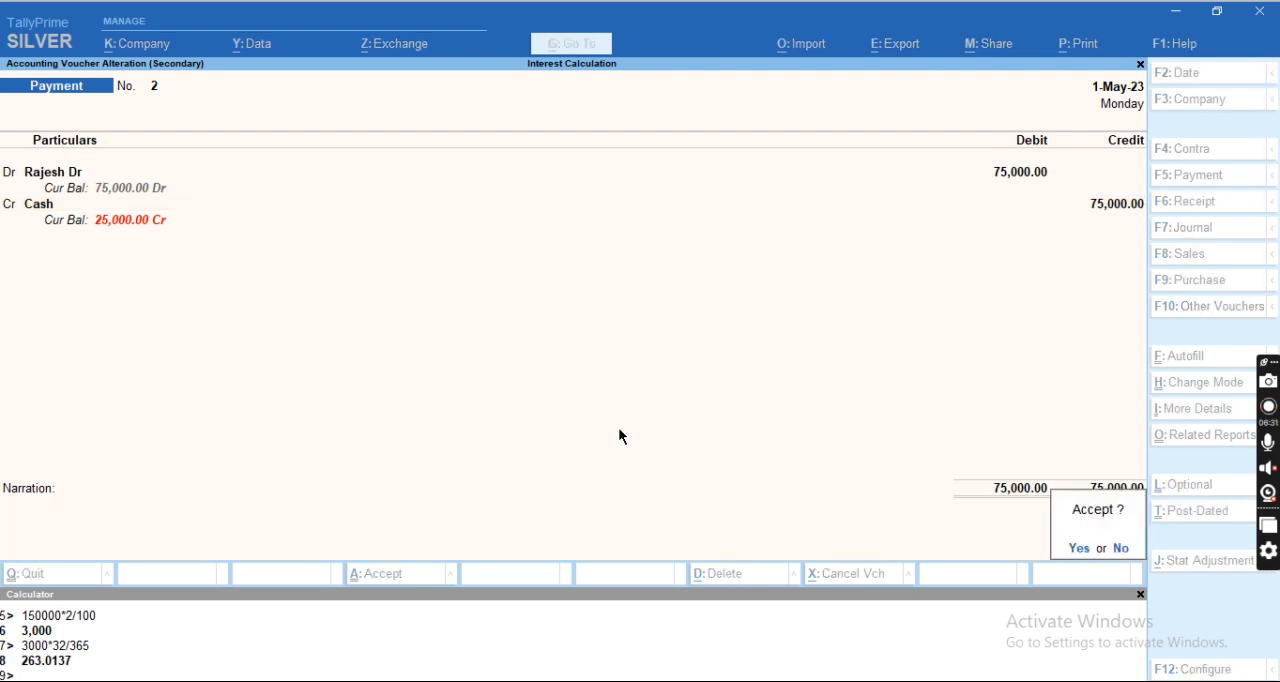
key(Return)
key(Escape)
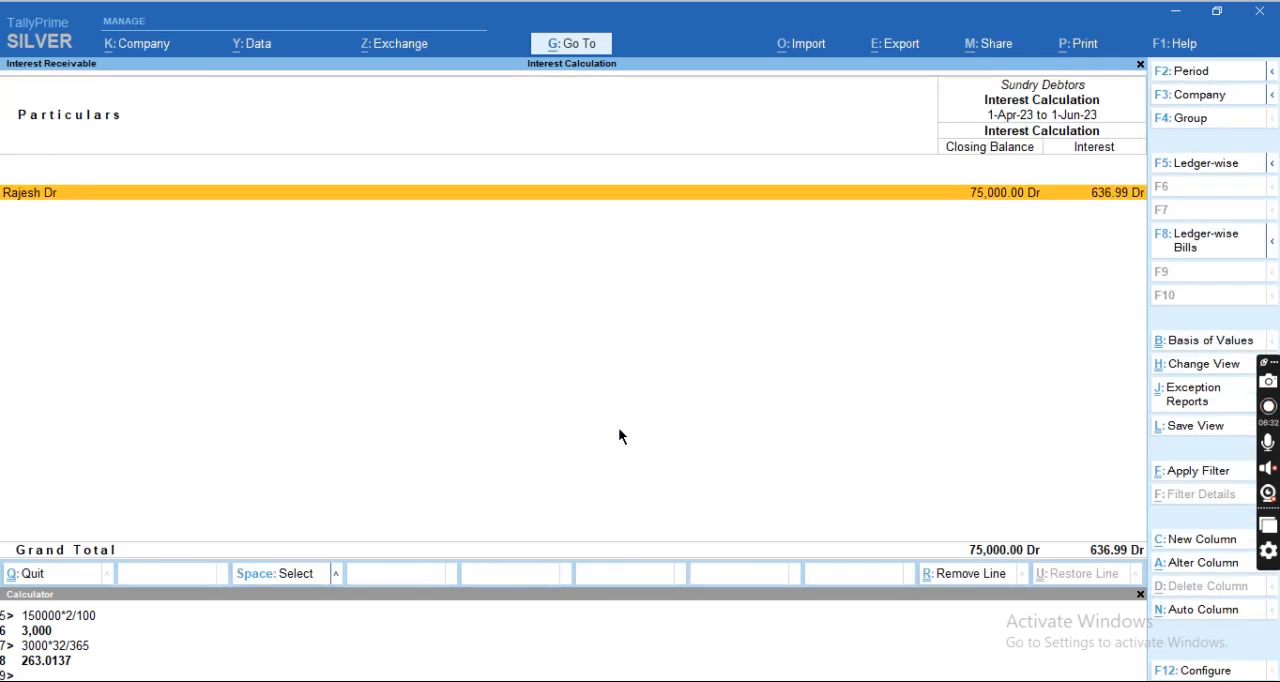
Open the debtor's ledger for alteration from the interest list and display its interest parameters.
key(Return)
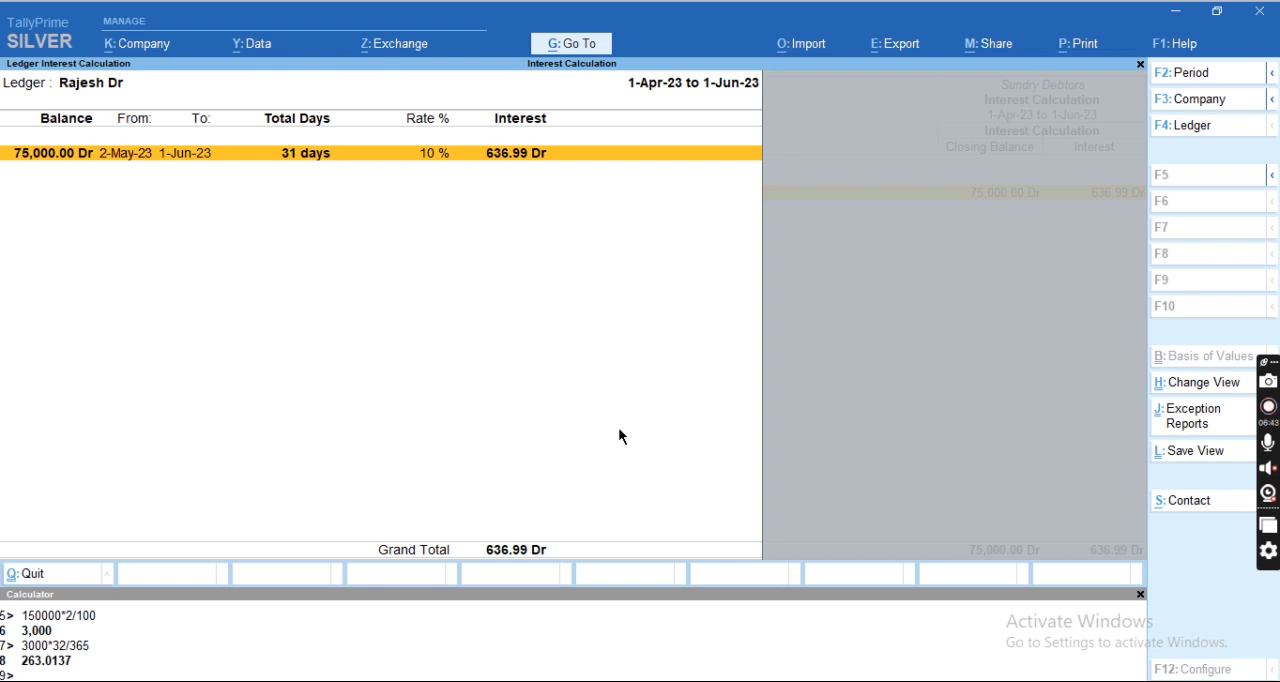
key(Escape)
key(ctrl+Return)
key(Return)
key(Return)
key(Return)
key(Return)
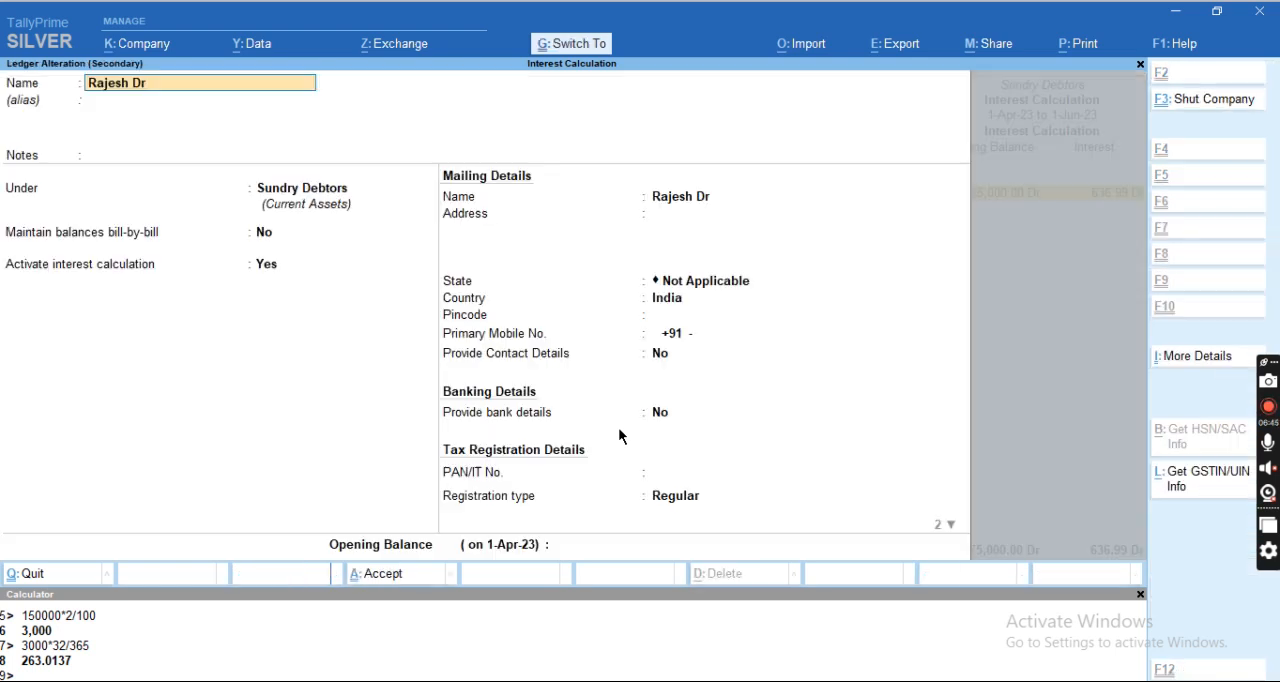
key(Return)
key(Return)
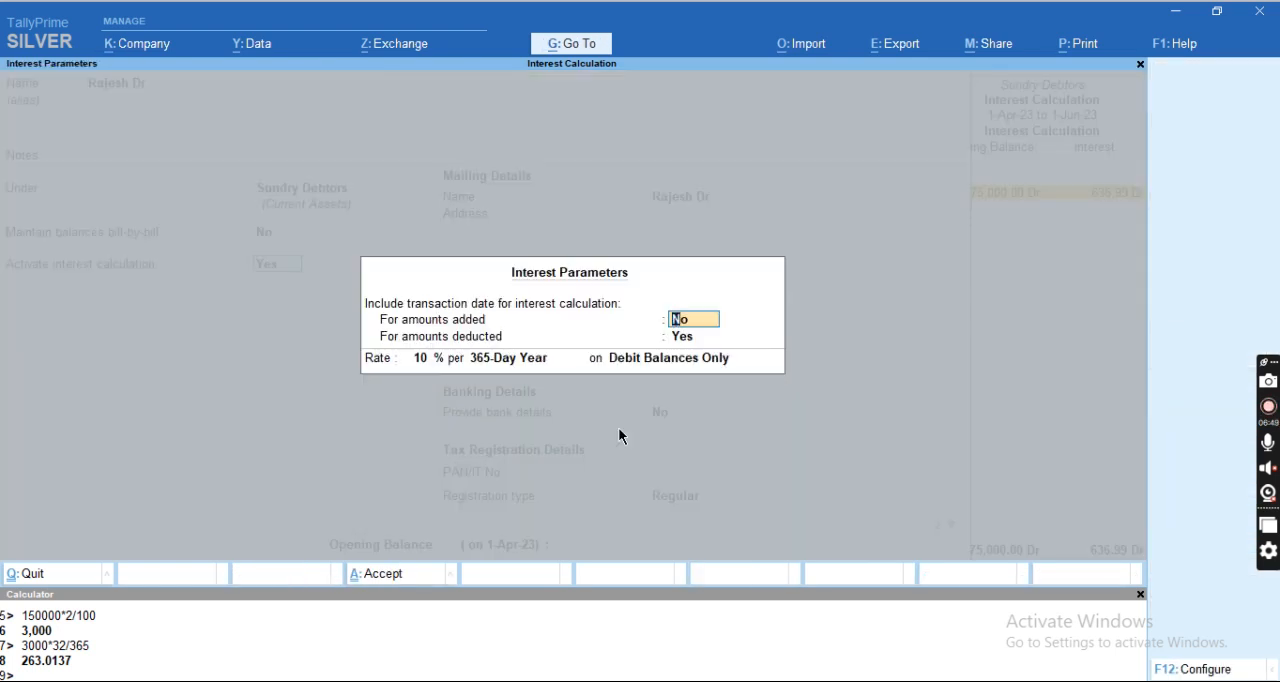
Review the debtor's interest parameters, keeping 10% per 365-Day Year on Debit Balances Only, and save the ledger.
key(Return)
key(Return)
key(Return)
key(Return)
key(Return)
Reopen the debtor's ledger vouchers from the interest calculation and set the period from 1-Apr-23 to 1-Jun-23.
key(Return)
key(Return)
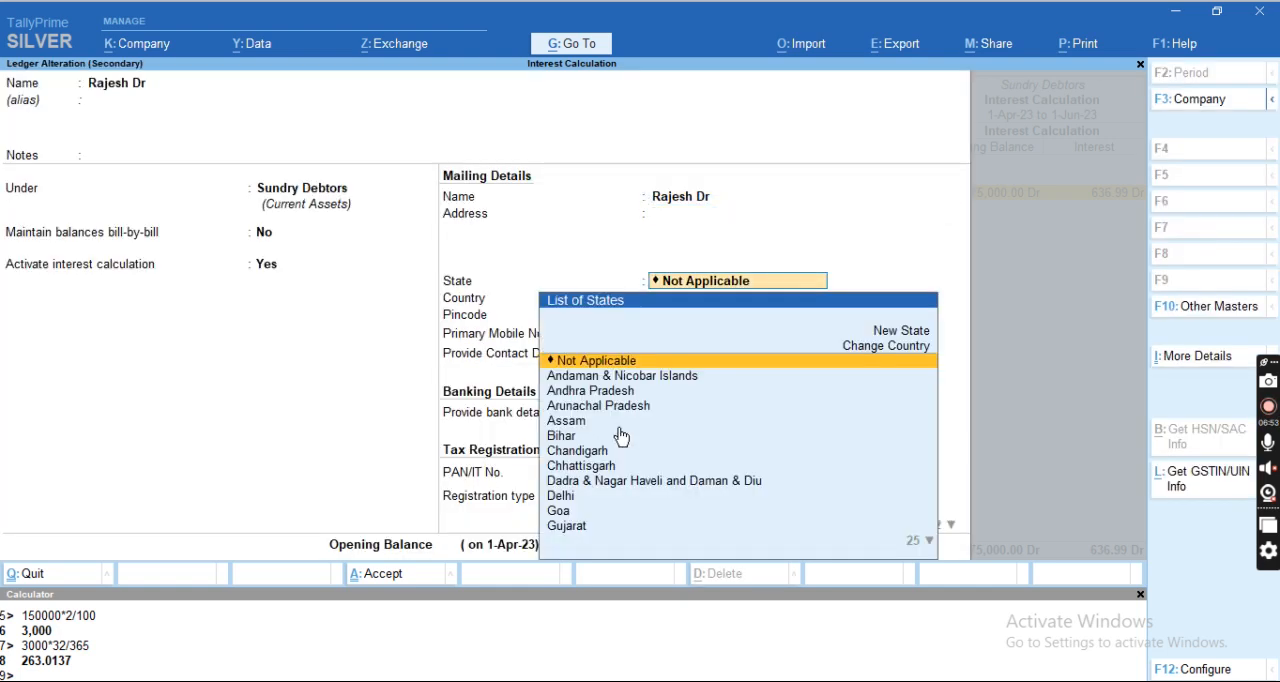
key(ctrl+a)
key(Return)
key(Return)
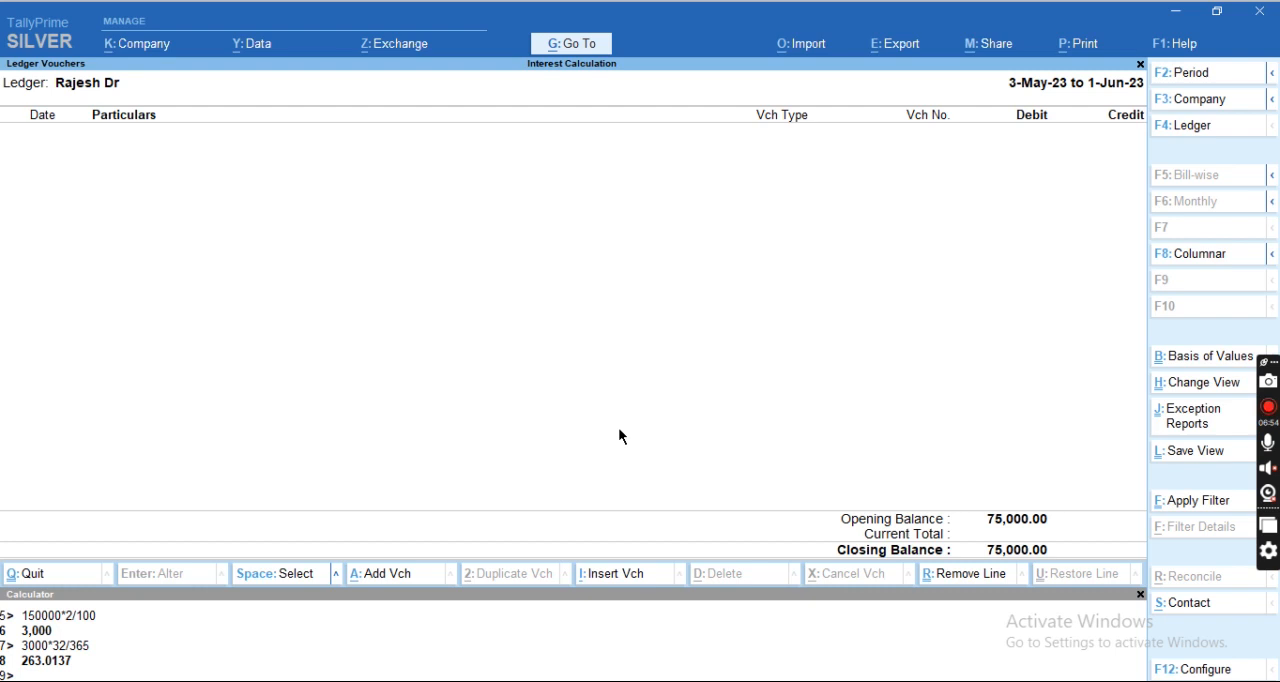
key(F2)
key(BackSpace)
key(Return)
Open the cash payment voucher, check its voucher configuration, and leave both without changes.
key(Return)
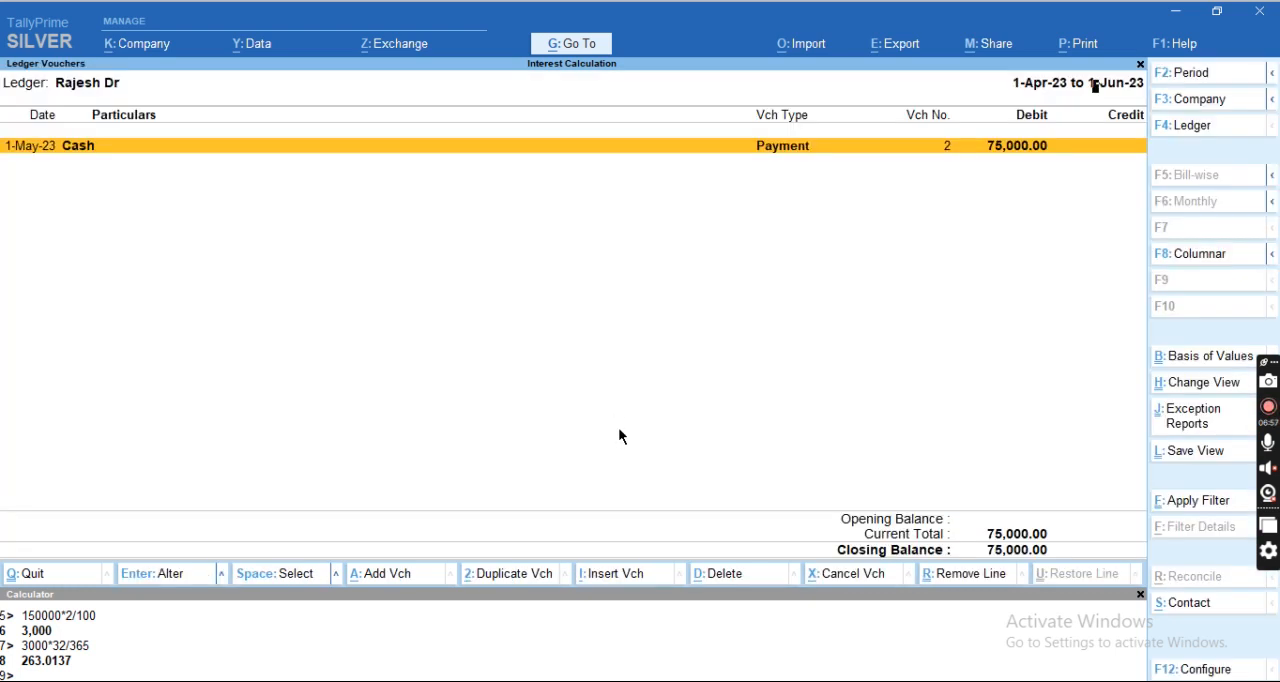
key(Return)
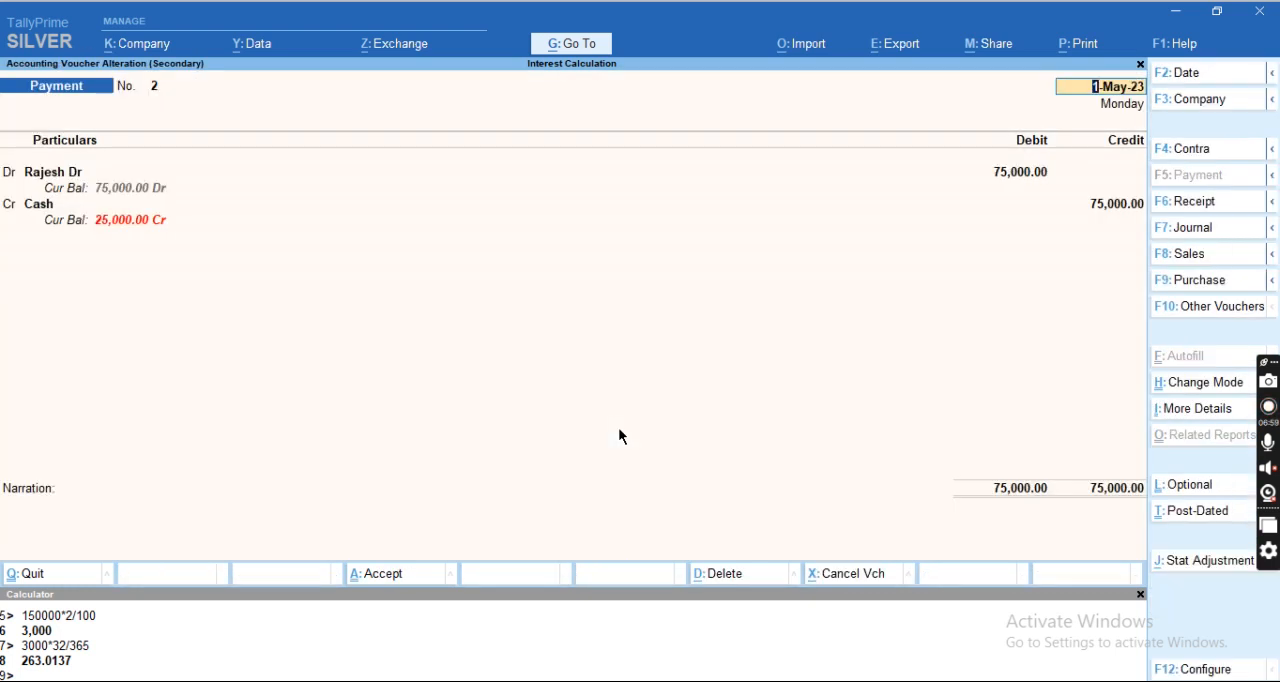
key(F12)
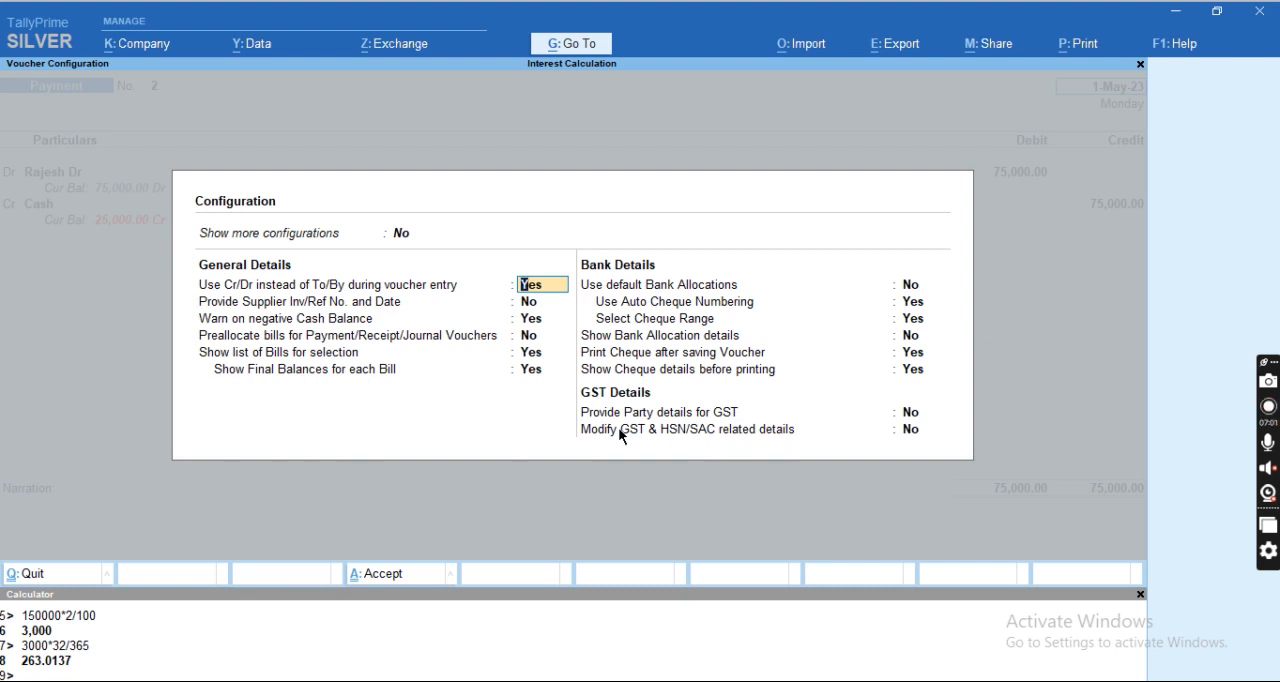
key(Escape)
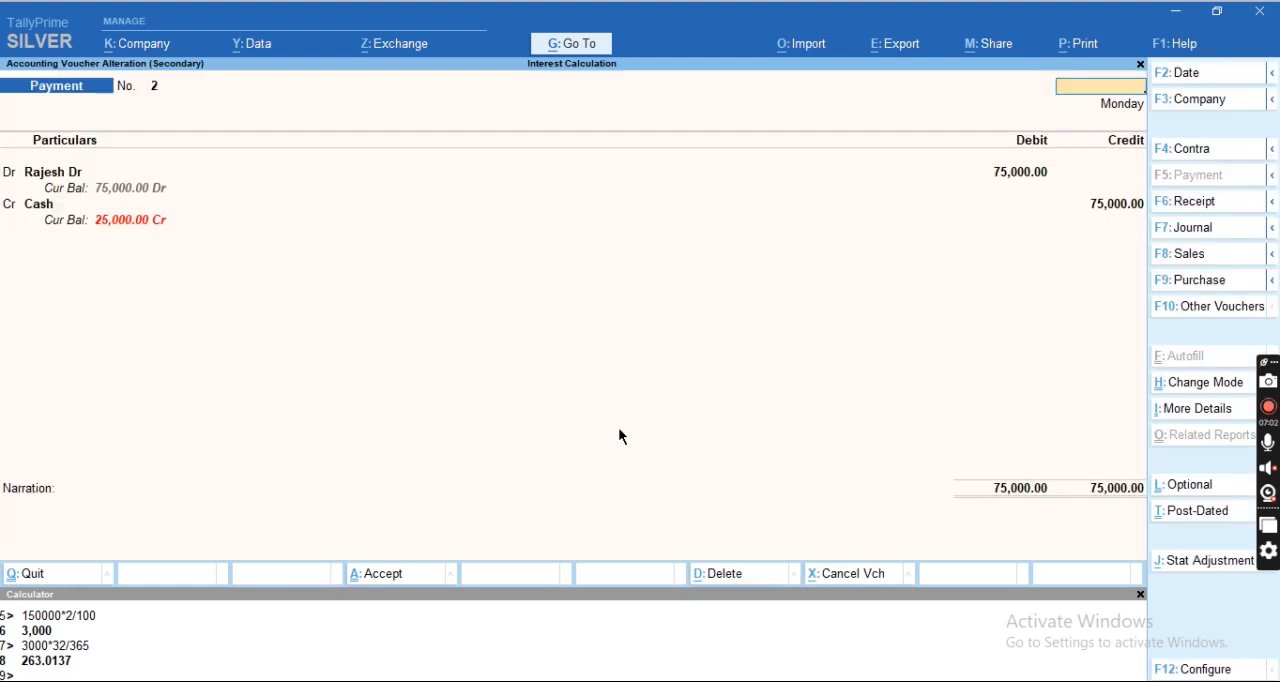
key(Escape)
key(y)
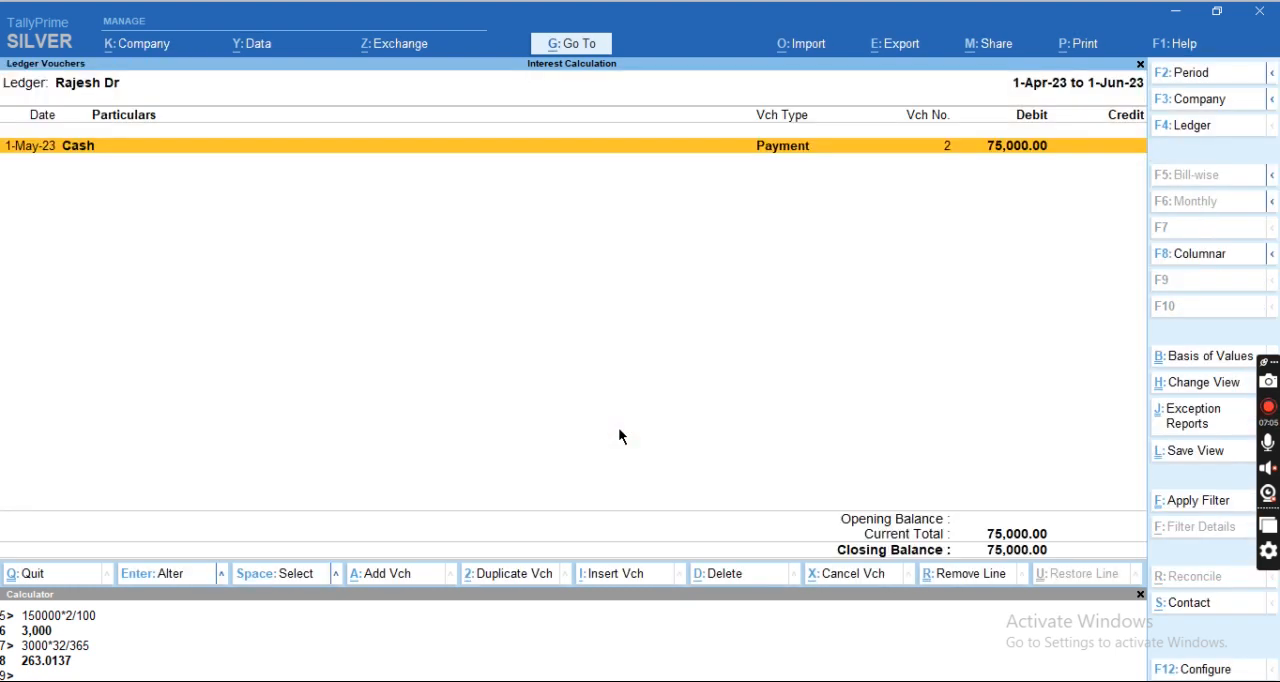
Review the 1-May-23 payment voucher again, accept it unchanged, and return to the debtor's ledger interest calculation.
key(Return)
key(Return)
key(Return)
key(Return)
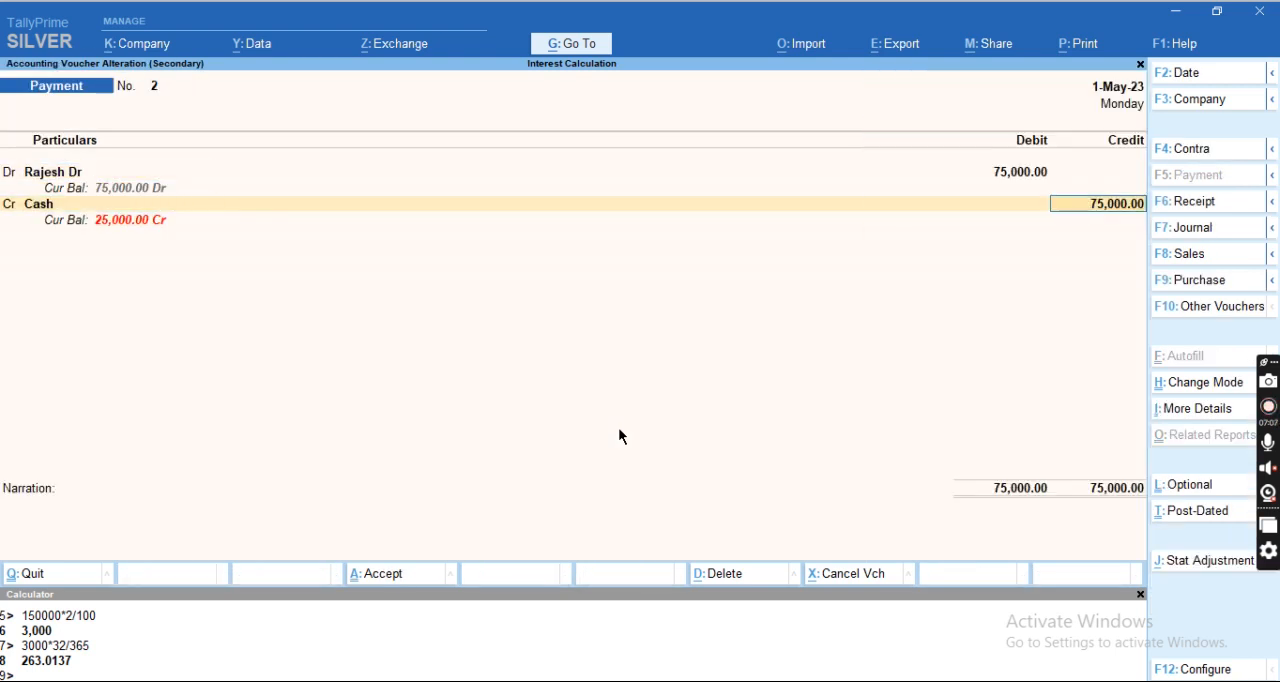
key(Return)
key(Return)
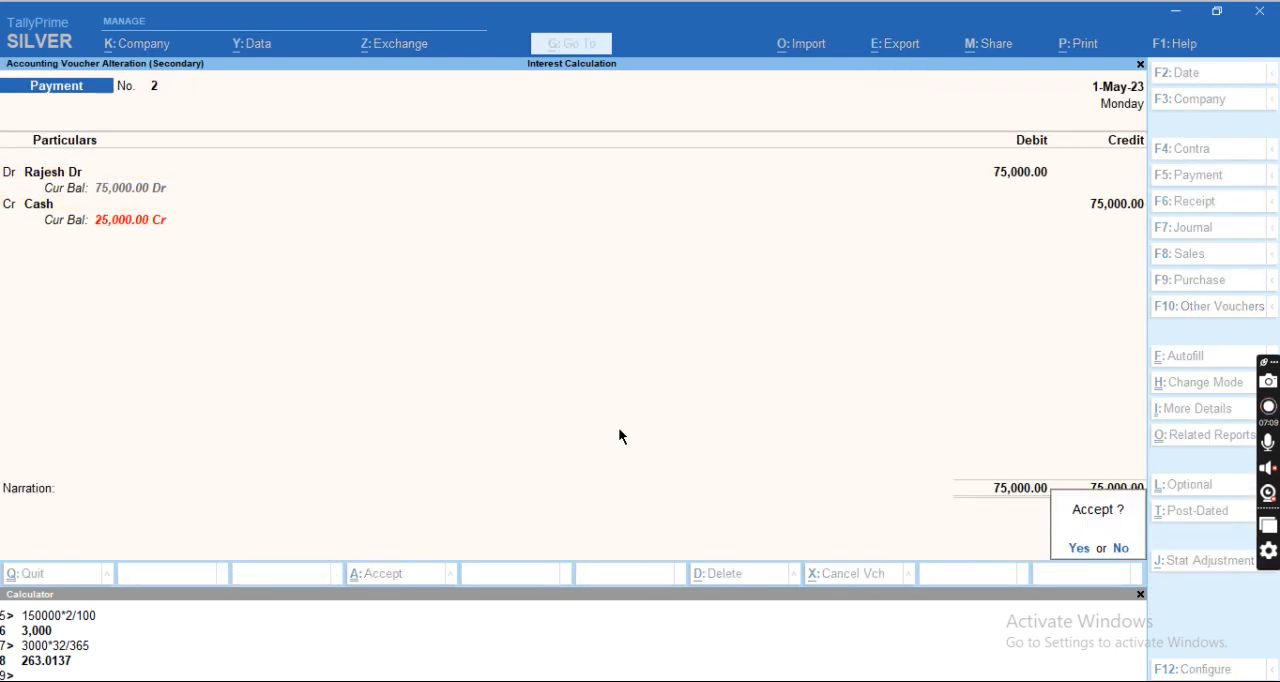
Switch to the Excel sheet and change the interest receivable formula in K5 to =75000*10%/365*31.
key(Return)
key(Escape)
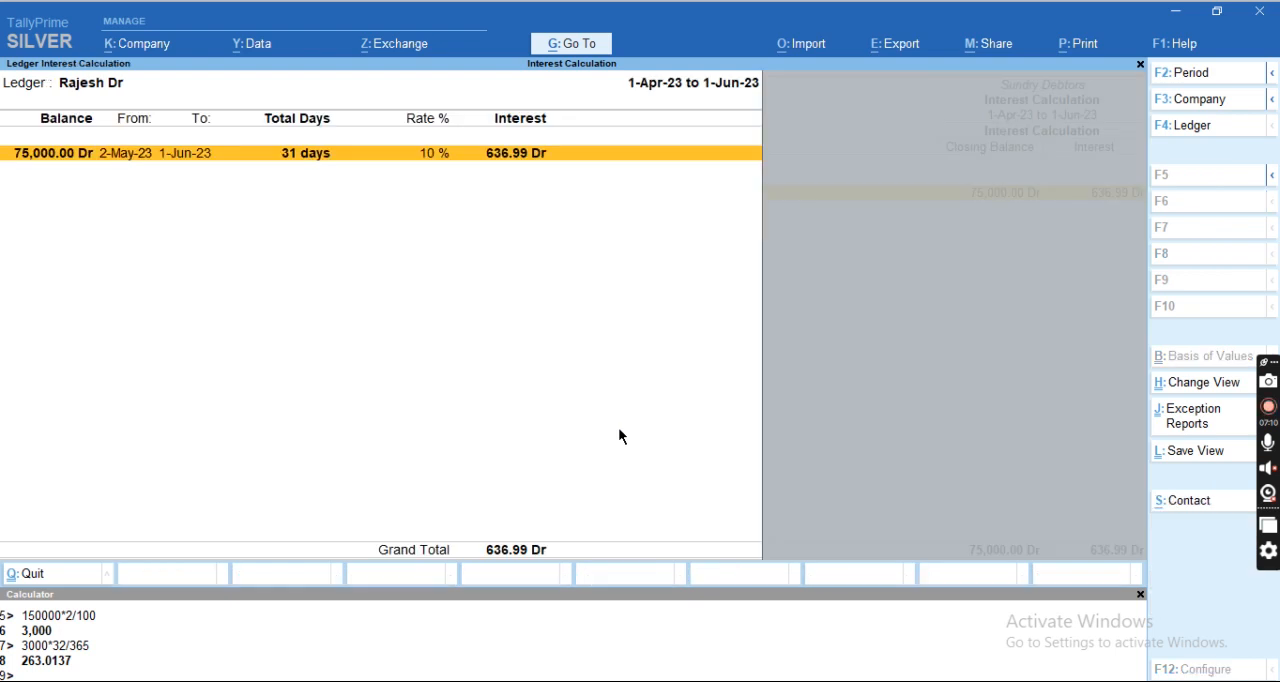
key(Escape)
key(Return)
key(Return)
key(alt+Tab)
key(F2)
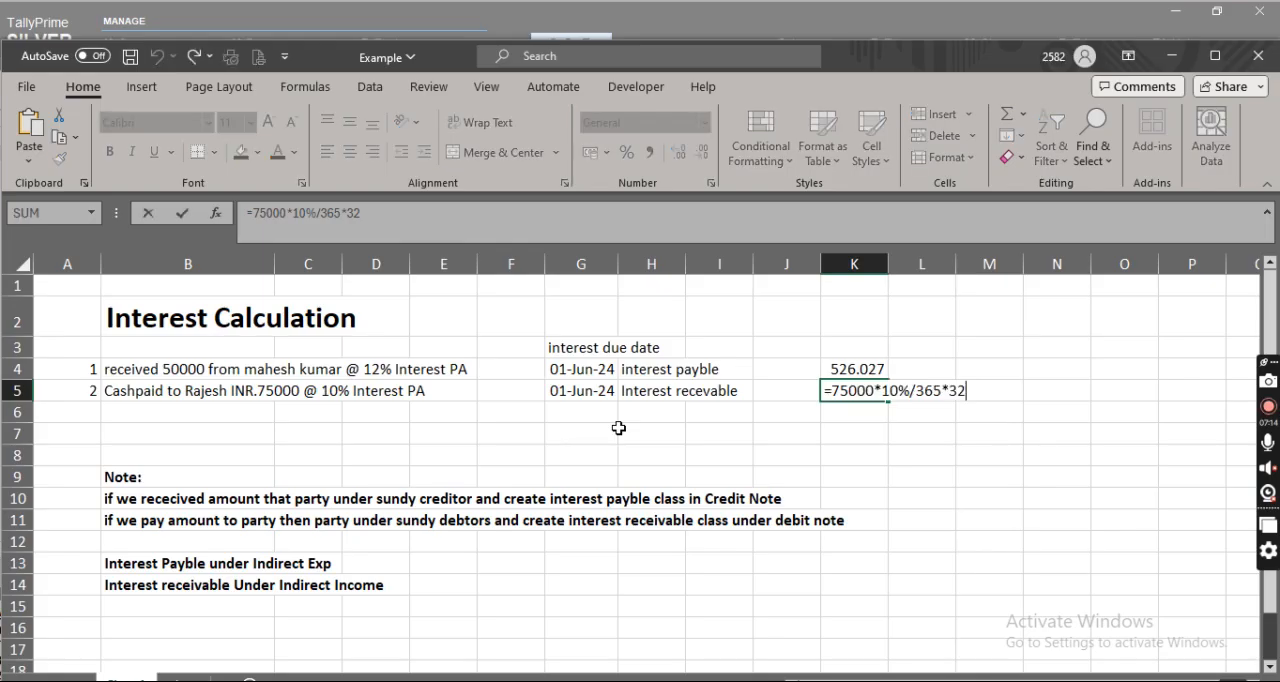
key(BackSpace)
text(1)
key(Return)
key(Up)
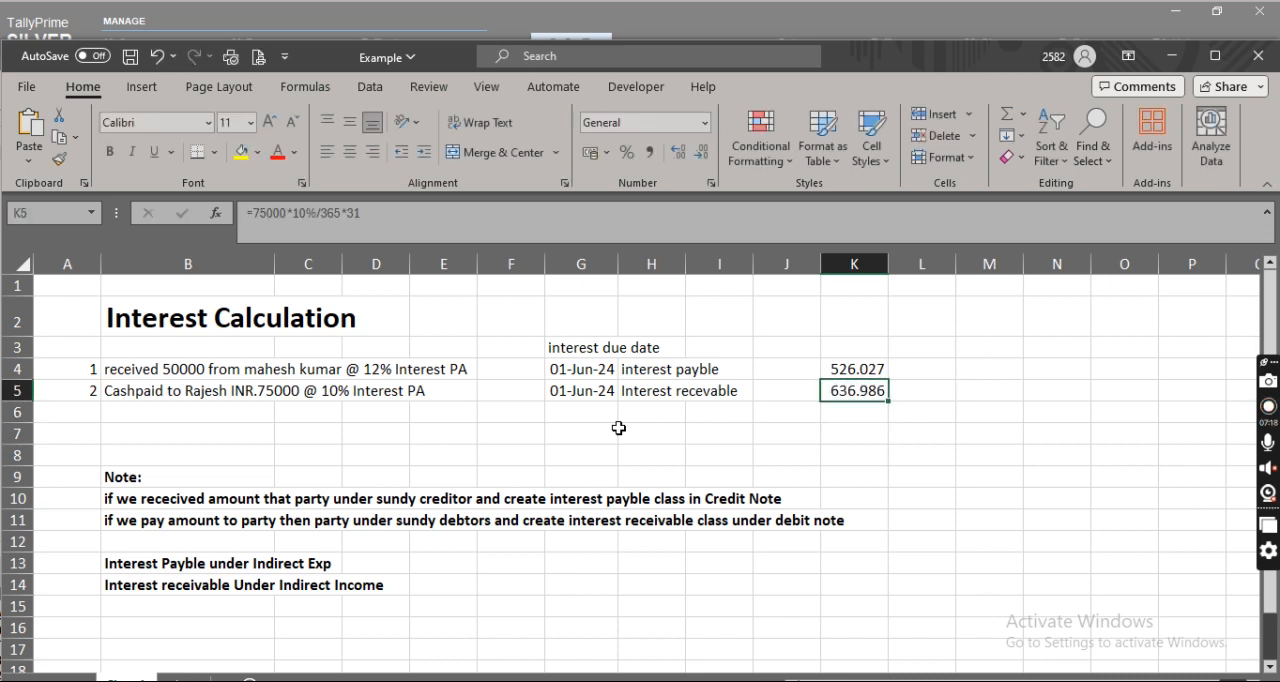
Compare the Excel interest amounts with TallyPrime, close the interest reports, and return to the Gateway of Tally.
key(alt+Tab)
key(alt+Tab)
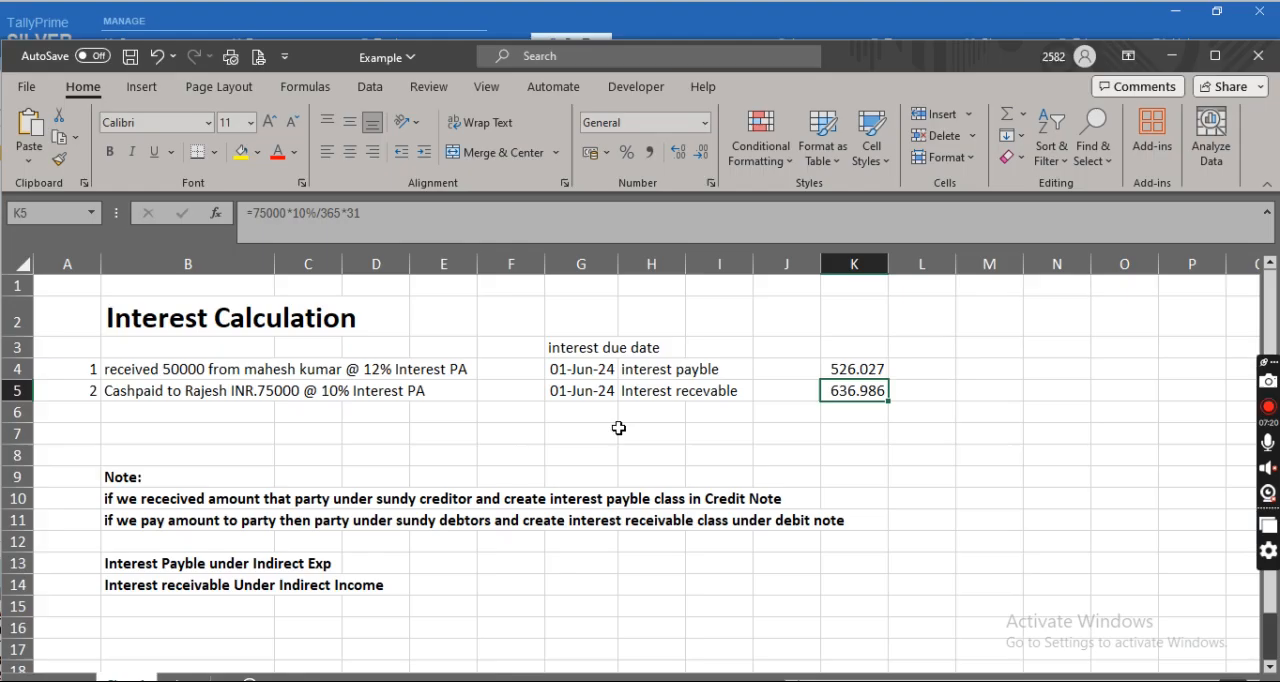
key(alt+Tab)
key(Escape)
key(Escape)
key(Escape)
key(Escape)
key(Escape)
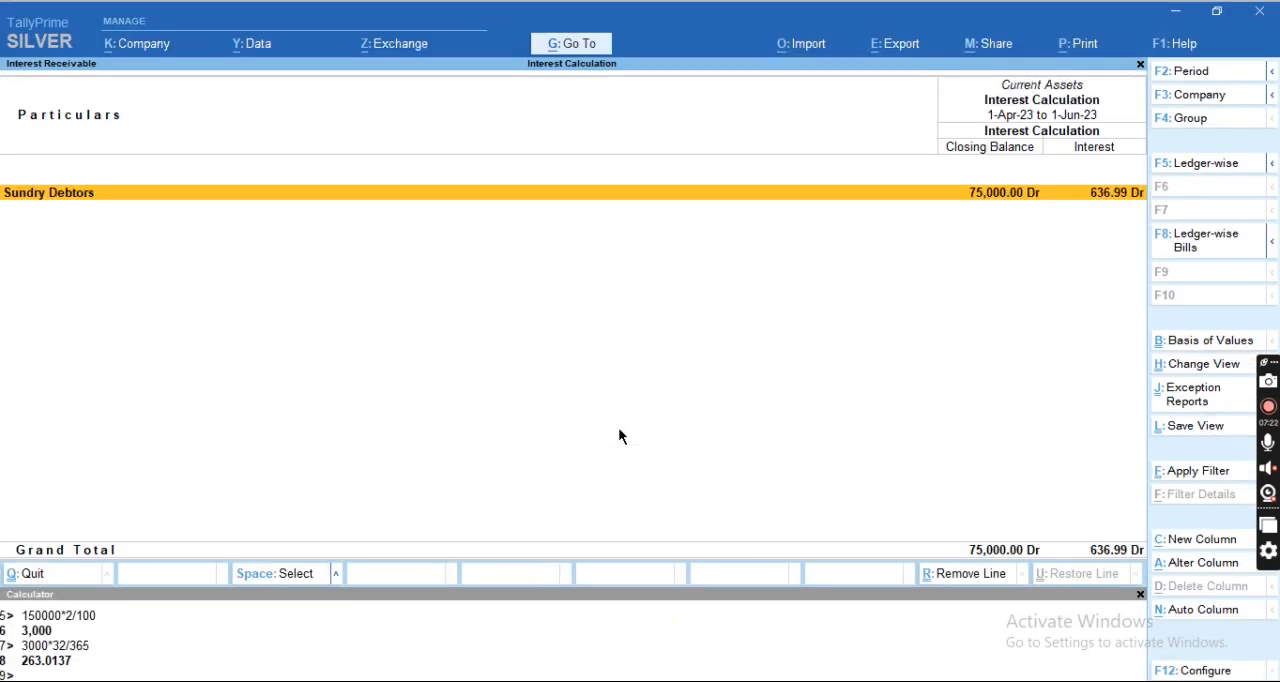
key(Escape)
key(Escape)
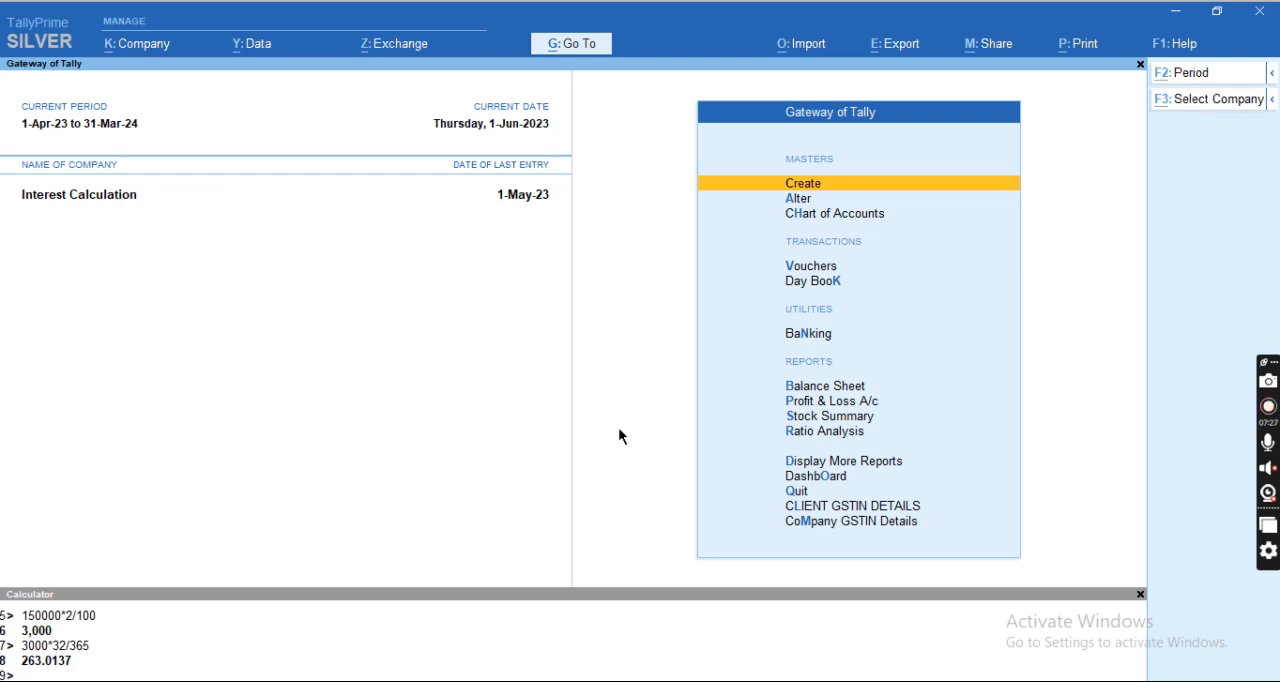
key(alt+Tab)
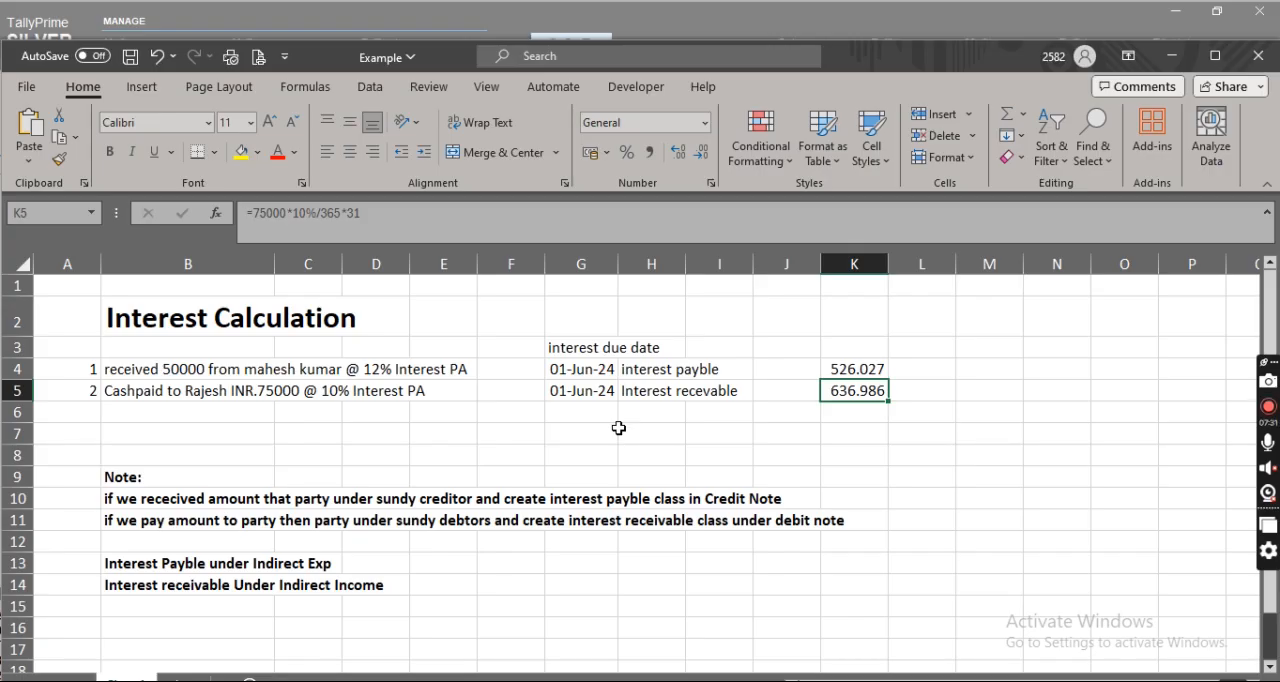
key(alt+Tab)
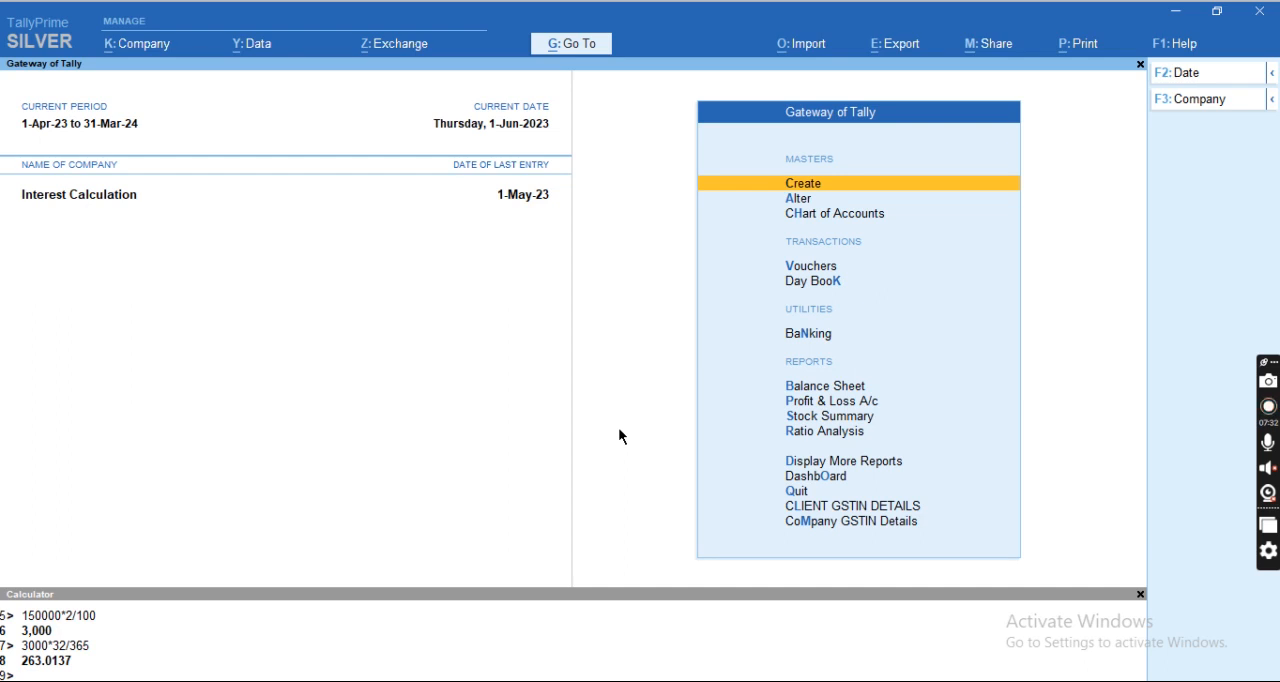
Start creating a new voucher type named Interest Payble.
key(Return)
key(Down)
key(Down)
key(Down)
key(Return)
text(Interest Pa)
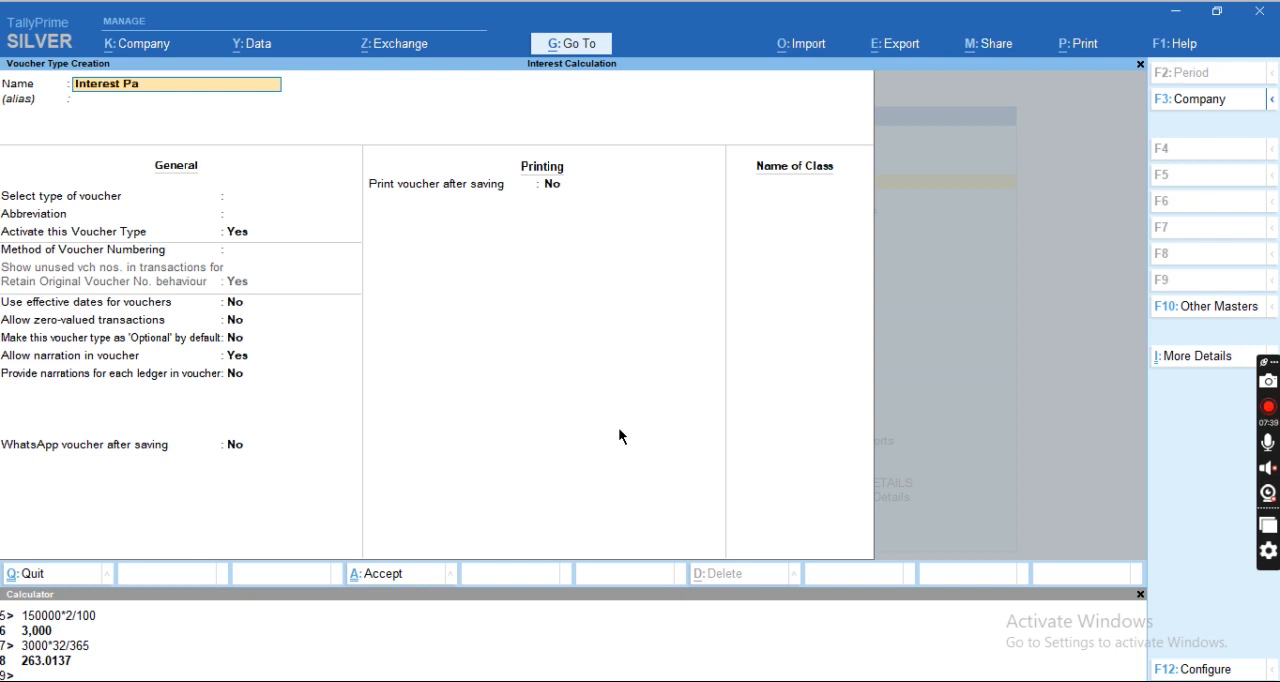
text(yble)
key(Return)
key(Return)
Switch to the Excel sheet, review the interest payable entry in row 4, and return to TallyPrime.
key(alt+Tab)
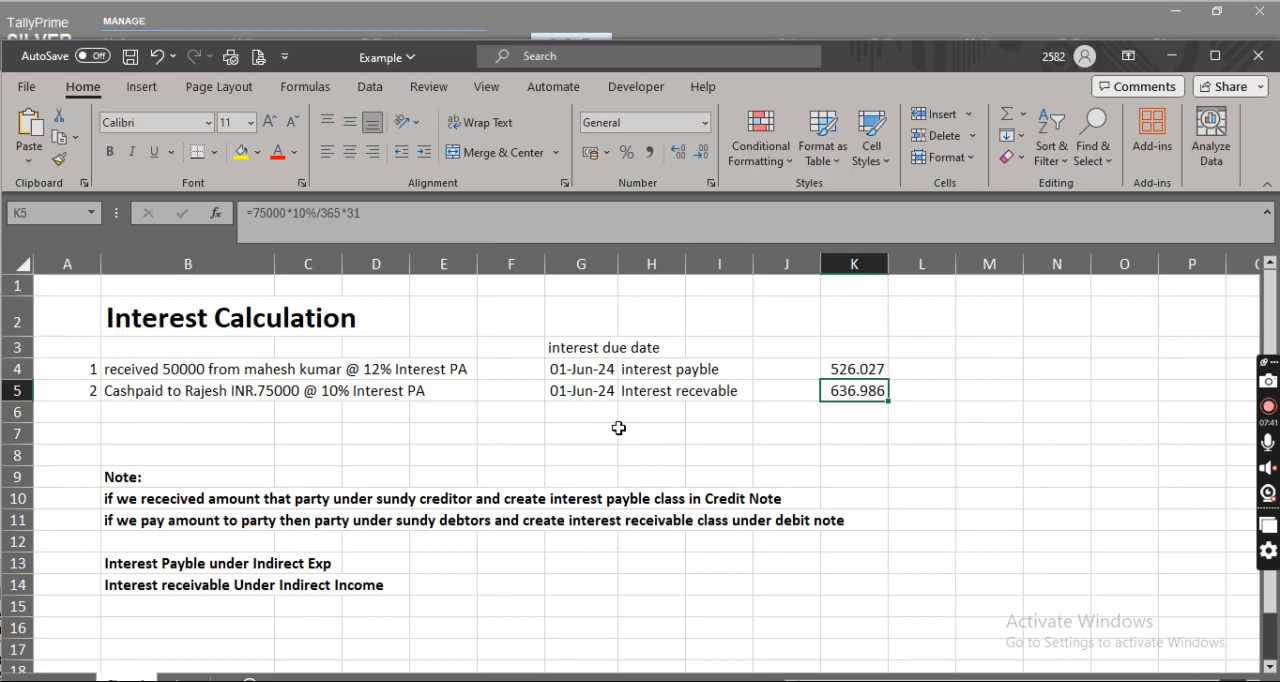
key(Left)
key(Up)
key(Left)
key(Left)
key(Left)
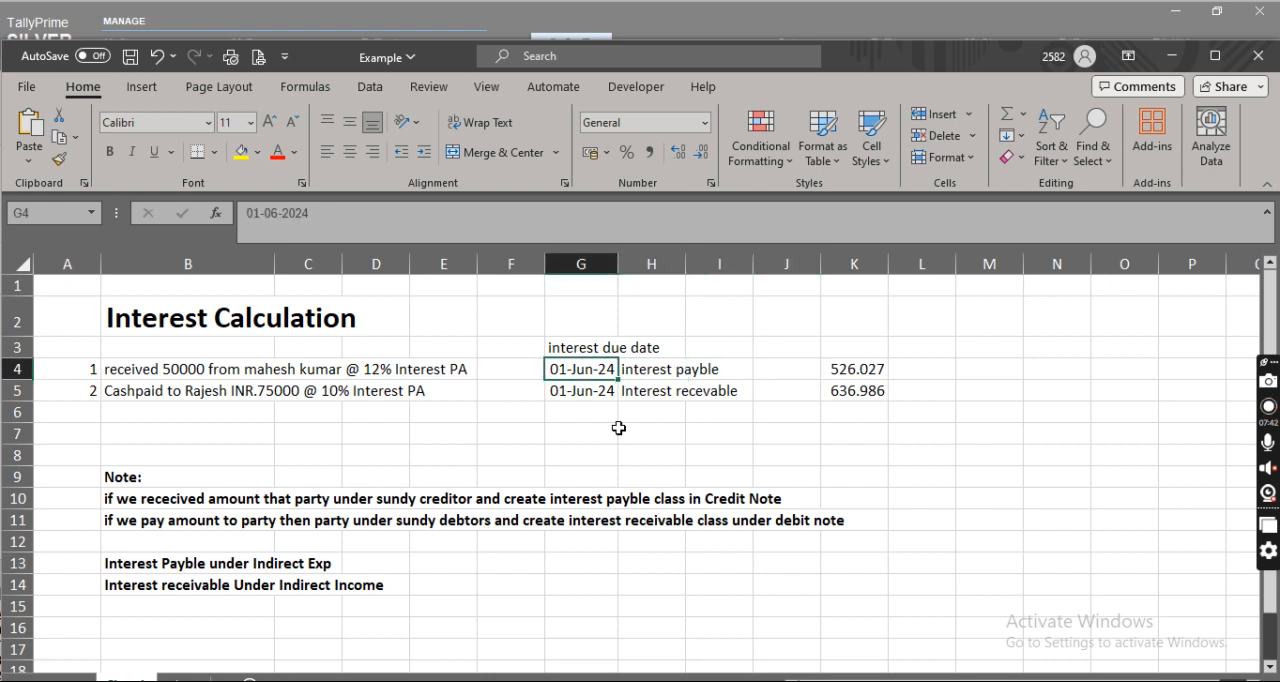
key(shift+space)
key(ctrl+c)
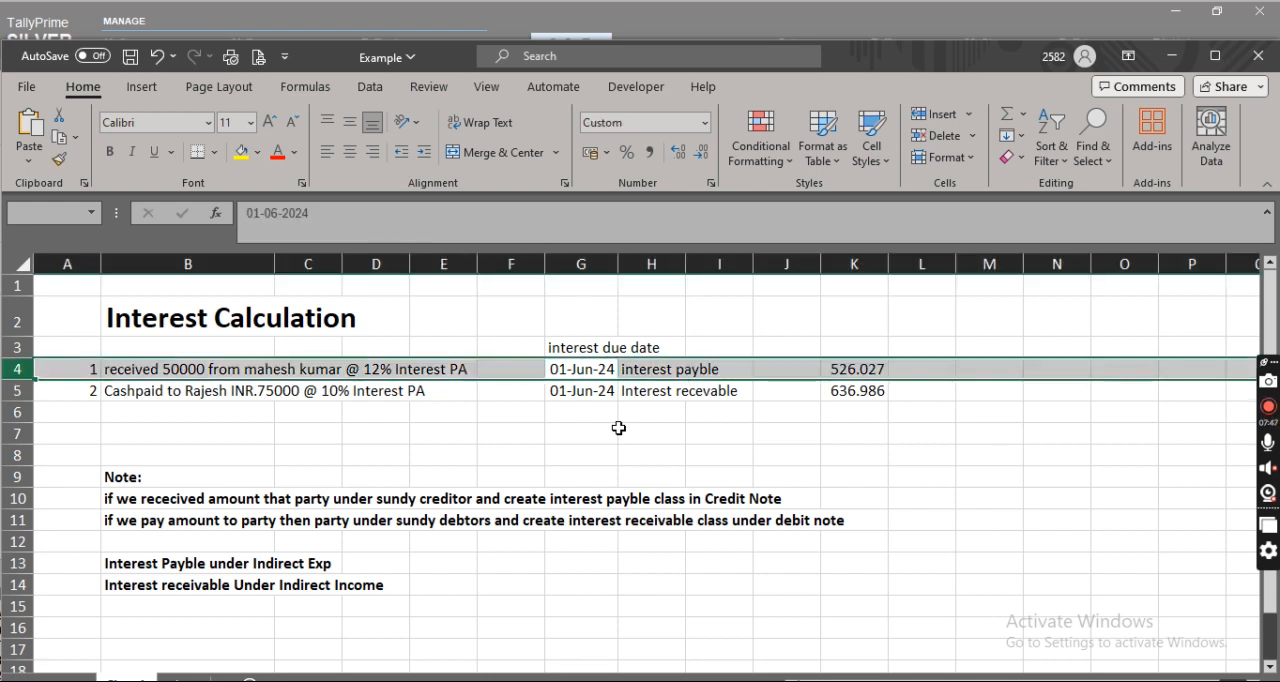
key(alt+Tab)
Base the Interest Payble voucher type on Credit Note and keep the default numbering, general and printing options.
text(Cr)
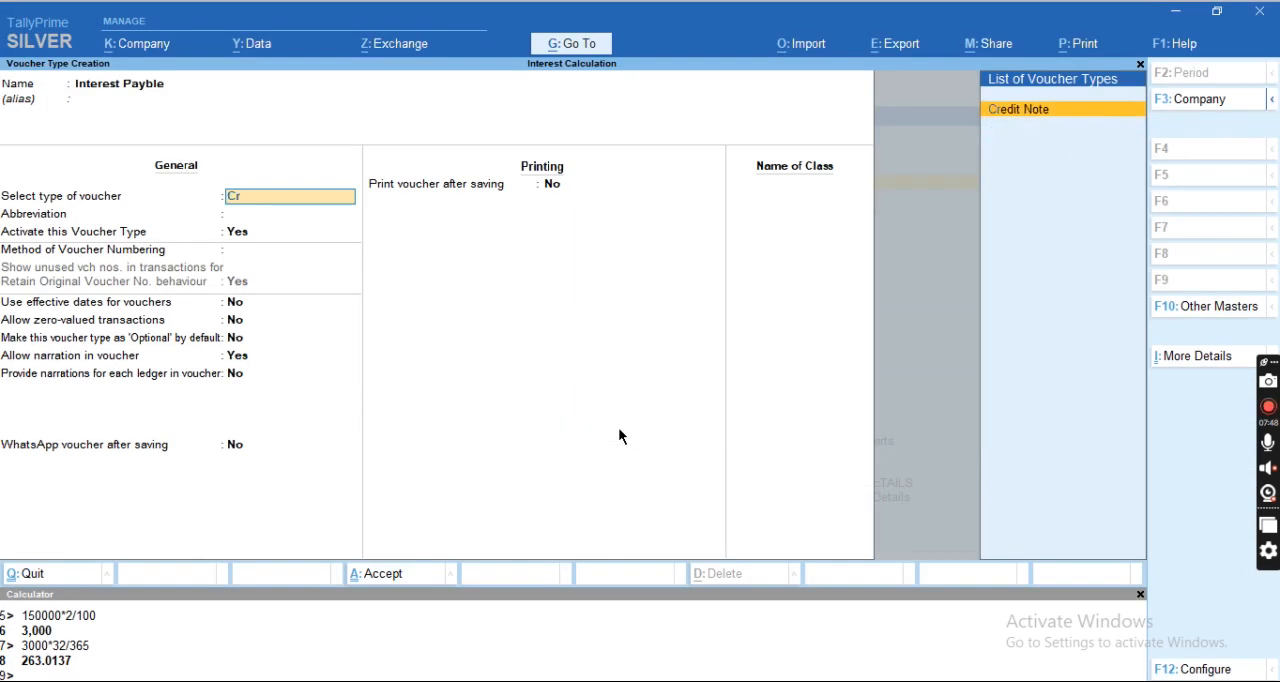
text(e)
key(Return)
key(Return)
key(Return)
key(Return)
key(Return)
key(Return)
key(Return)
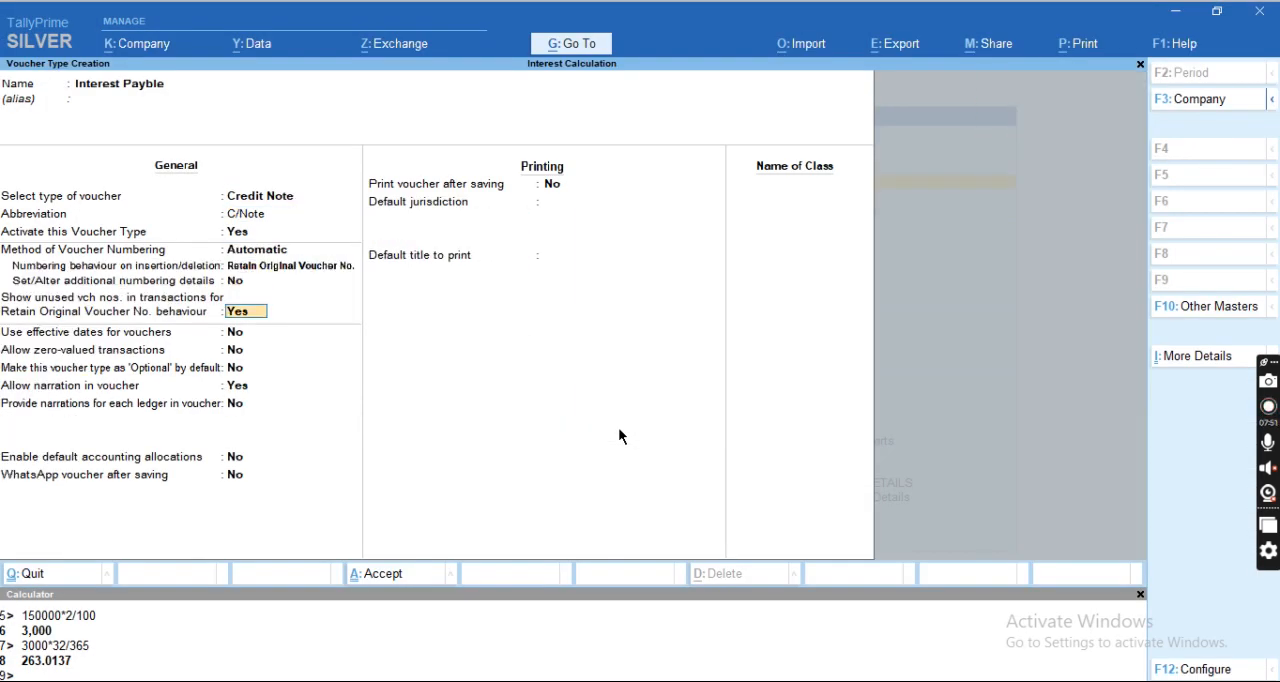
key(Return)
key(Return)
key(Return)
key(Return)
key(Return)
key(Return)
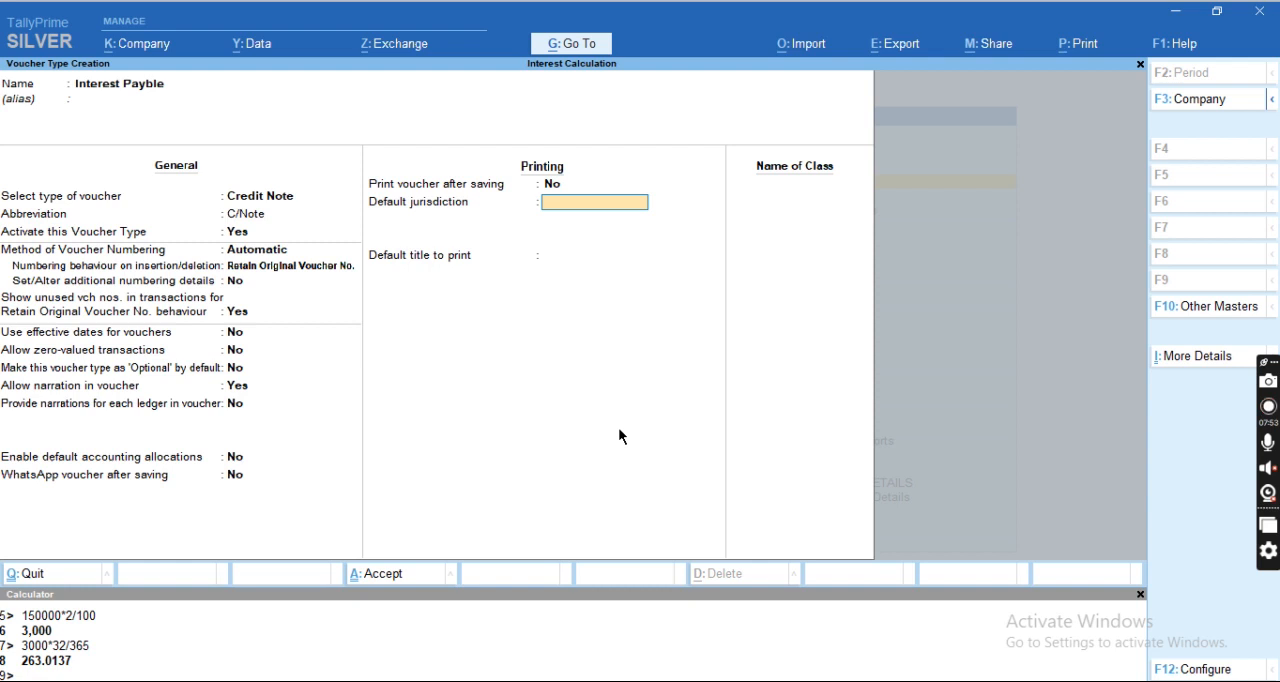
key(Return)
Add the class Simple Int, enable it for interest accounting without compound interest, and save the Interest Payble voucher type.
text(Simple)
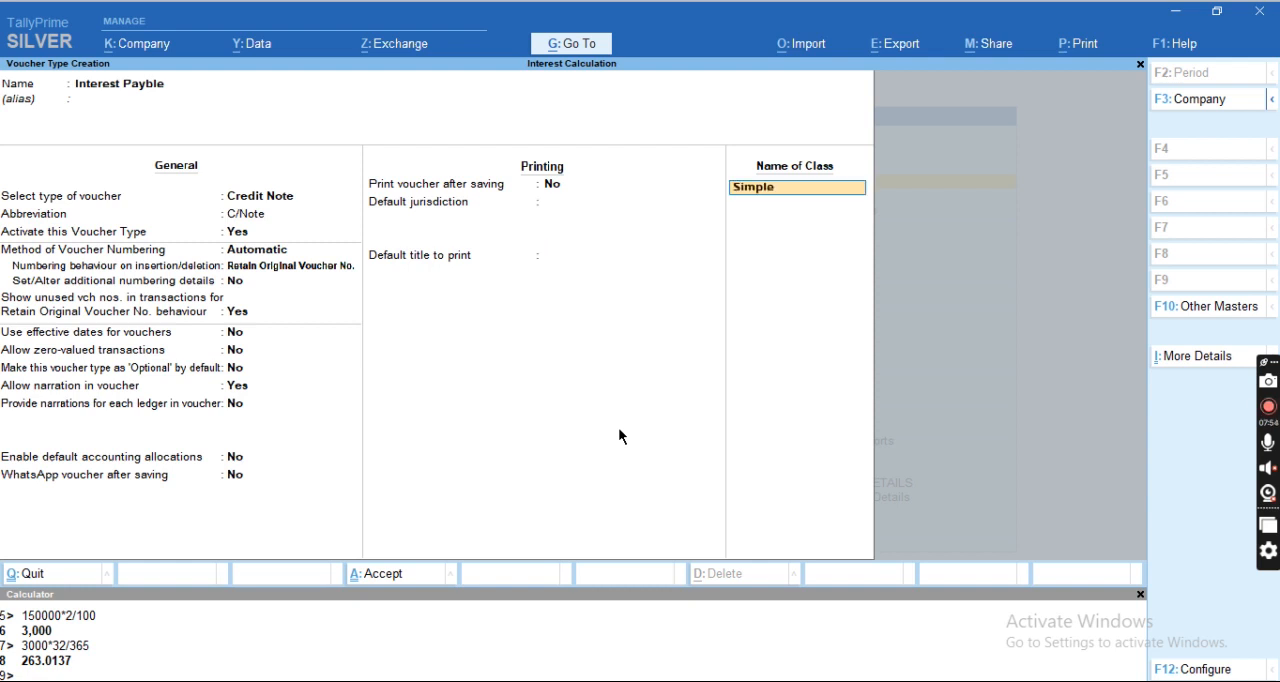
text( Int)
key(Return)
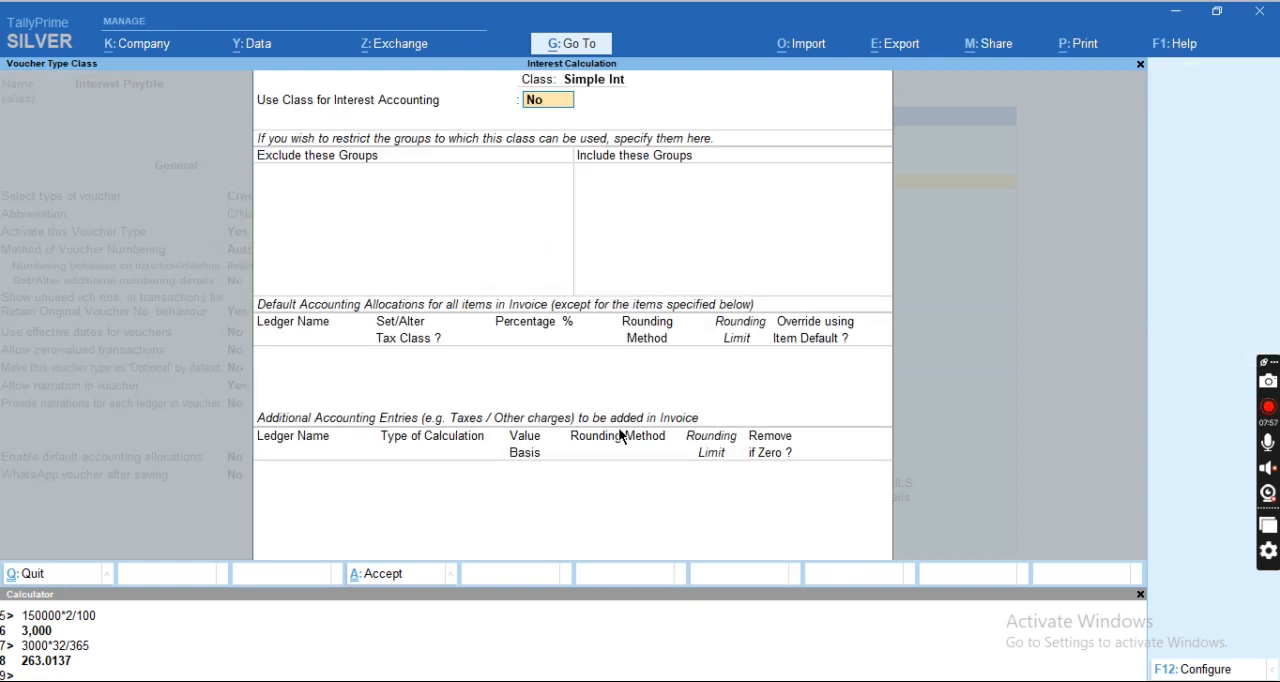
key(y)
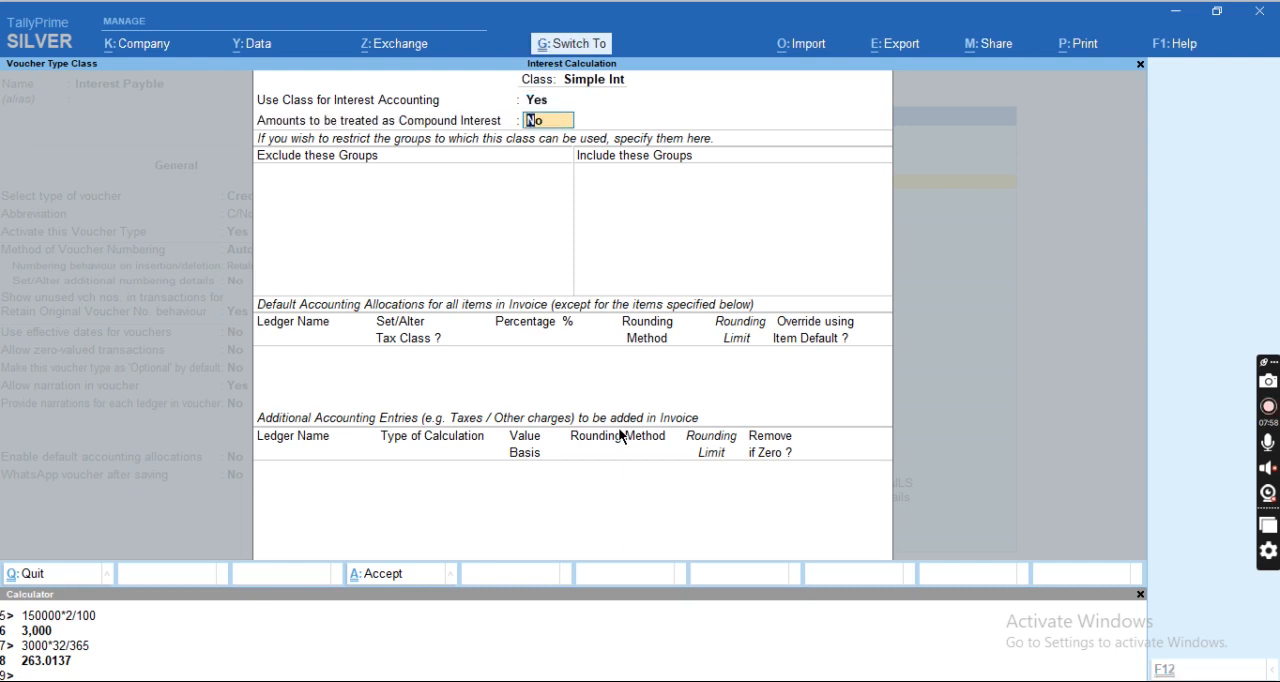
key(ctrl+a)
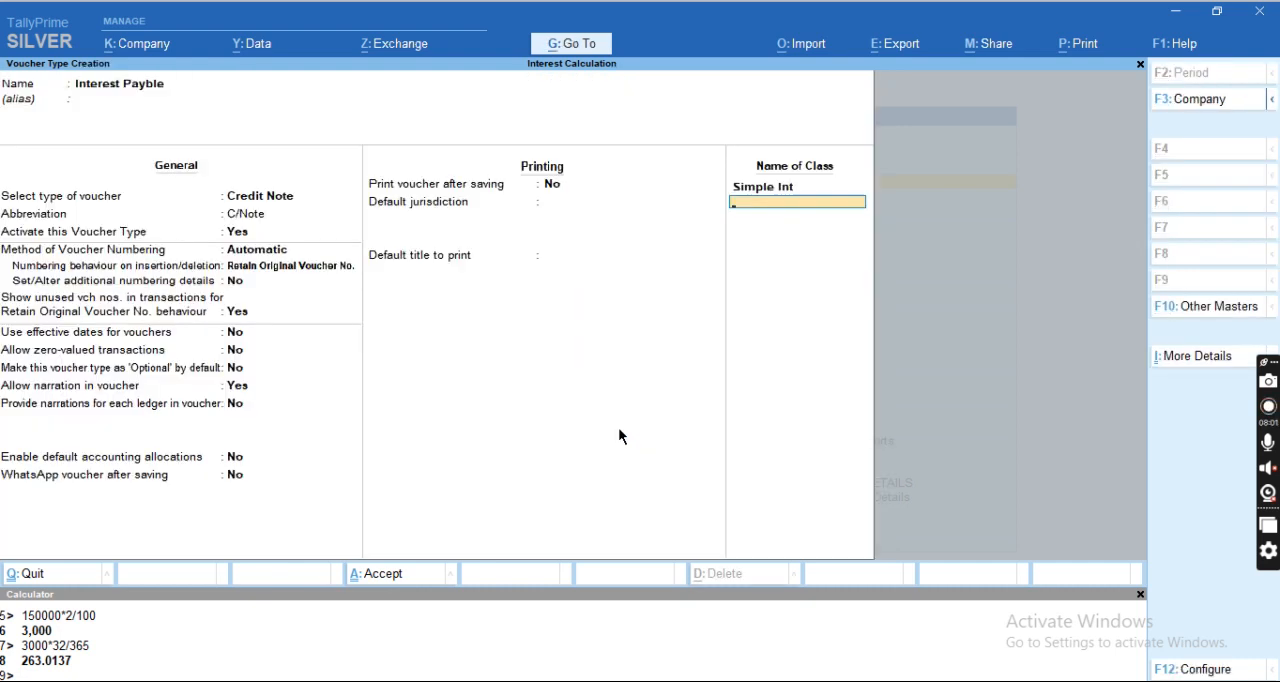
key(Return)
Create a voucher type named Interest Receivable based on Debit Note, keeping the default general and printing options.
text(yInterest)
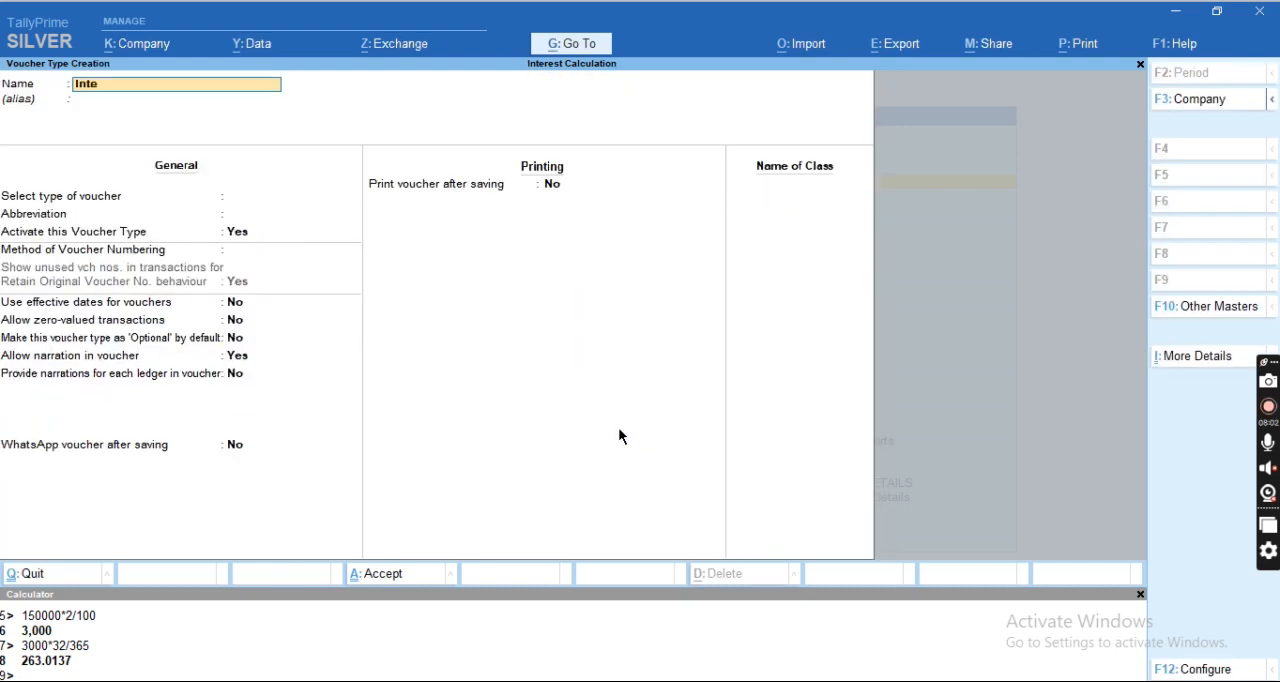
text( Receivable)
key(Return)
text(deb)
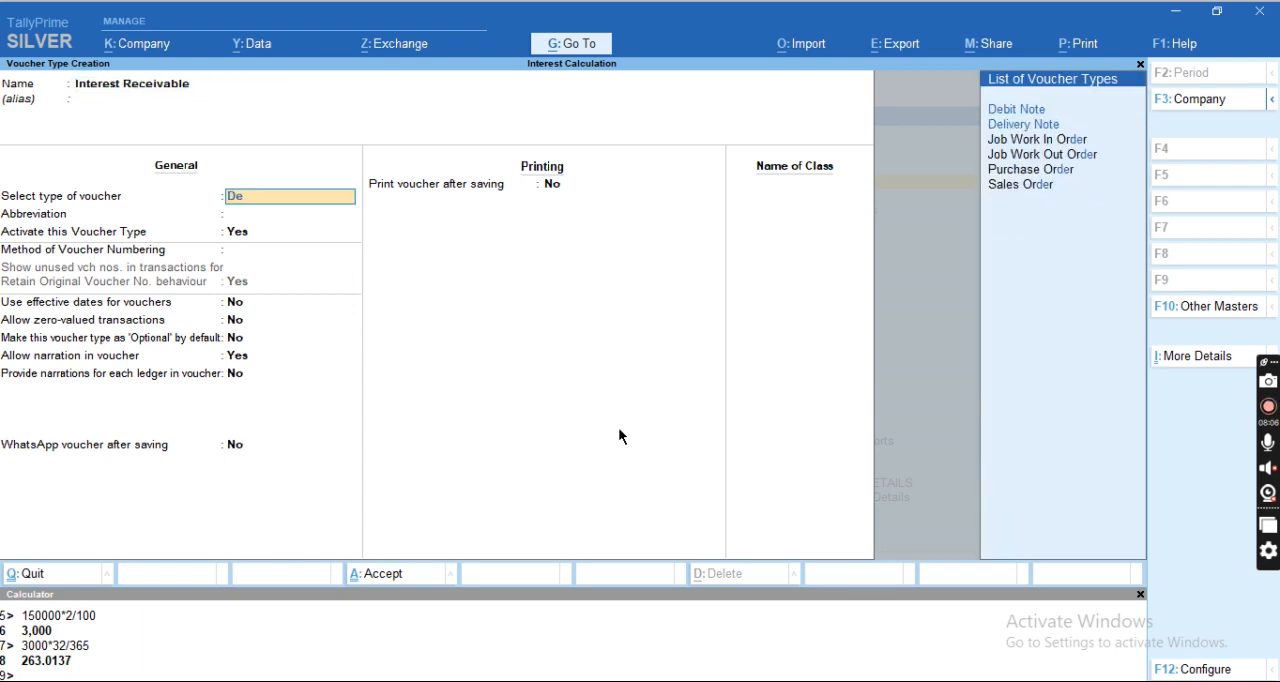
key(Return)
key(Return)
key(Return)
key(Return)
key(Return)
key(Return)
key(Return)
key(Return)
key(Return)
key(Return)
key(Return)
key(Return)
key(Return)
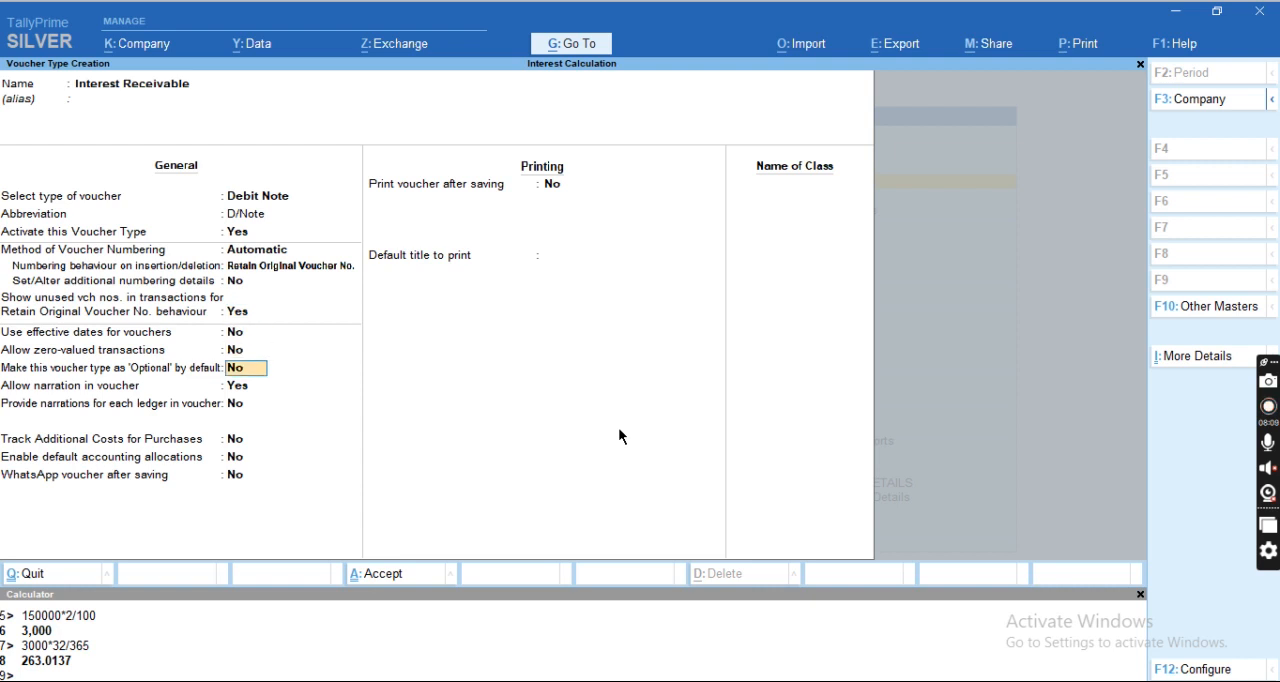
key(Return)
key(Return)
key(Return)
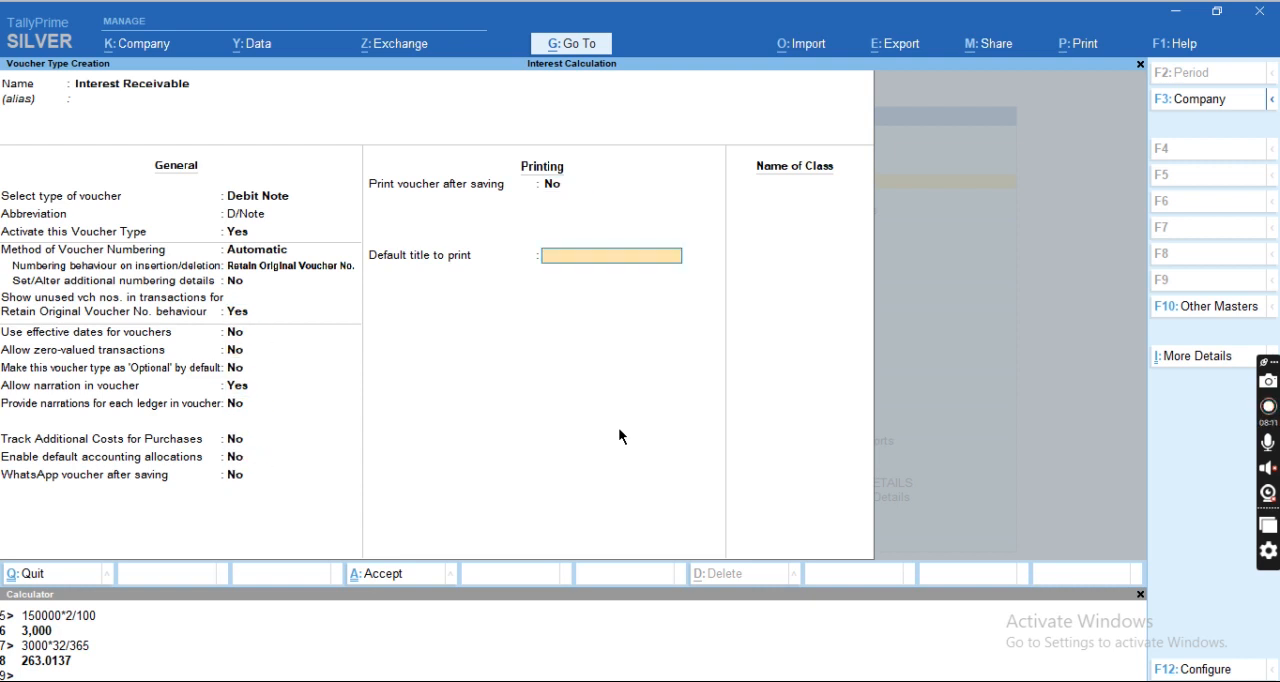
Add the class Simplet Int enabled for interest accounting, save the Interest Receivable voucher type, and return to the Gateway of Tally.
text(Simple Int)
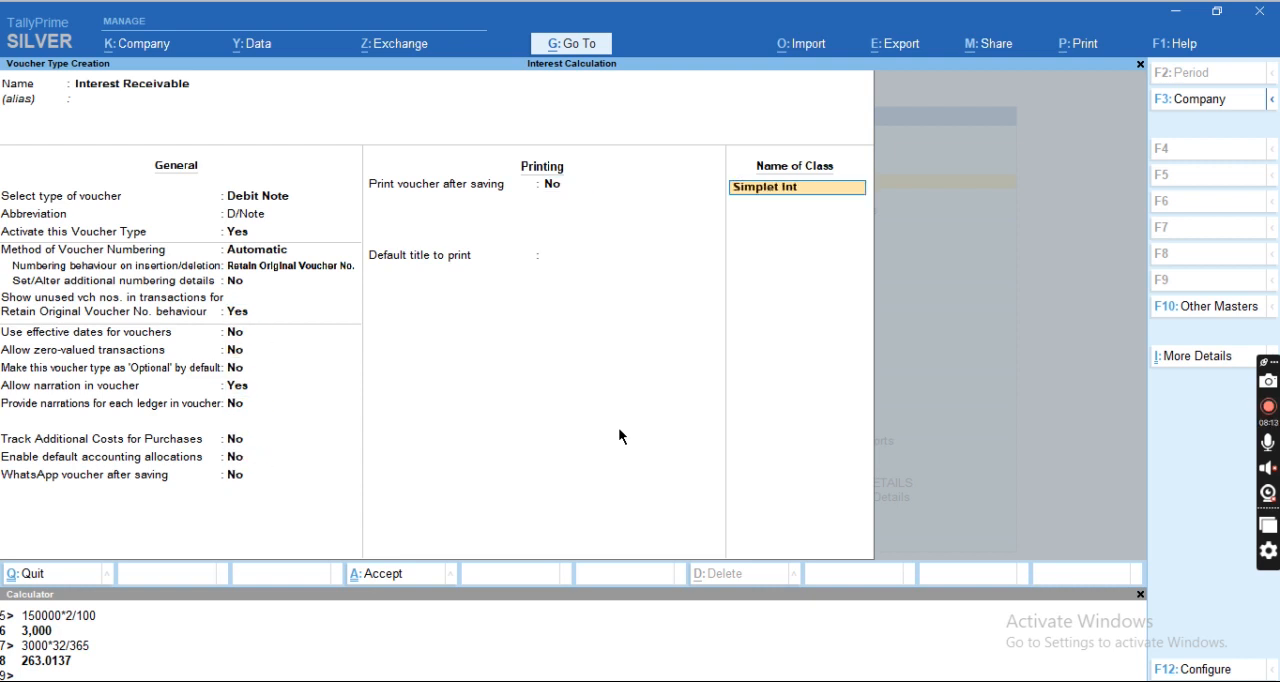
key(Return)
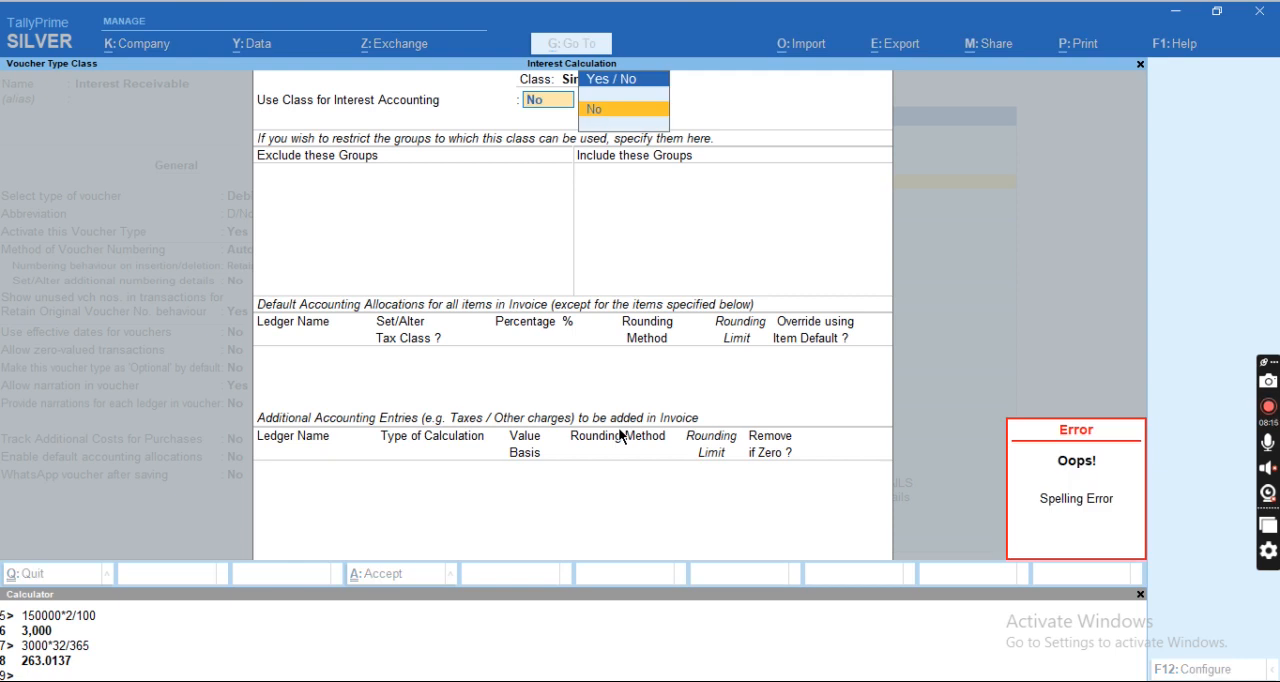
text(y)
key(Return)
key(Return)
key(Return)
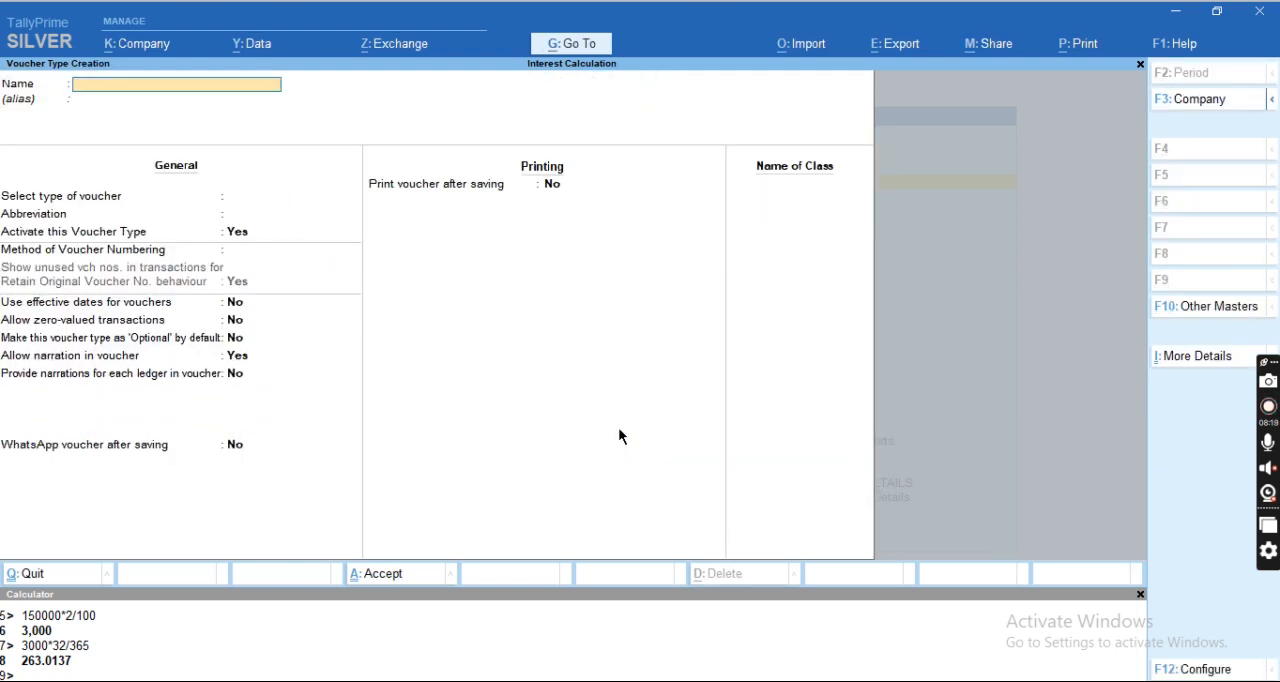
key(Escape)
key(y)
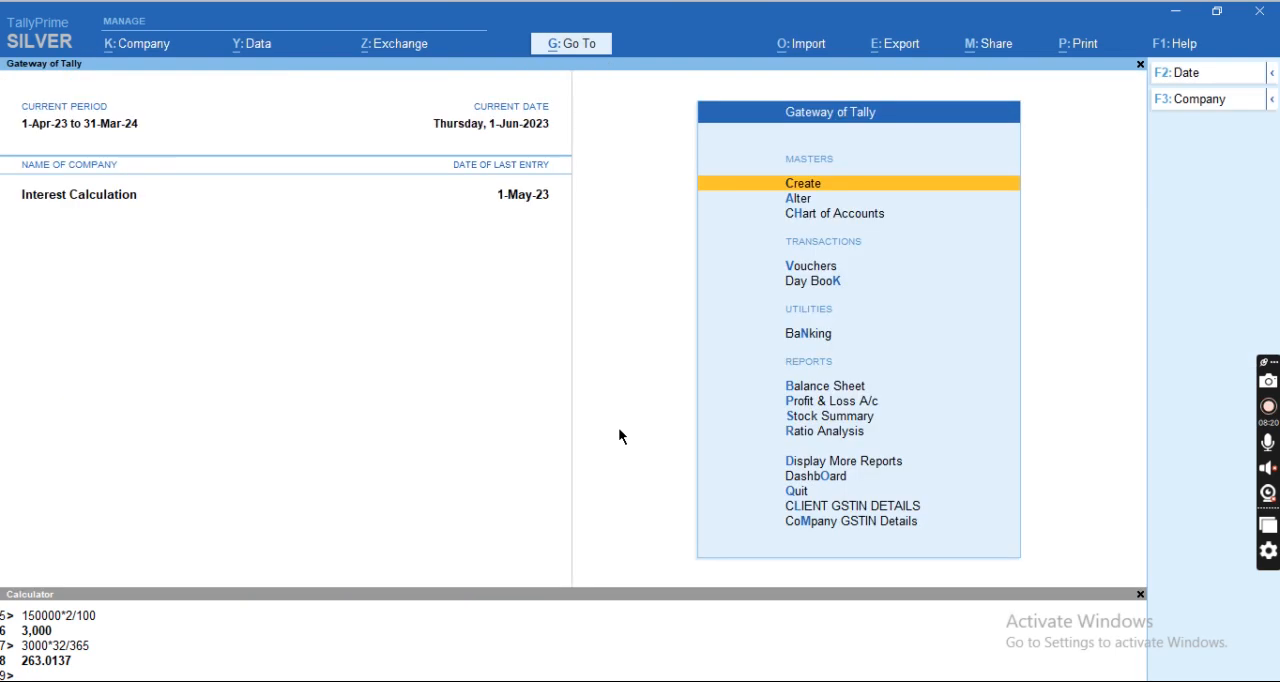
Set the current date to 1.6.23 and open a new Interest Payble voucher with the class Simple Int.
key(F2)
text(1.6.23)
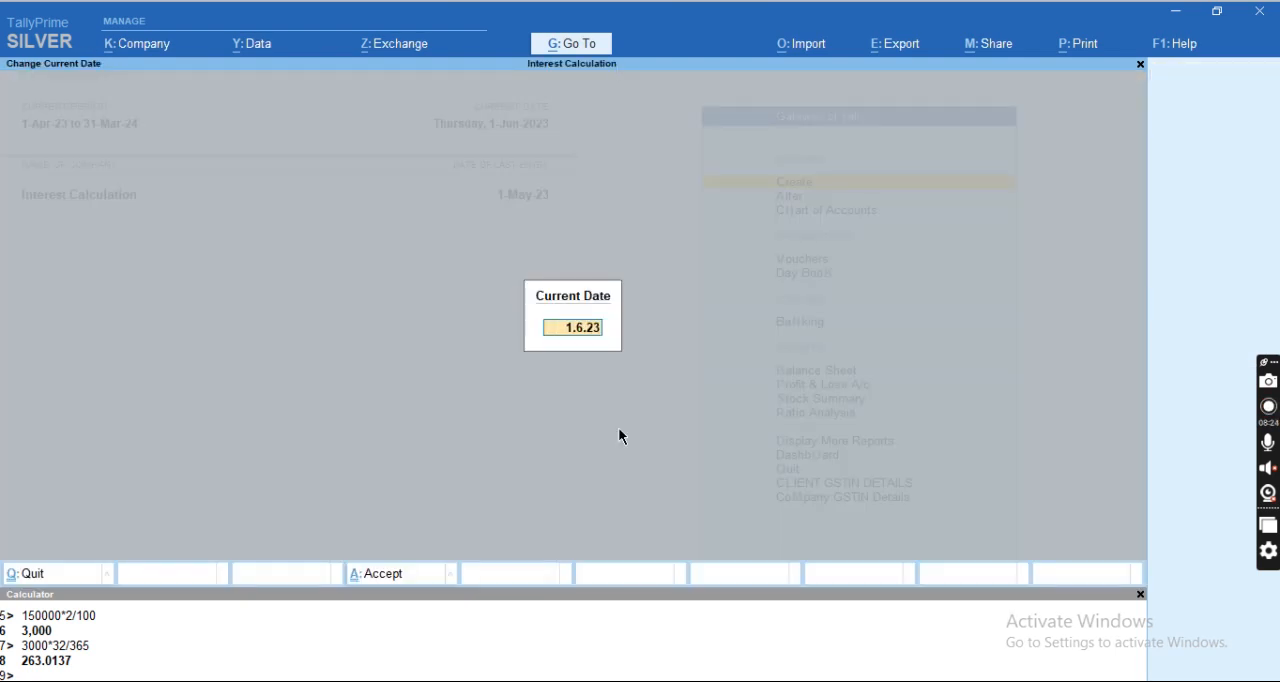
key(Return)
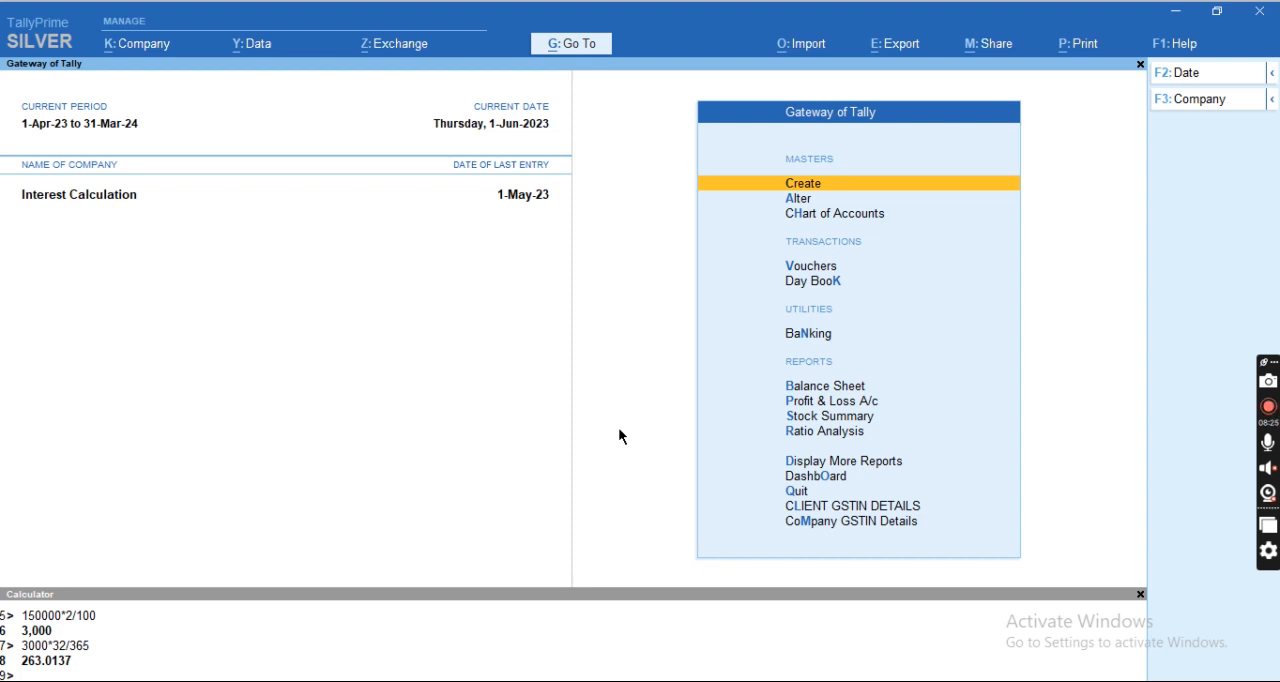
key(v)
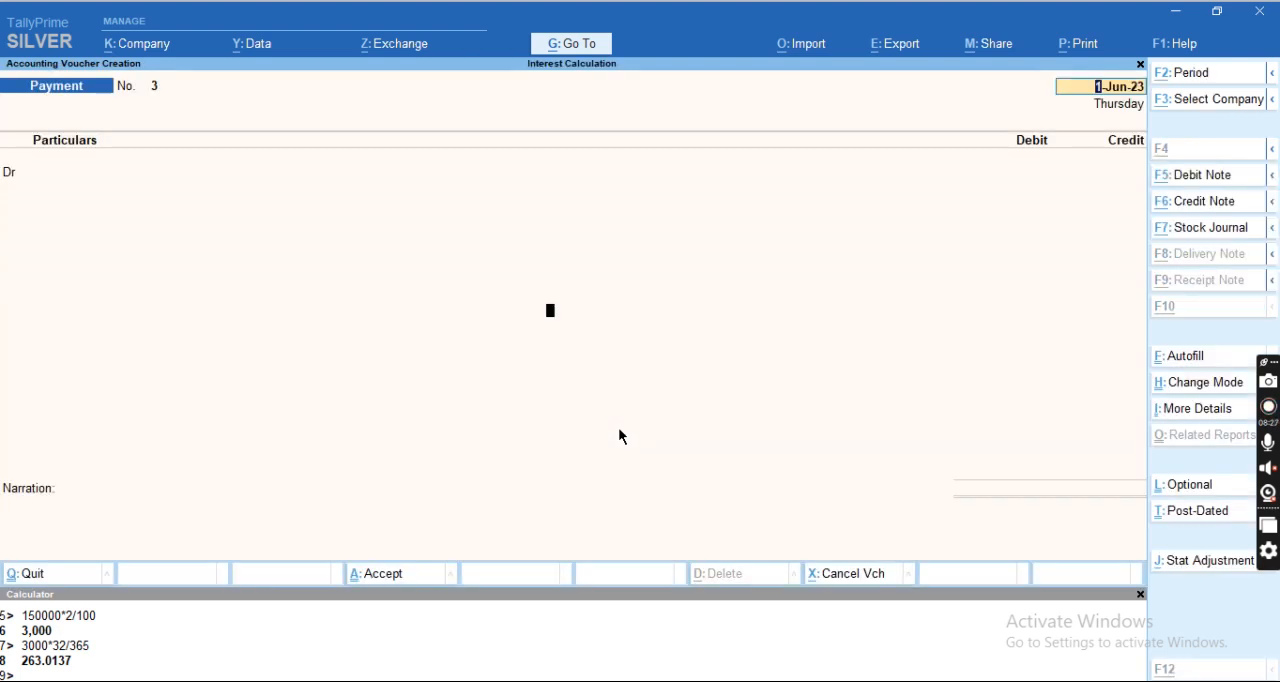
key(F10)
key(Down)
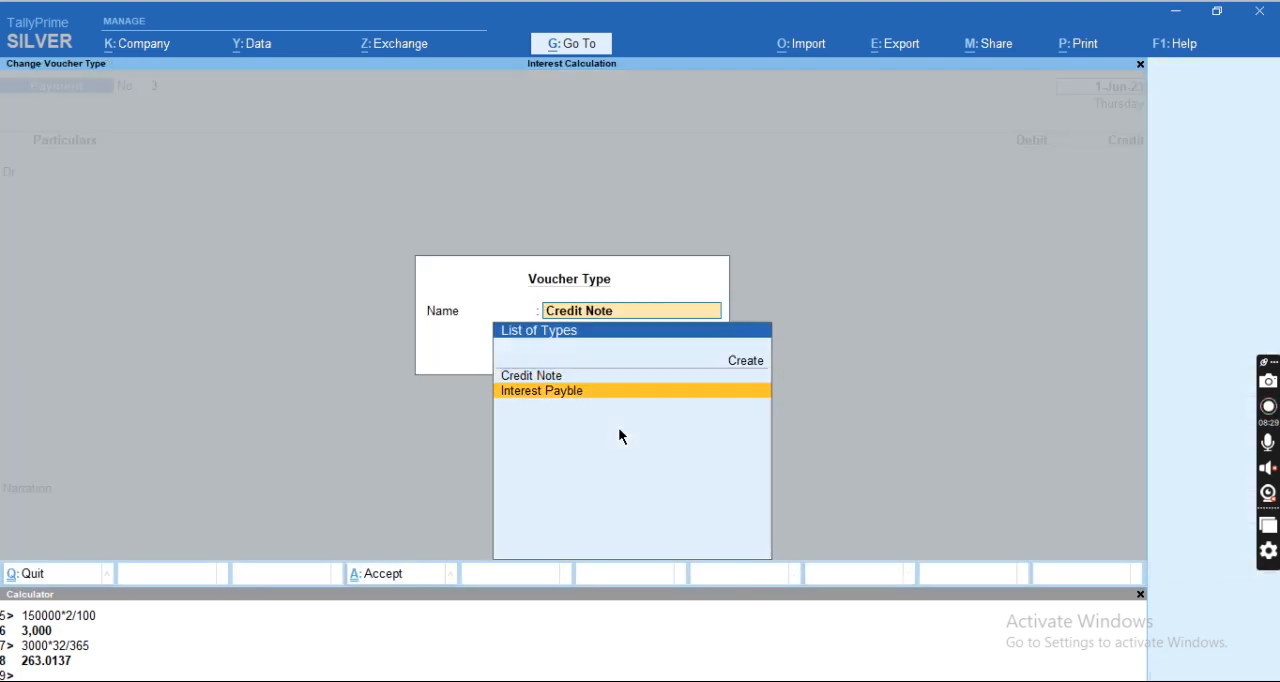
key(Return)
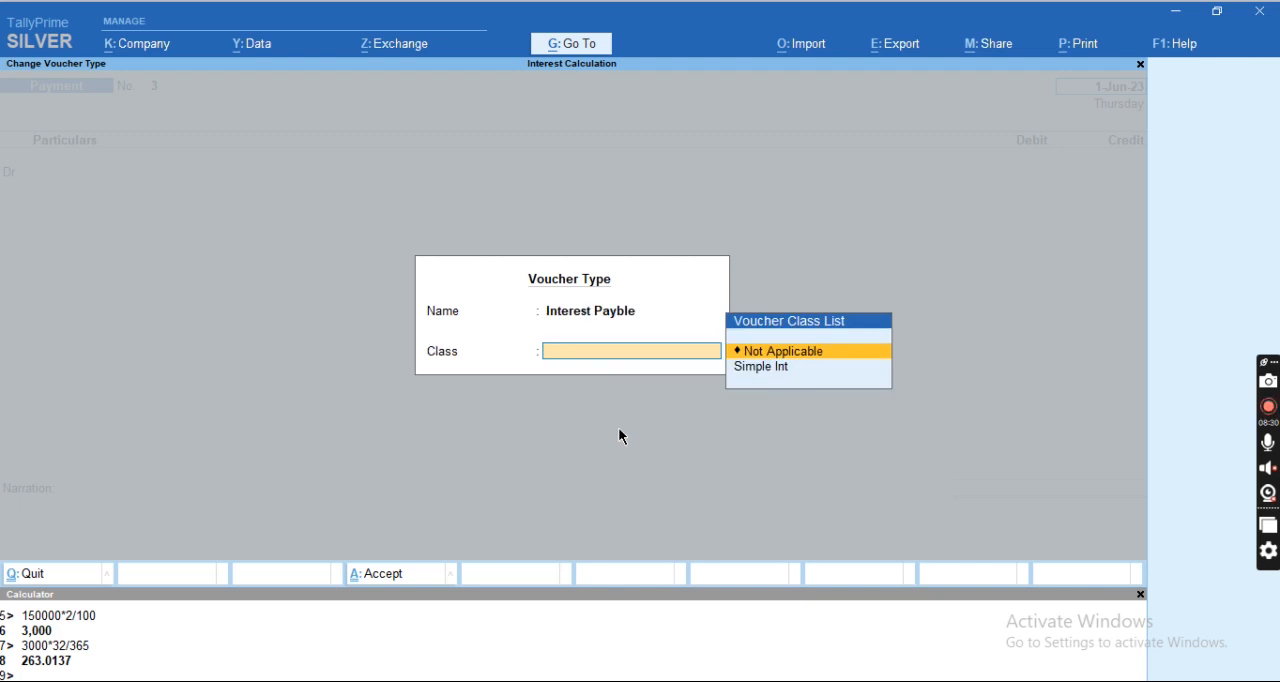
key(Down)
key(Return)
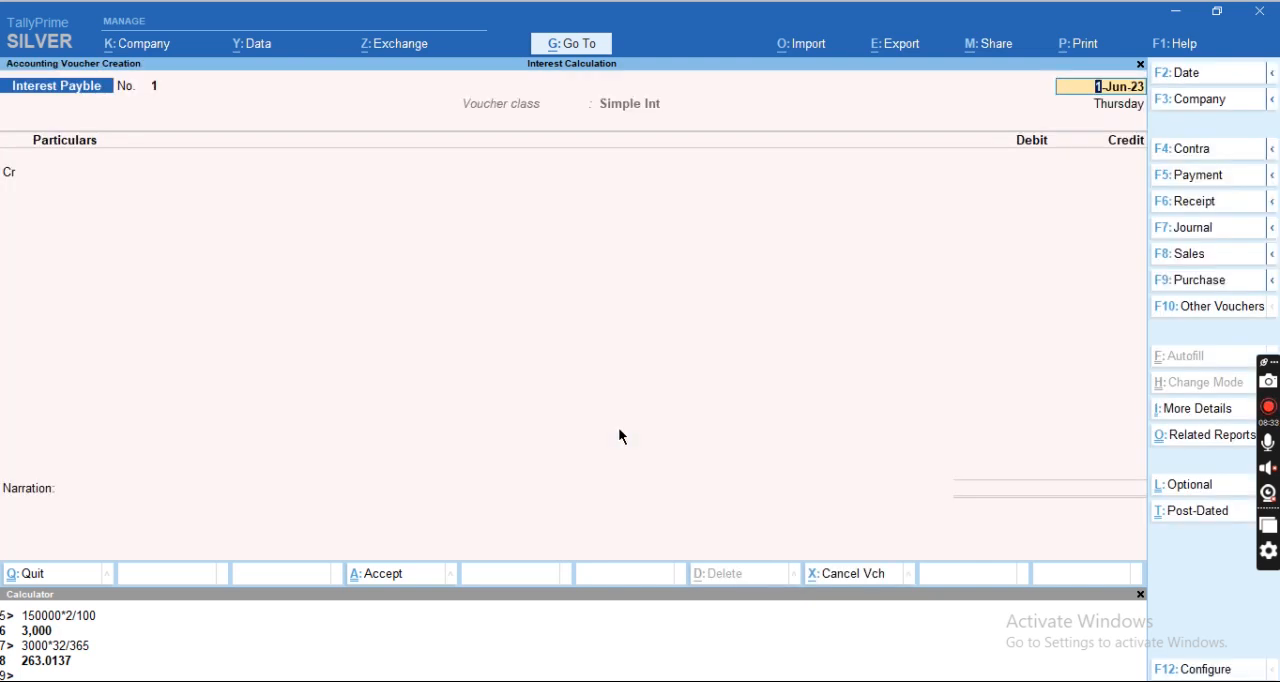
Credit the creditor's ledger with 526.03, keeping the receipt and party details at their defaults and checking against the Excel sheet.
key(alt+Tab)
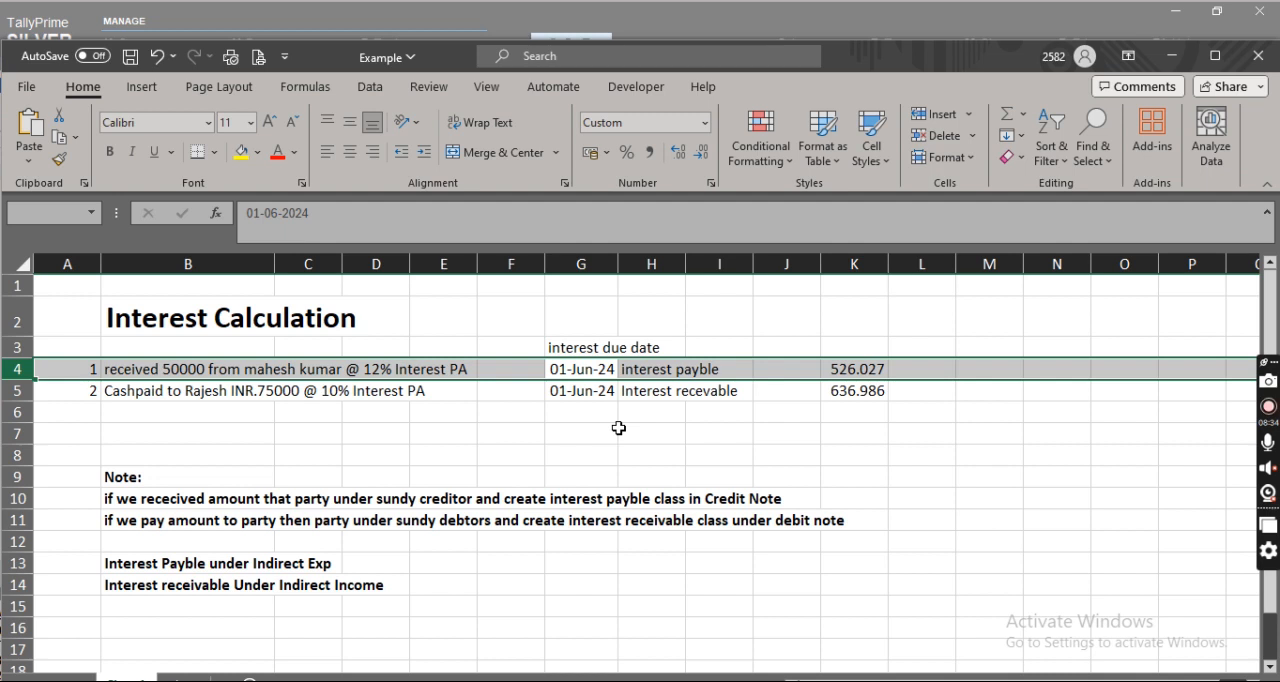
key(alt+Tab)
key(Return)
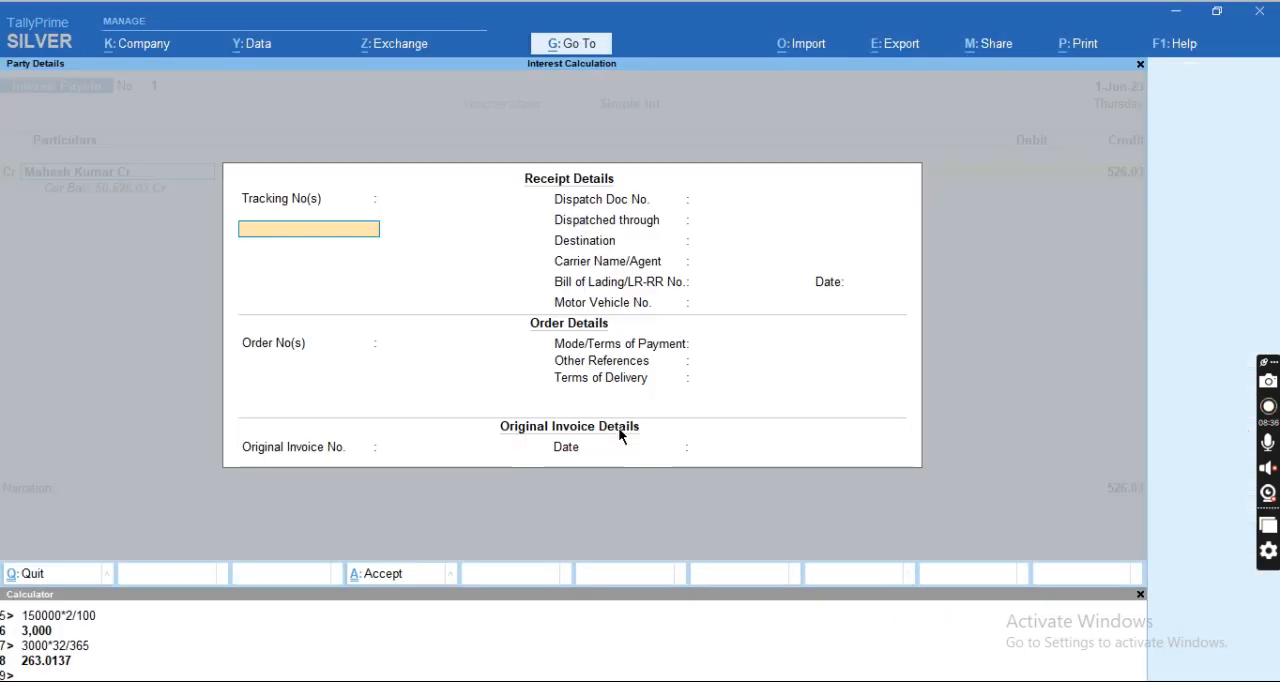
key(Return)
key(Return)
key(ctrl+a)
key(Return)
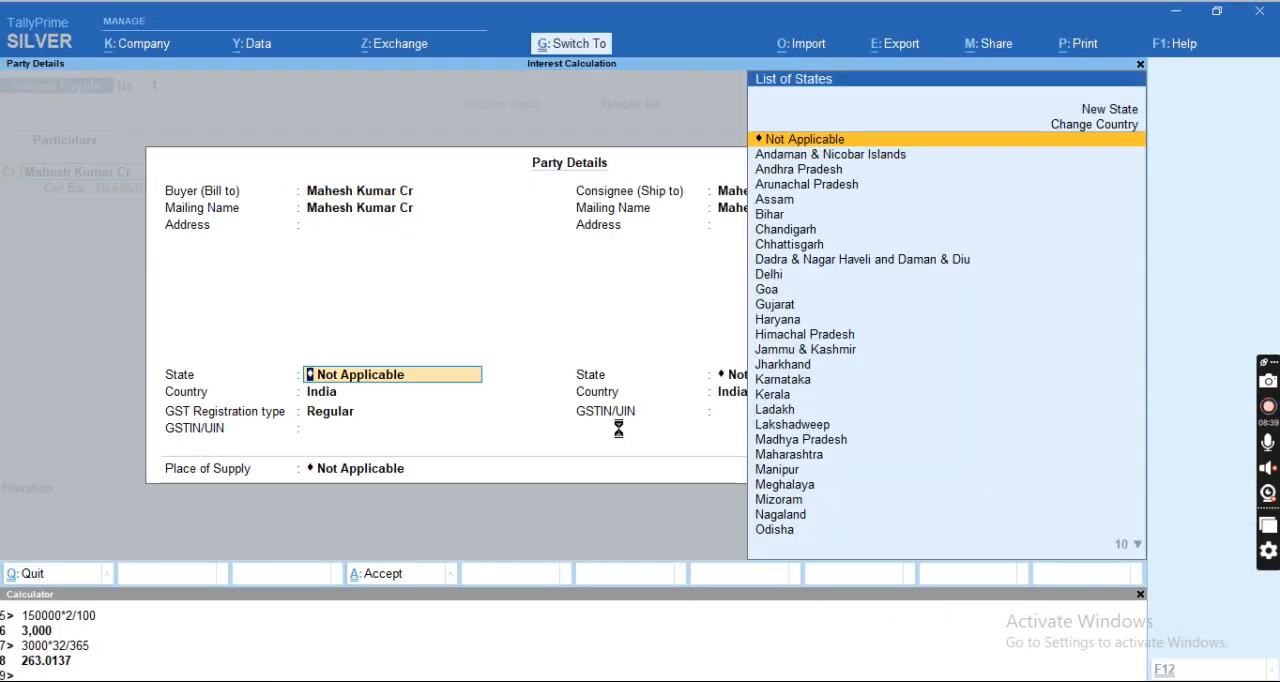
key(ctrl+a)
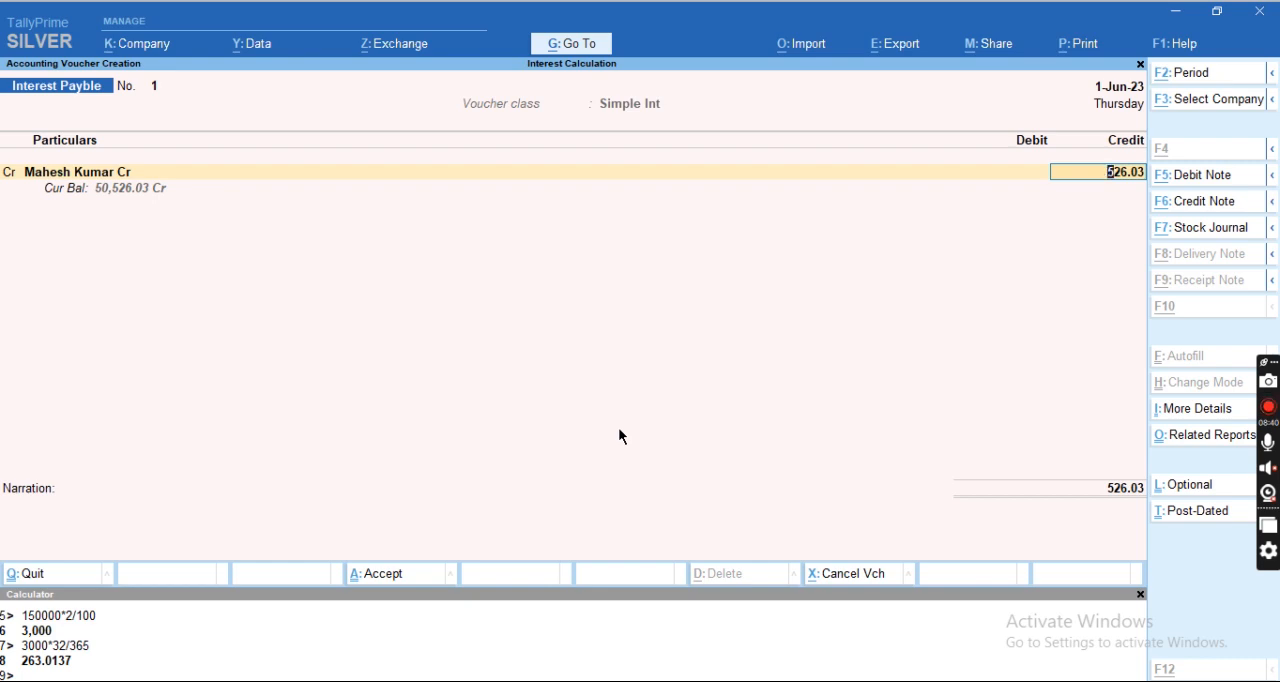
key(alt+Tab)
key(alt+Tab)
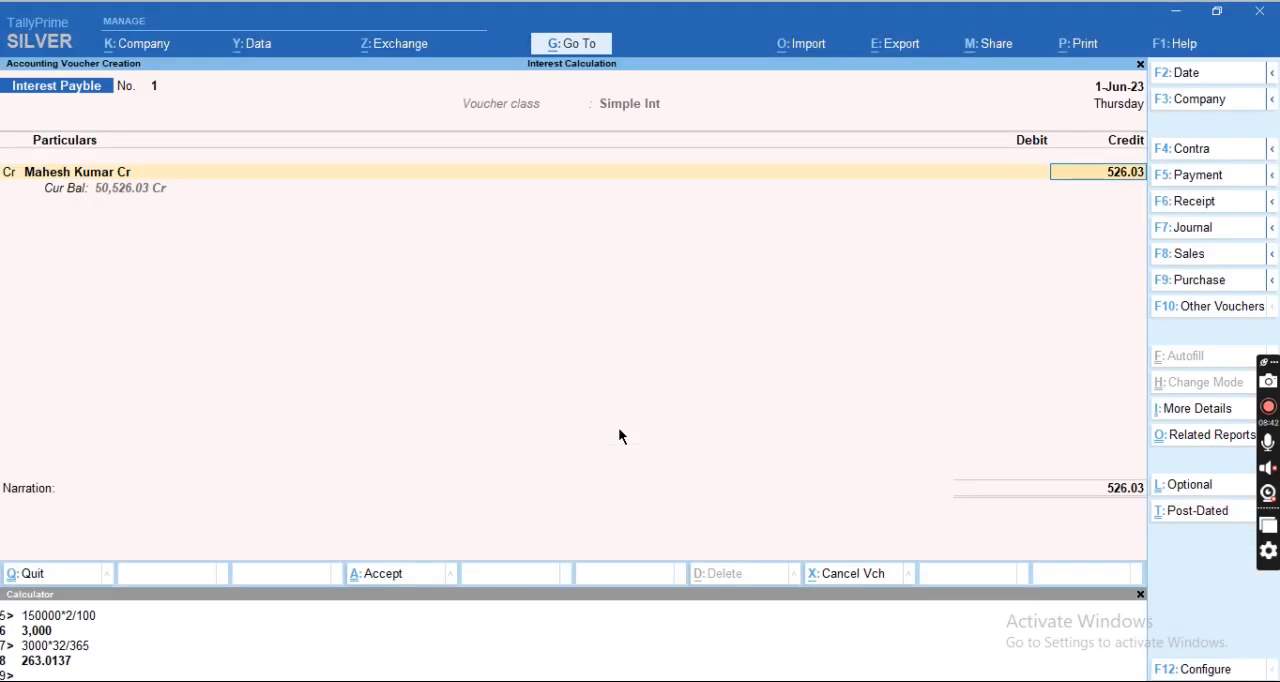
key(Return)
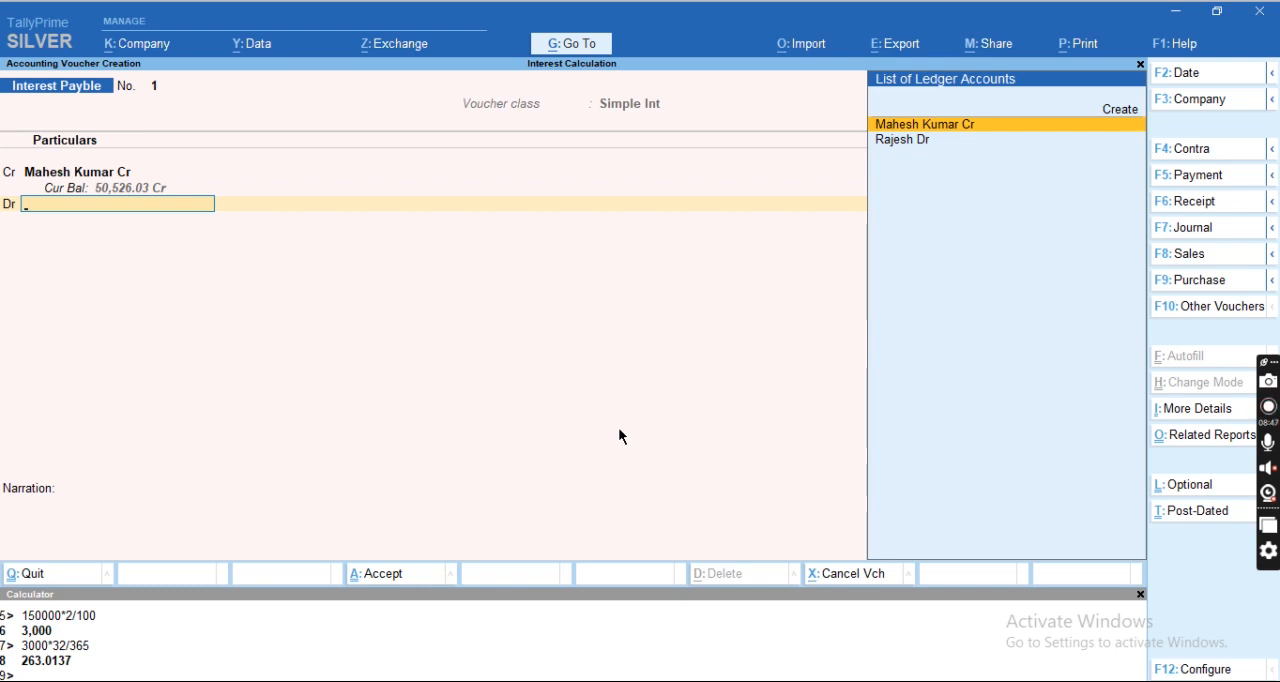
Create a ledger named Interest Payble for the voucher's debit line and place it under Indirect Expenses.
key(alt+c)
text(Interest Payble)
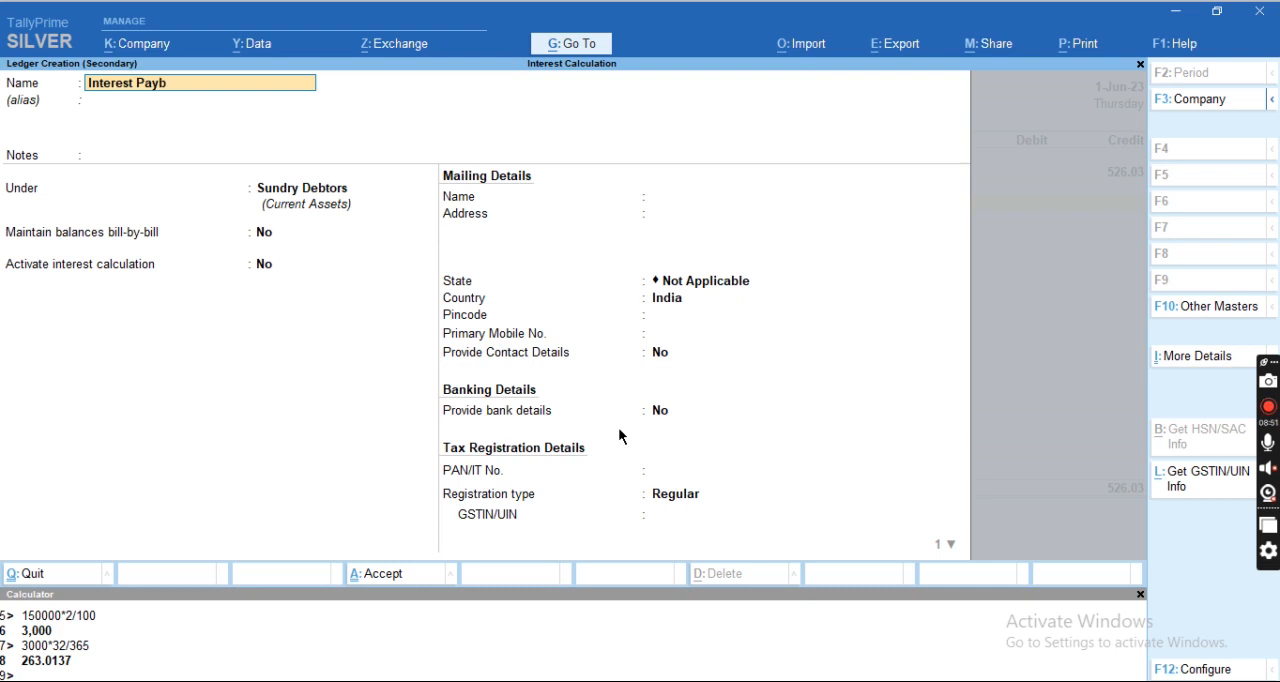
key(Return)
key(Return)
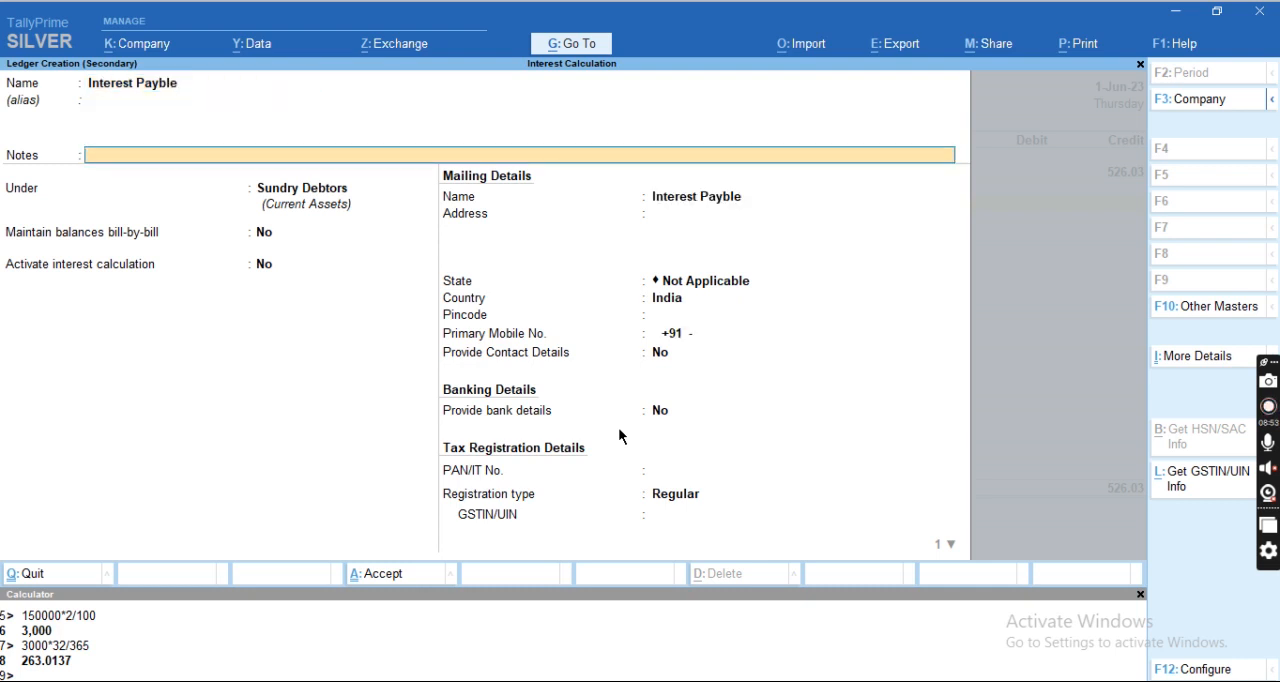
key(Return)
text(Sin)
key(BackSpace)
key(BackSpace)
key(BackSpace)
text(Indi)
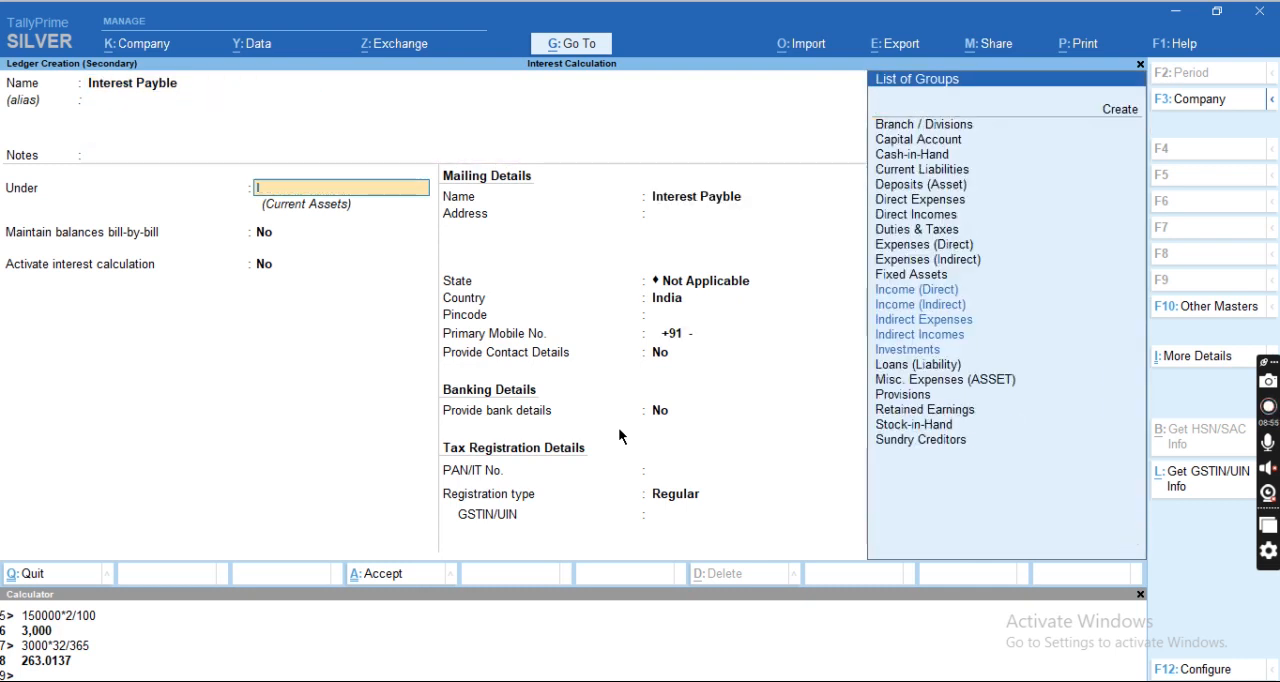
key(Return)
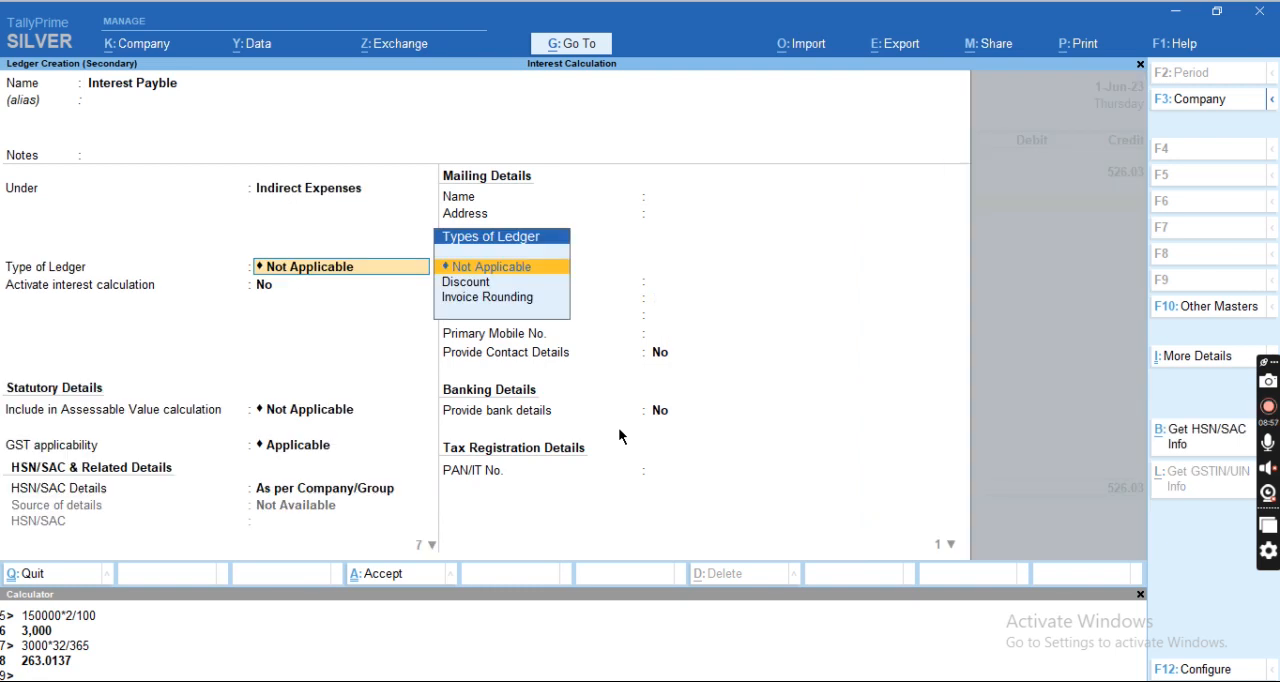
Set the Interest Payble ledger's GST applicability to Not Applicable, keep the other defaults and save the ledger.
key(Return)
key(Return)
key(Return)
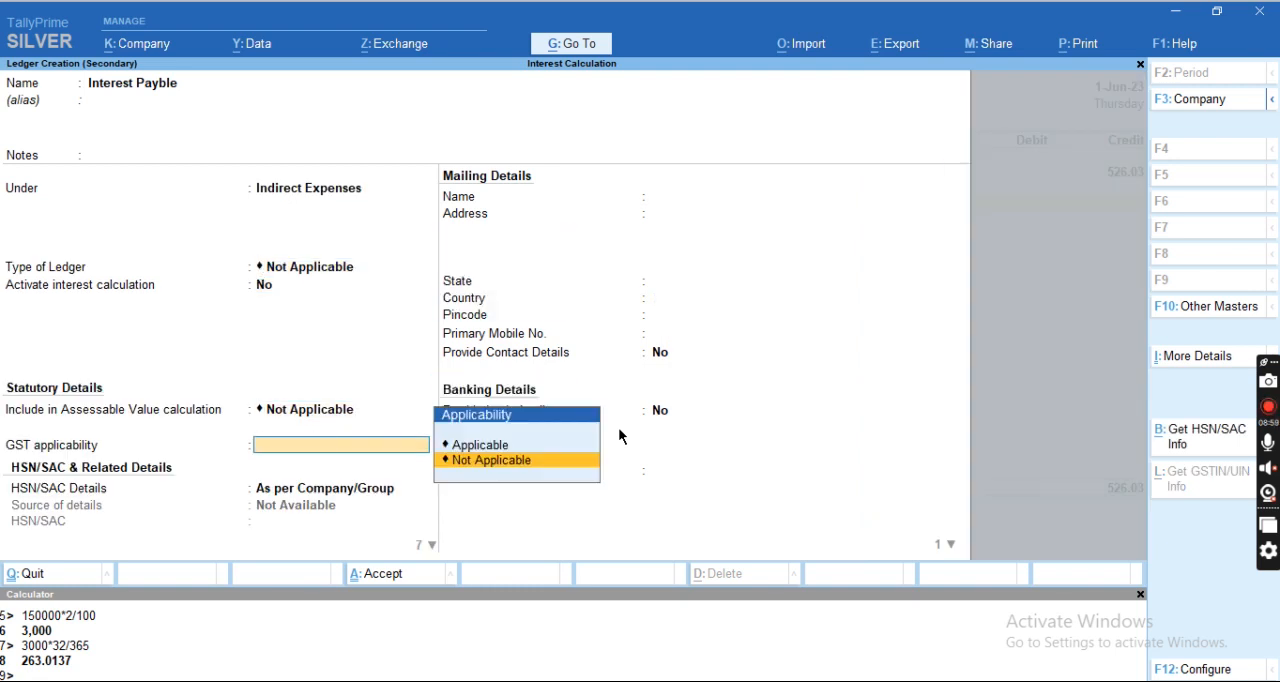
key(Return)
key(Return)
Debit Interest Payble with 526.03 and save the voucher without a narration.
key(Return)
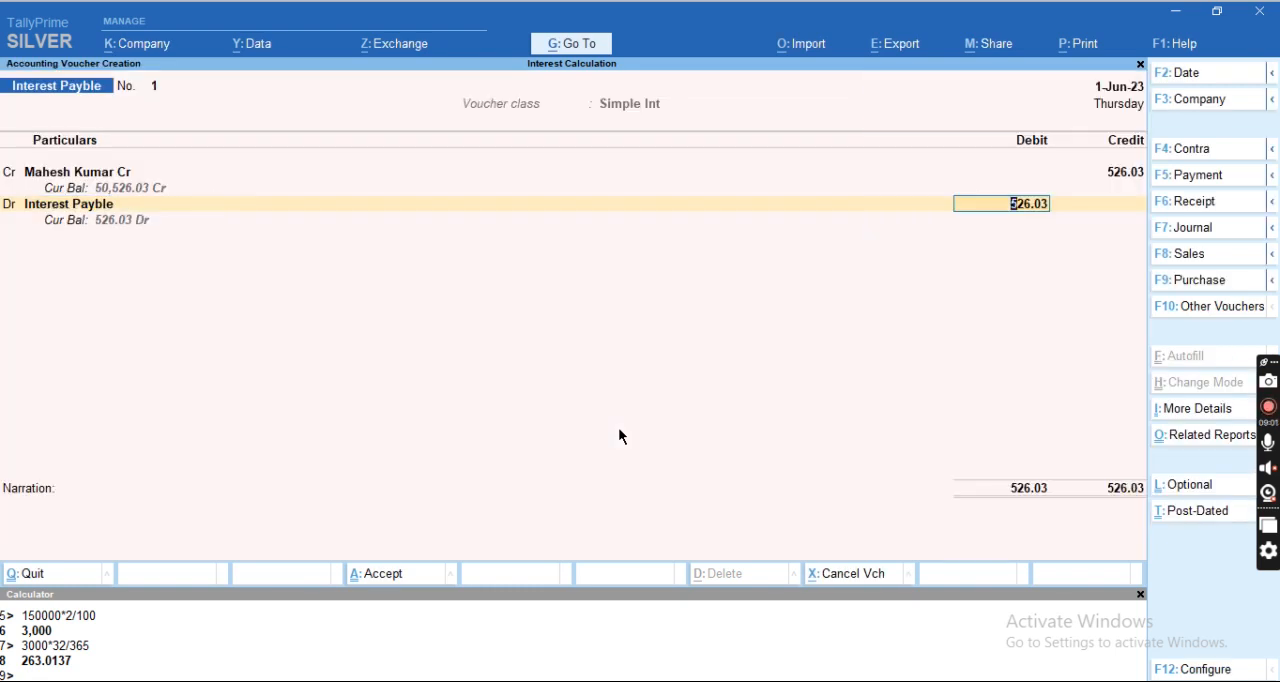
key(Return)
key(Return)
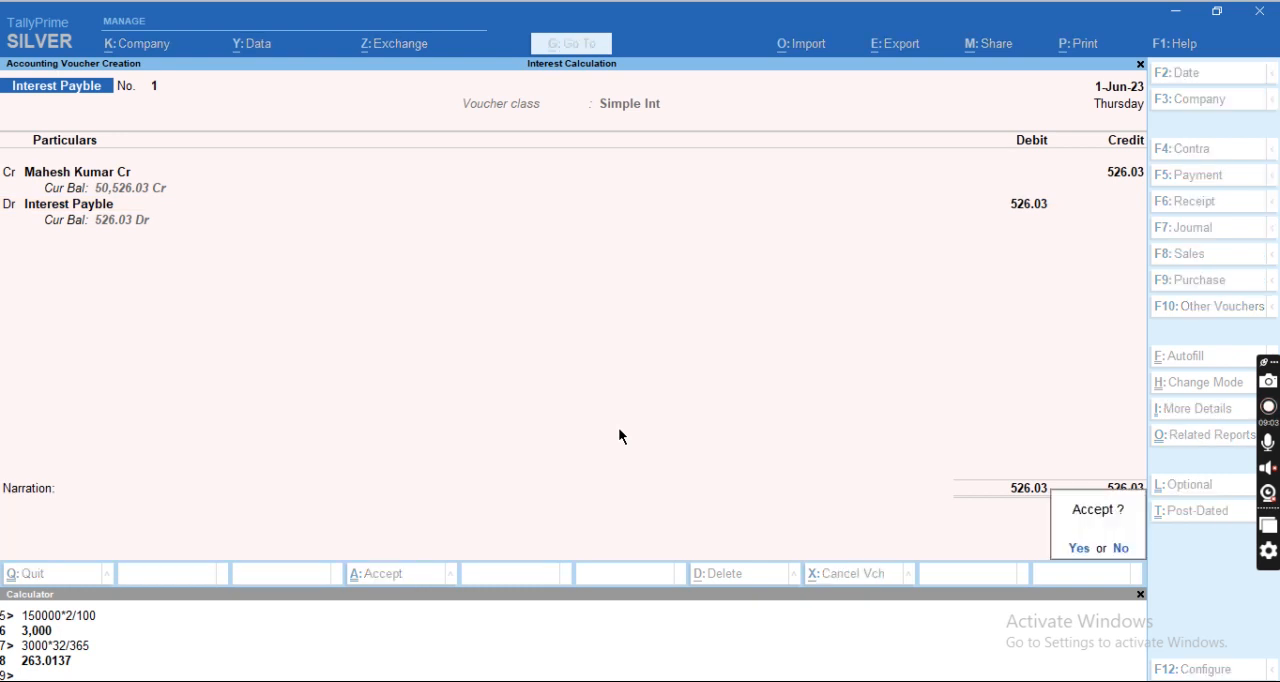
key(Return)
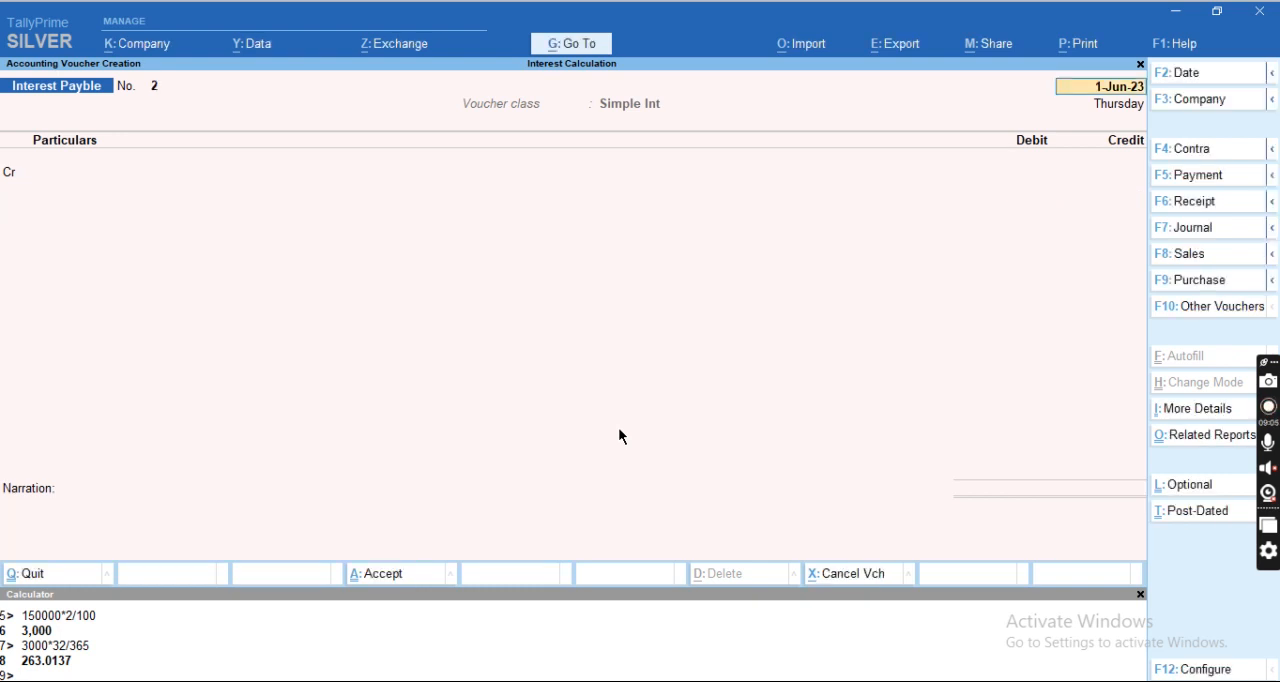
Open a new Interest Receivable voucher with the class Simplet Int.
key(ctrl)
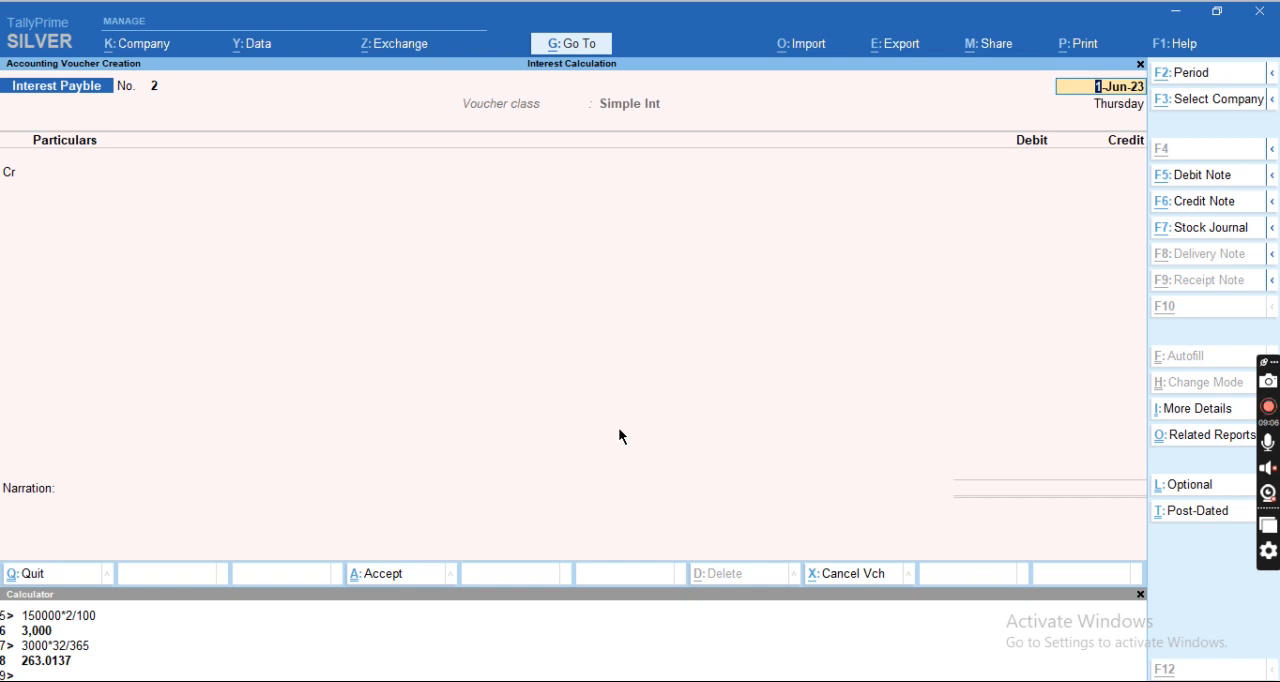
key(alt+F5)
key(Down)
key(Return)
key(Down)
key(Return)
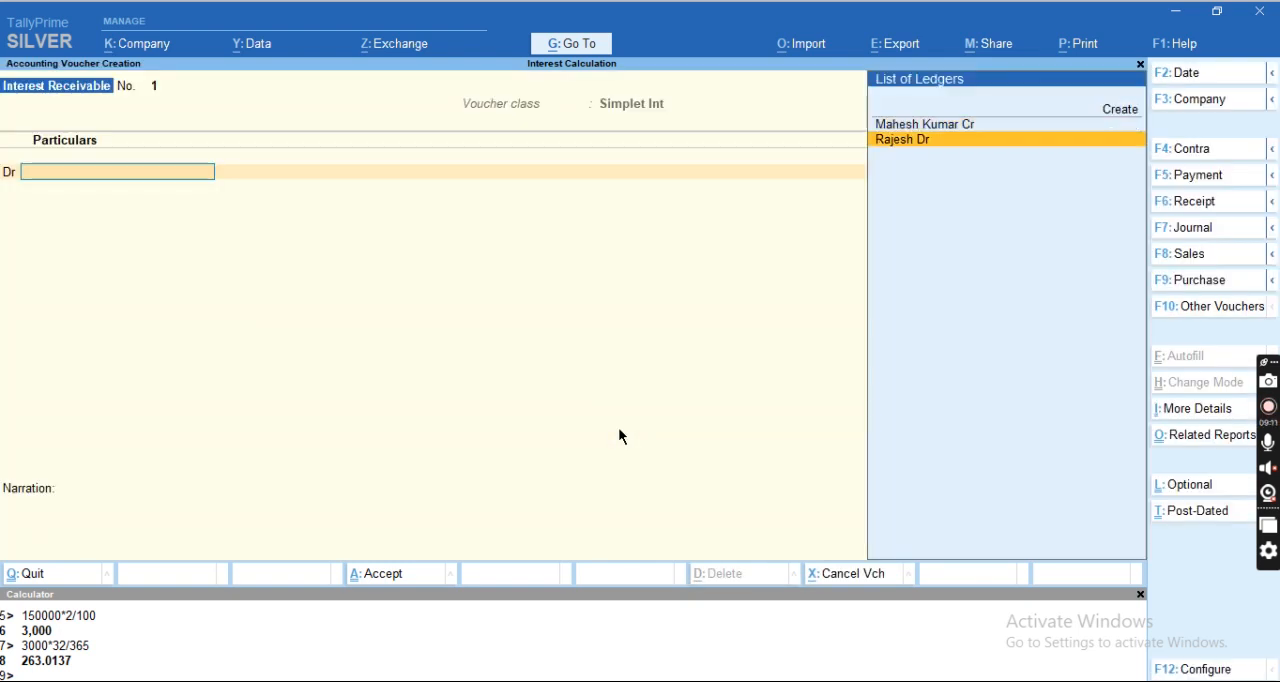
Debit the debtor's ledger with 636.99, keeping the dispatch and party details at their defaults.
key(Return)
key(Return)
key(Return)
key(Return)
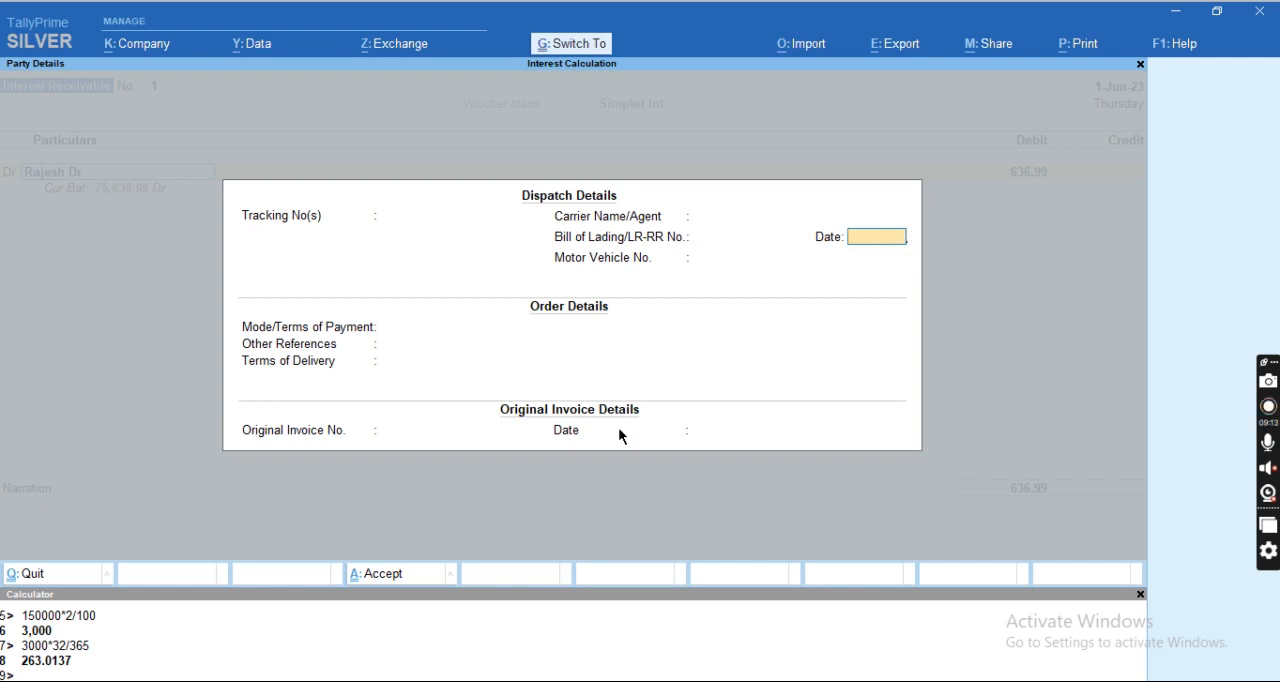
key(ctrl+a)
key(Return)
key(Return)
key(ctrl+a)
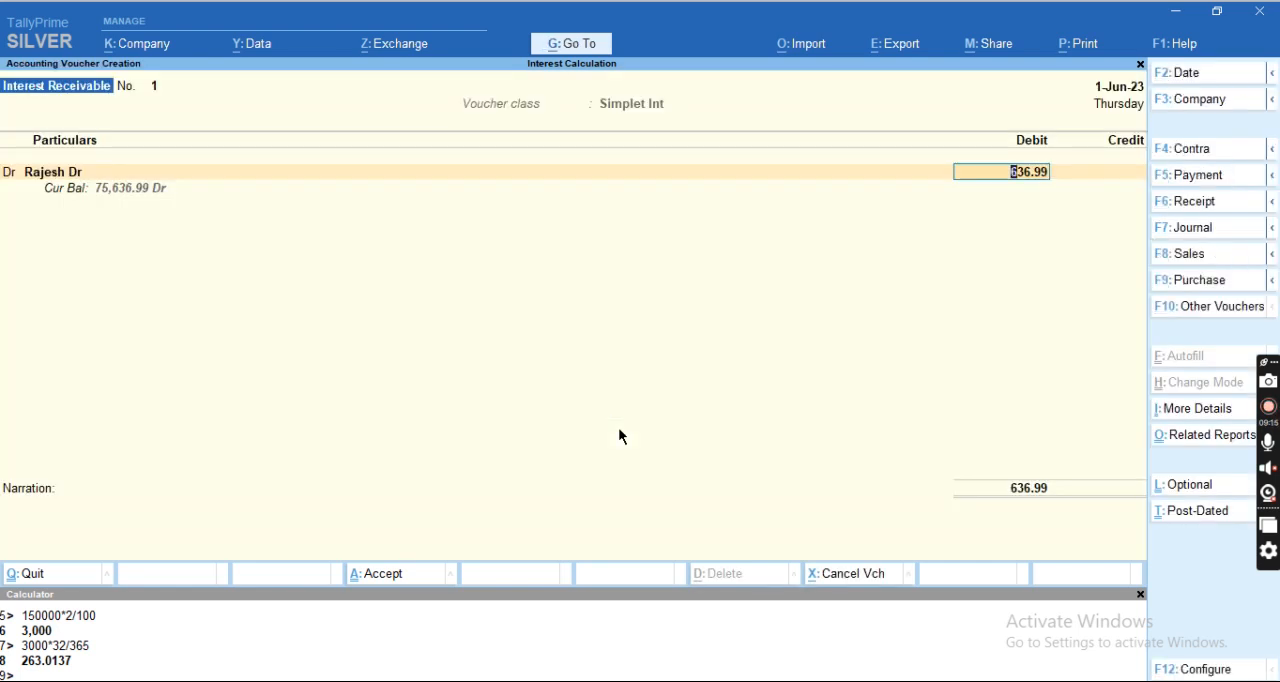
key(Return)
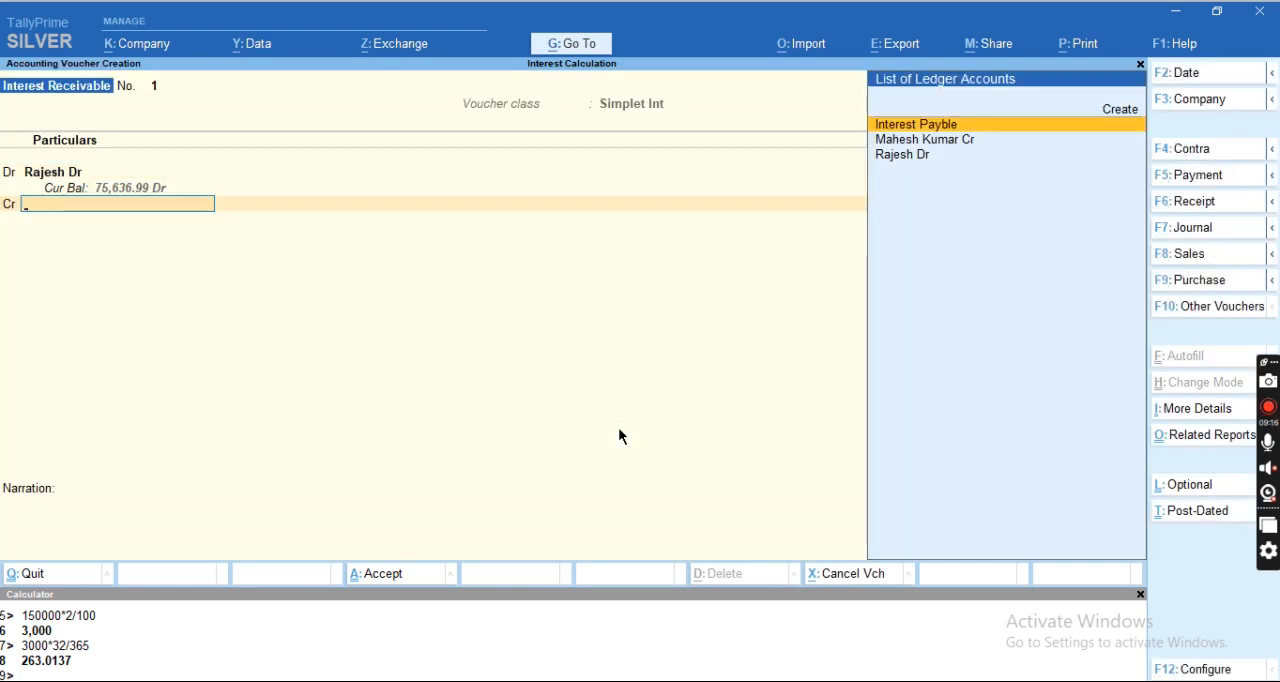
Create a ledger named Interest Receivable for the voucher's credit line and place it under Indirect Incomes.
key(alt+c)
text(Inre)
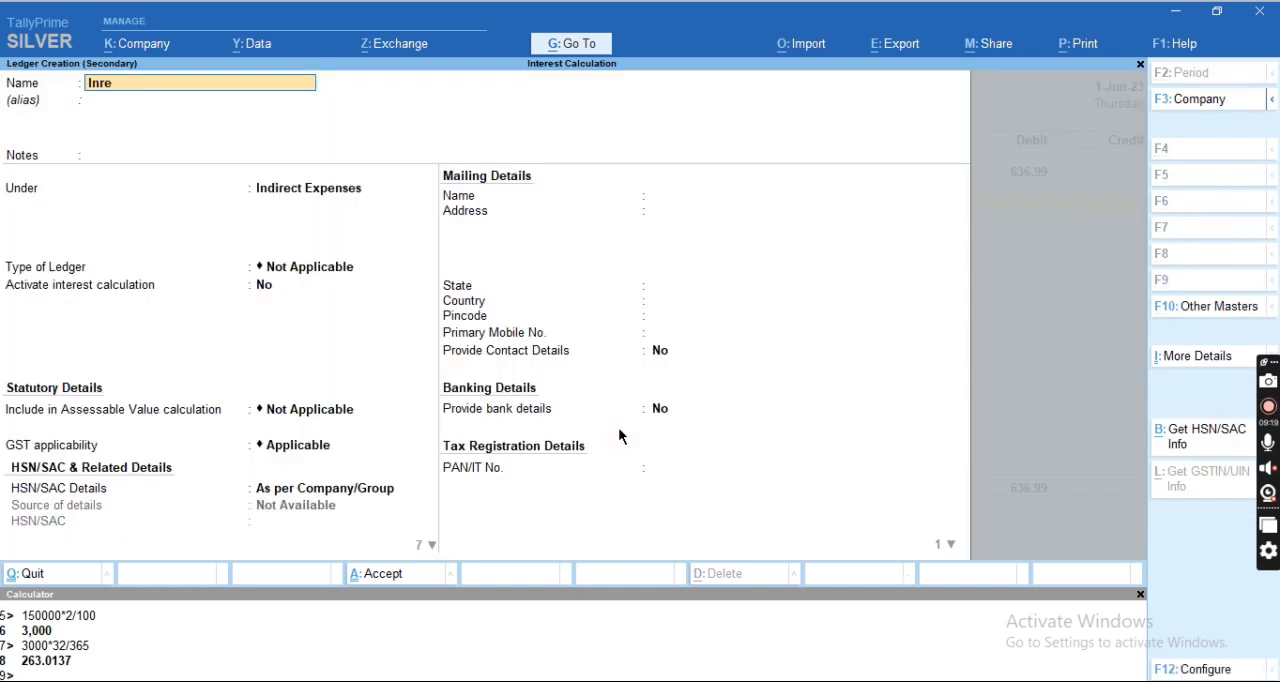
key(BackSpace)
key(BackSpace)
text(terest Receivable)
key(Return)
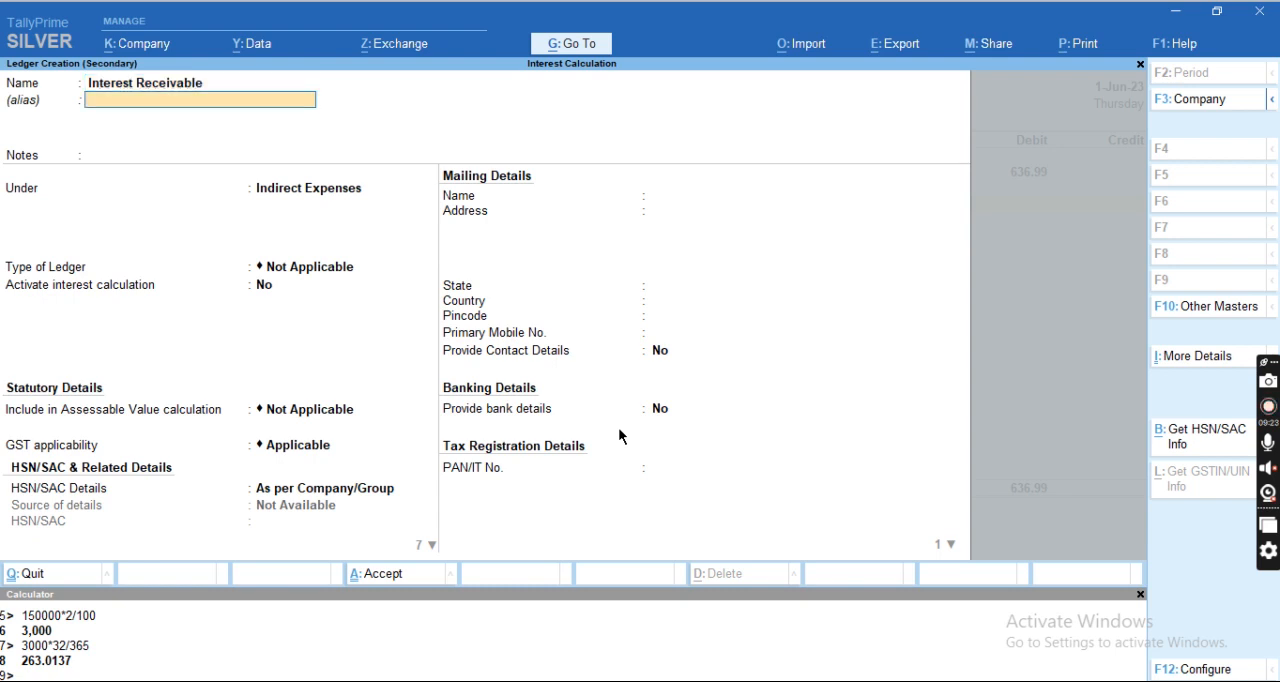
key(Return)
key(Return)
text(Indire)
key(Down)
key(Return)
Set the Interest Receivable ledger's GST applicability to Not Applicable, keep the other defaults and save the ledger.
key(Return)
key(Return)
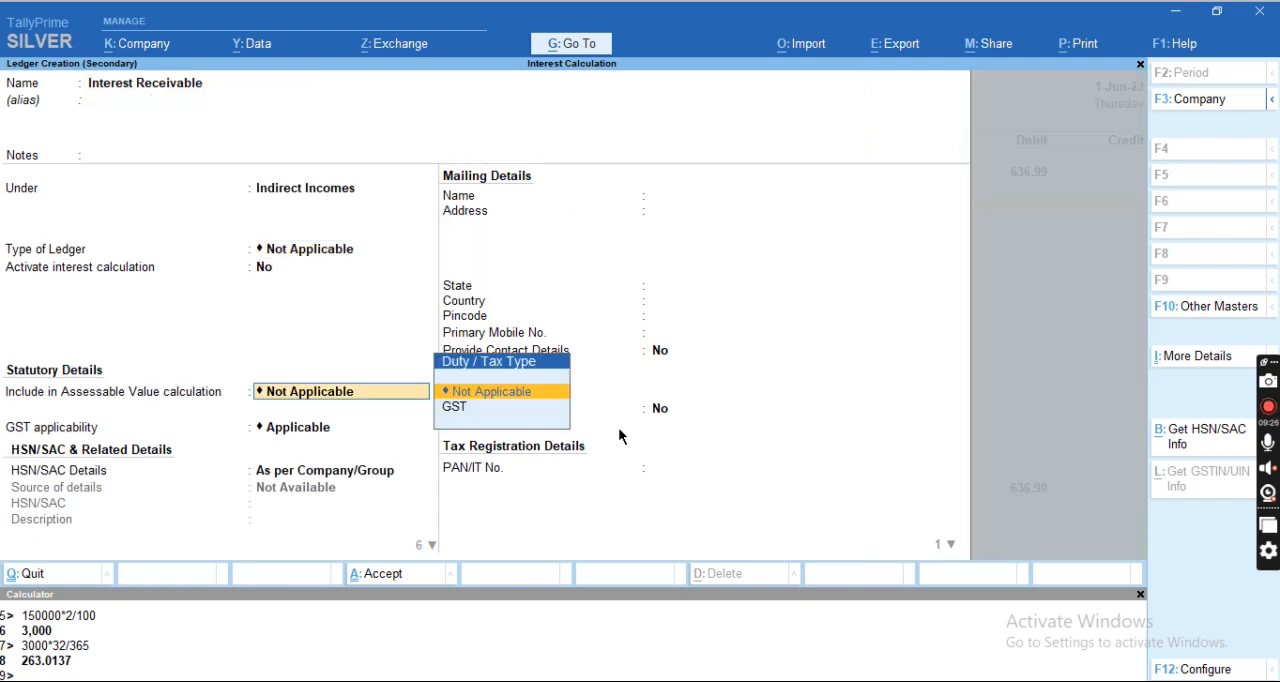
key(Return)
key(Down)
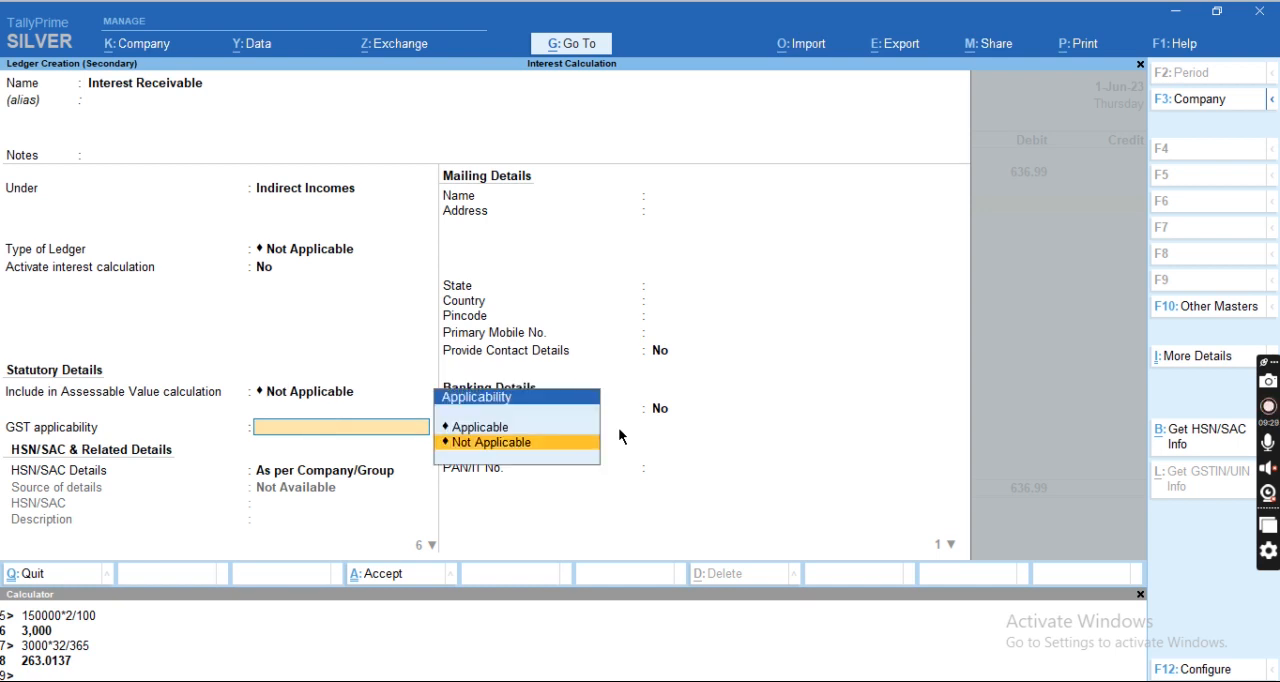
key(Return)
key(ctrl+a)
key(Return)
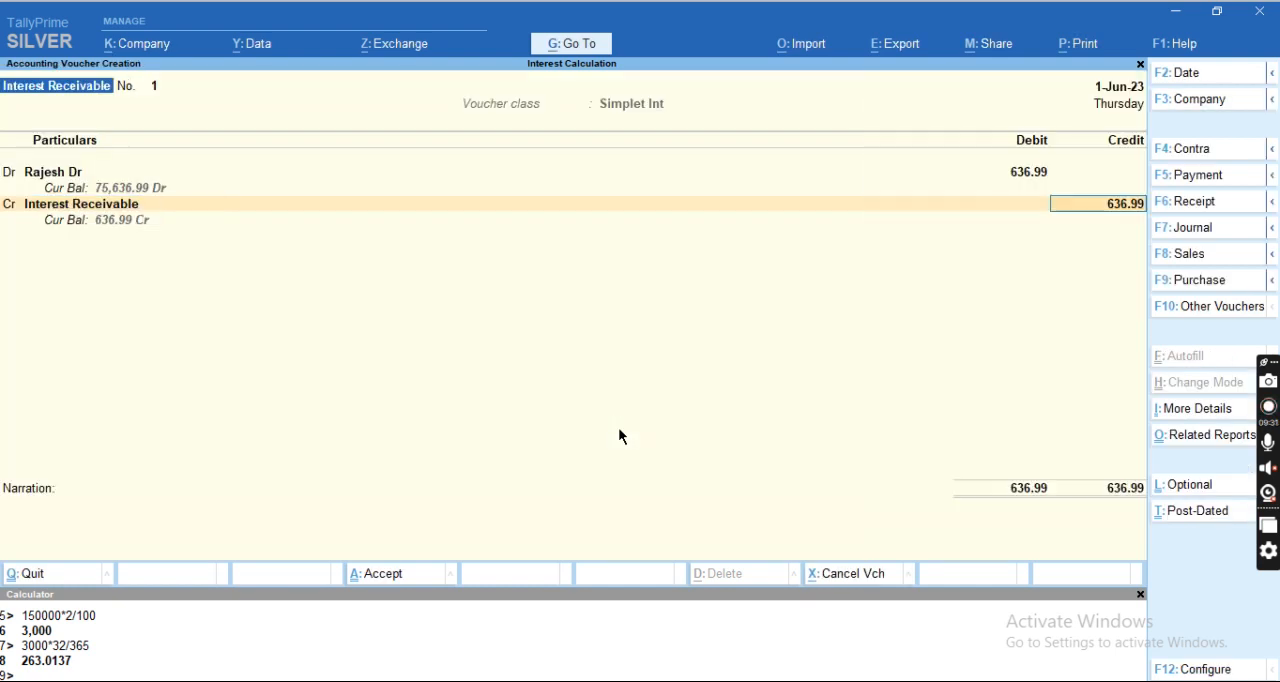
Credit Interest Receivable with 636.99, save the voucher and return to the Gateway of Tally.
key(Return)
key(Return)
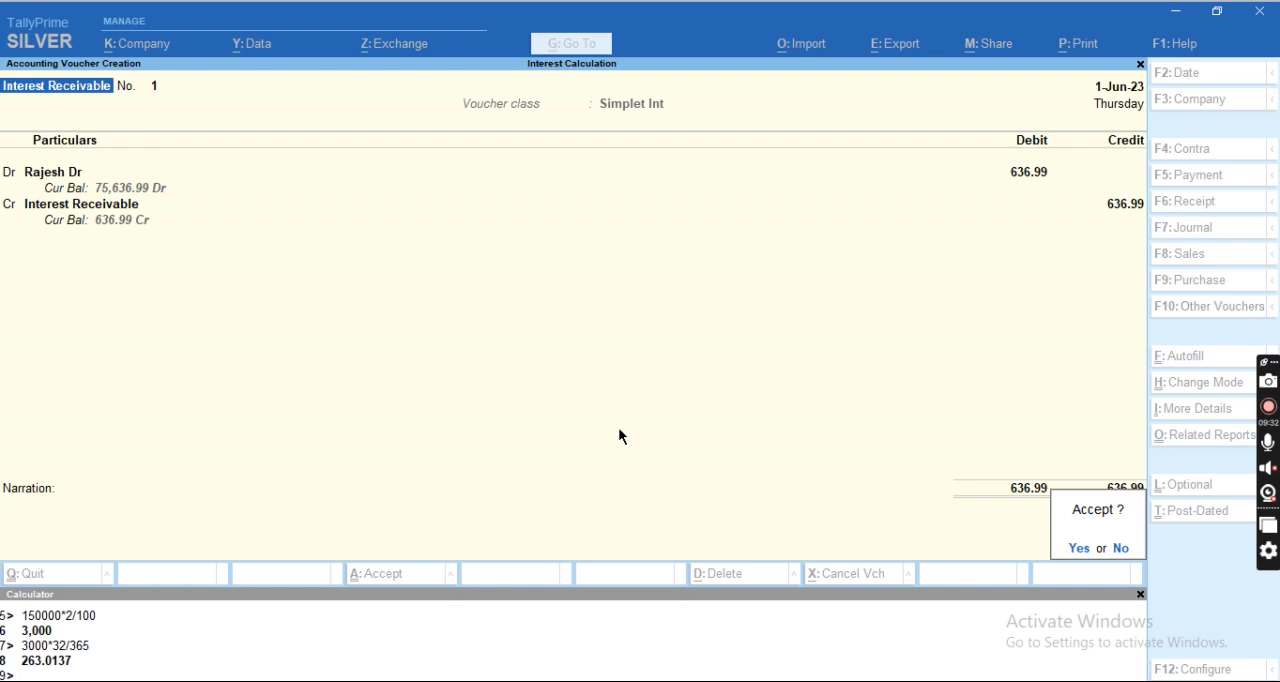
key(Return)
key(Escape)
key(Return)
Check the interest payable and receivable amounts in the Excel sheet, and switch back to TallyPrime.
key(Up)
key(Up)
key(Up)
key(alt+Tab)
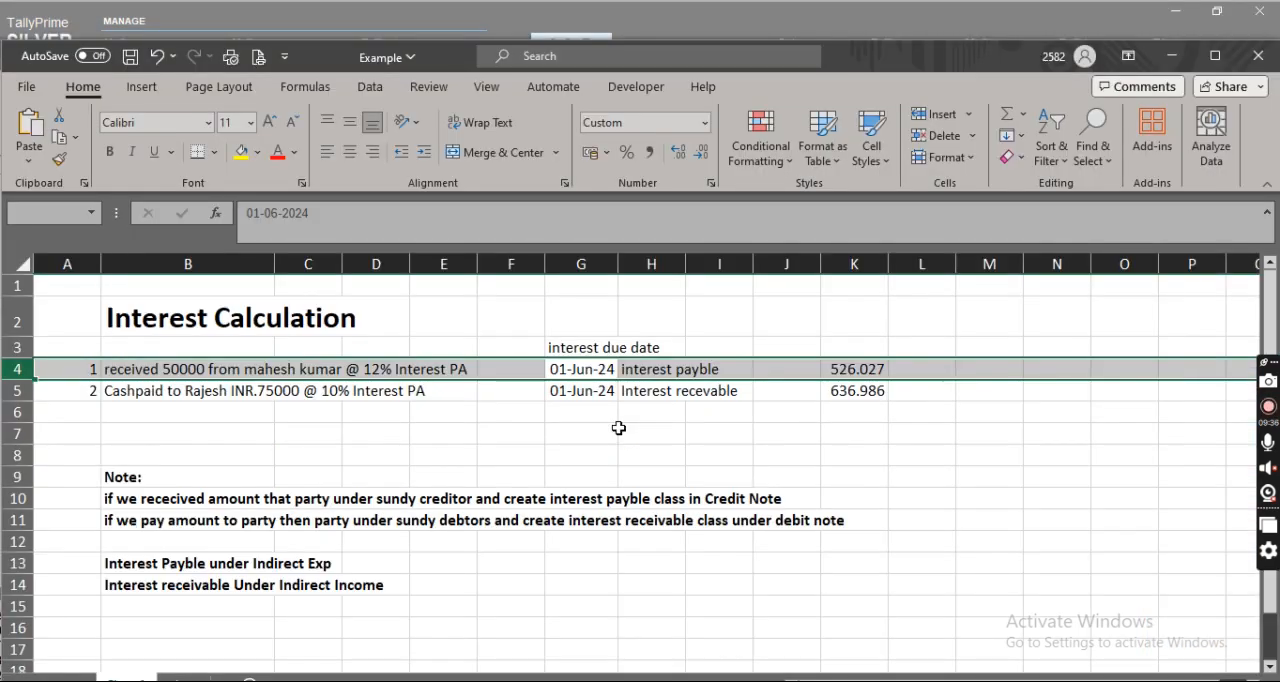
key(alt+Tab)
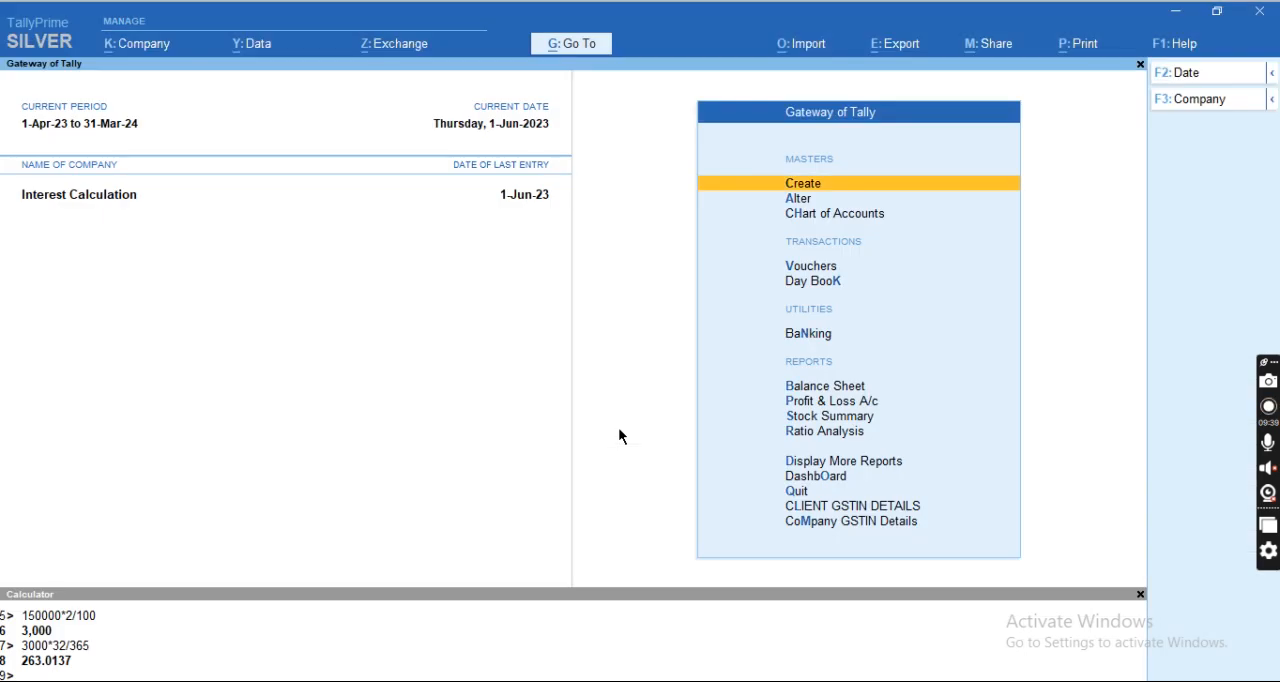
Open the debtor's ledger vouchers from the Account Books reports.
key(d)
key(Down)
key(Down)
key(Down)
key(Down)
key(Return)
key(Down)
key(Down)
key(Up)
key(Return)
key(Down)
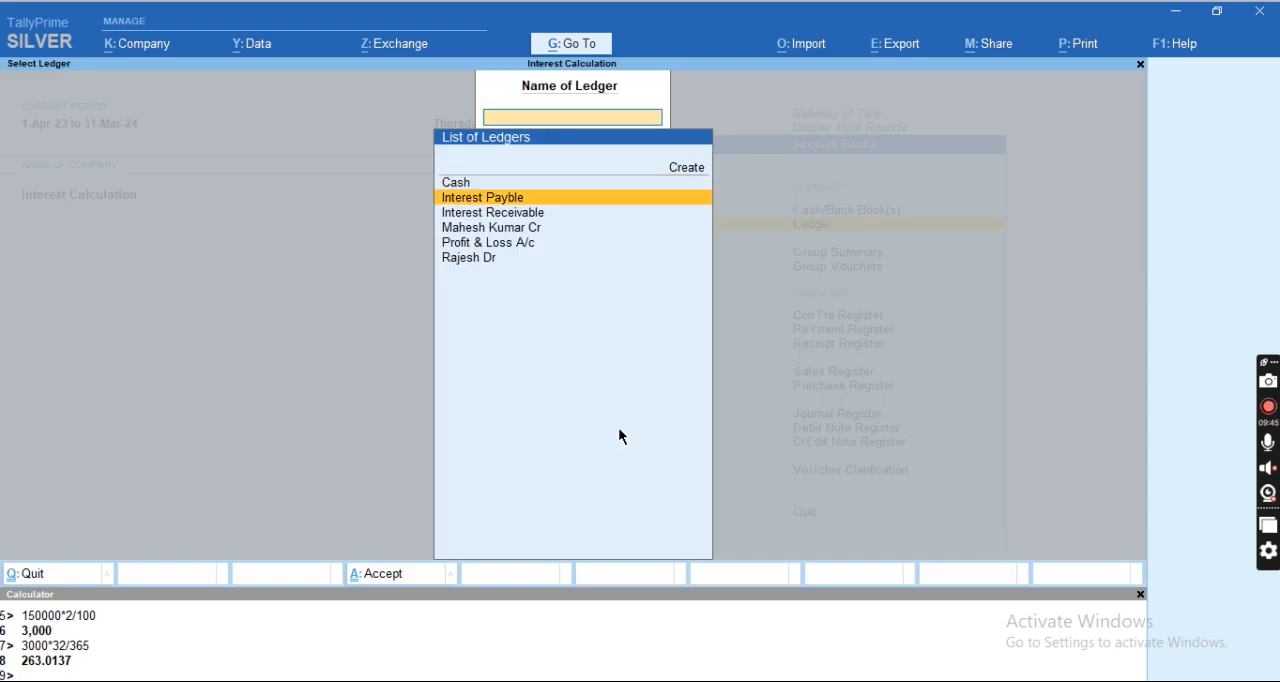
key(Down)
key(Down)
key(Down)
key(Return)
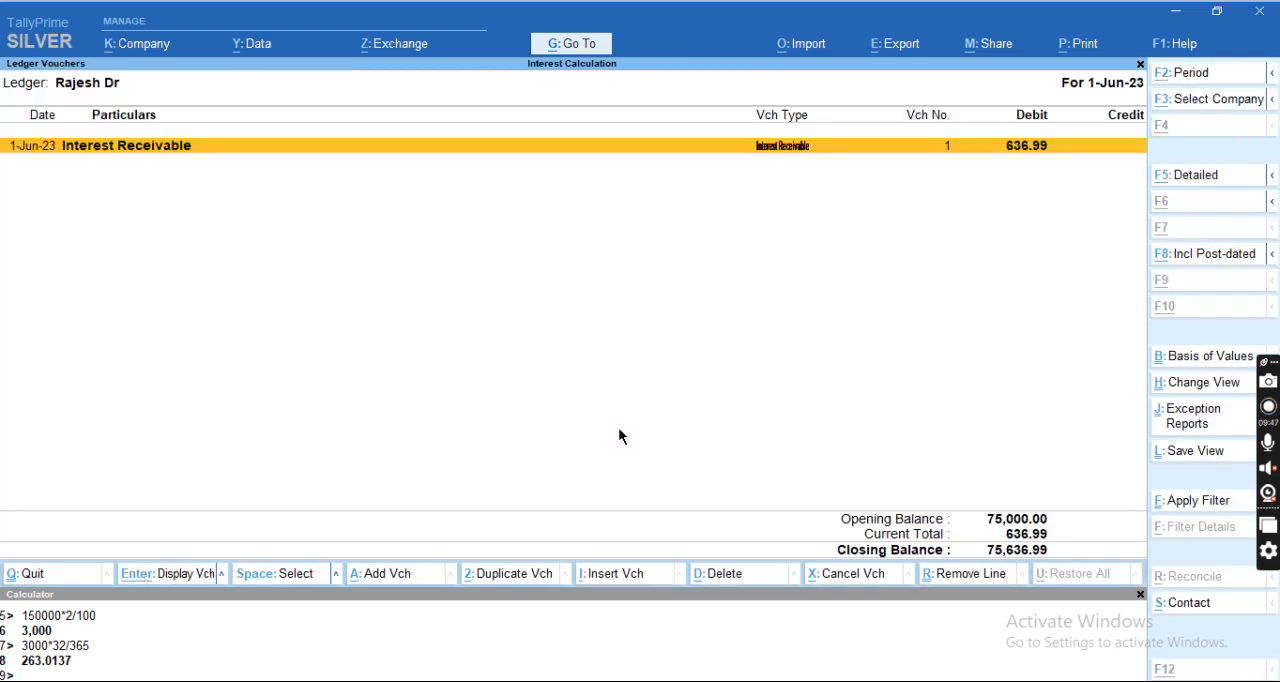
Start the ledger report period at 1-4-23 and examine the debtor's payment and interest entries.
key(F2)
text(1-4-23)
key(Return)
key(Return)
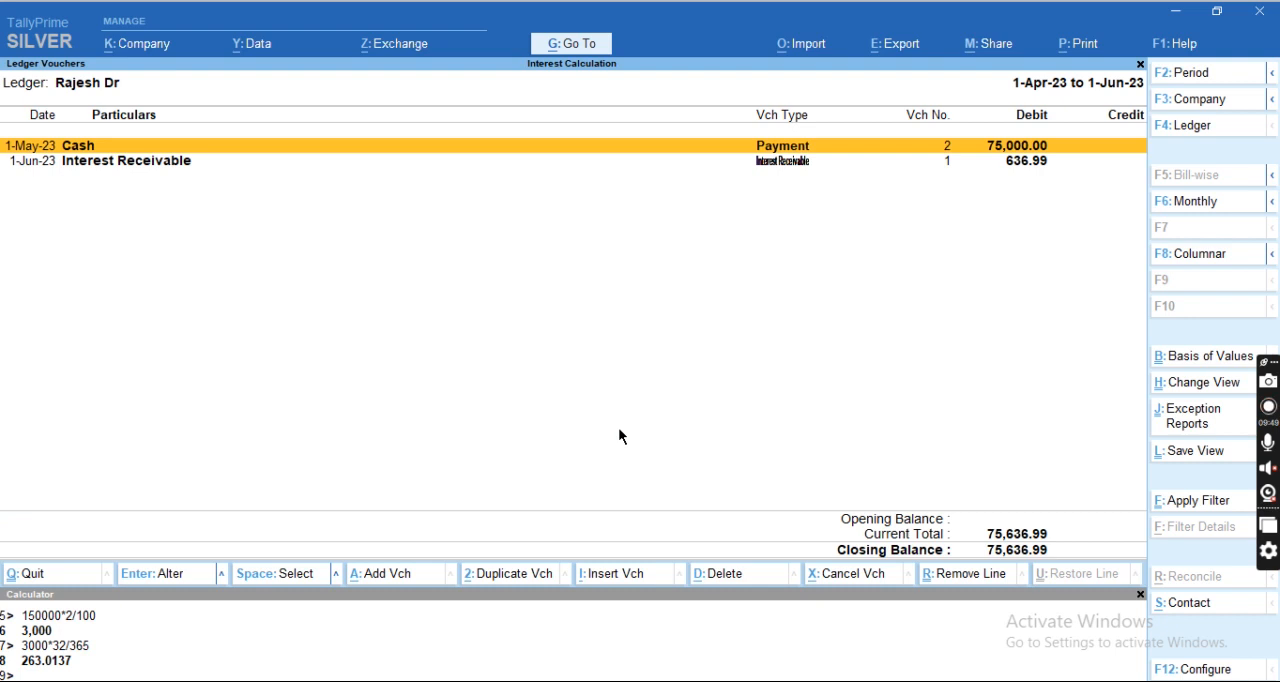
key(Down)
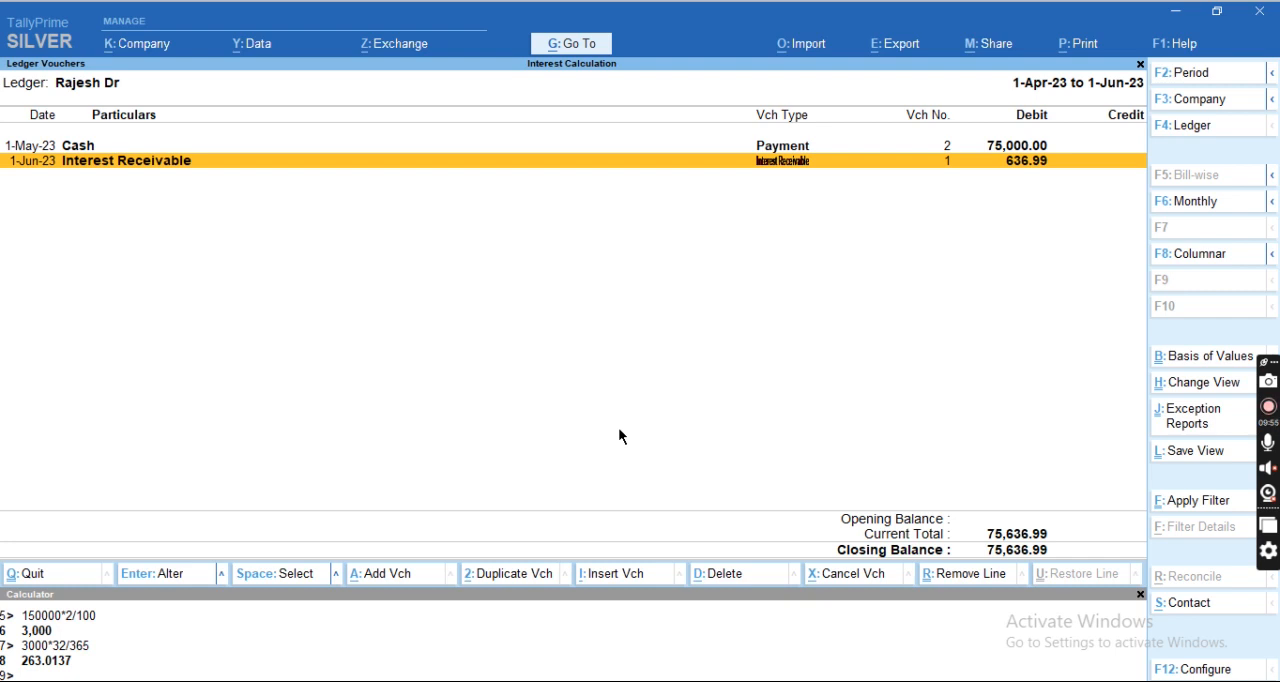
Switch the report to the creditor's ledger, examine its receipt and interest entries, and return to the Gateway of Tally.
key(F4)
key(Up)
key(Up)
key(Up)
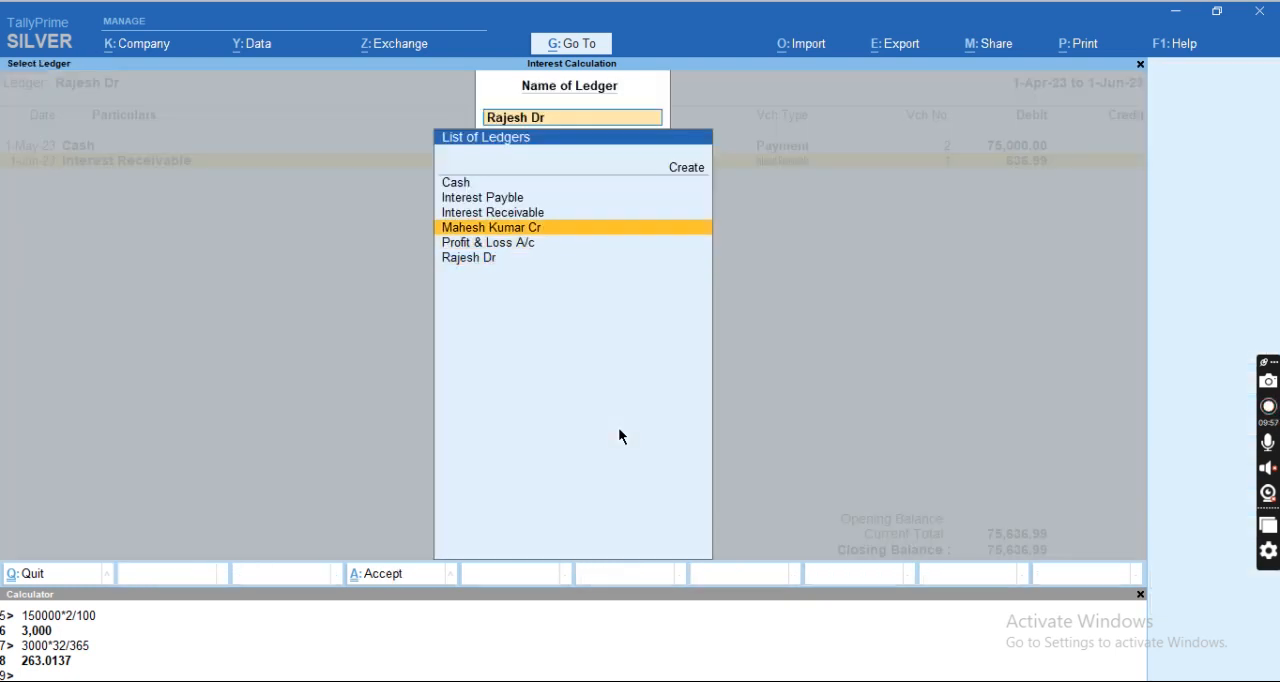
key(Down)
key(Return)
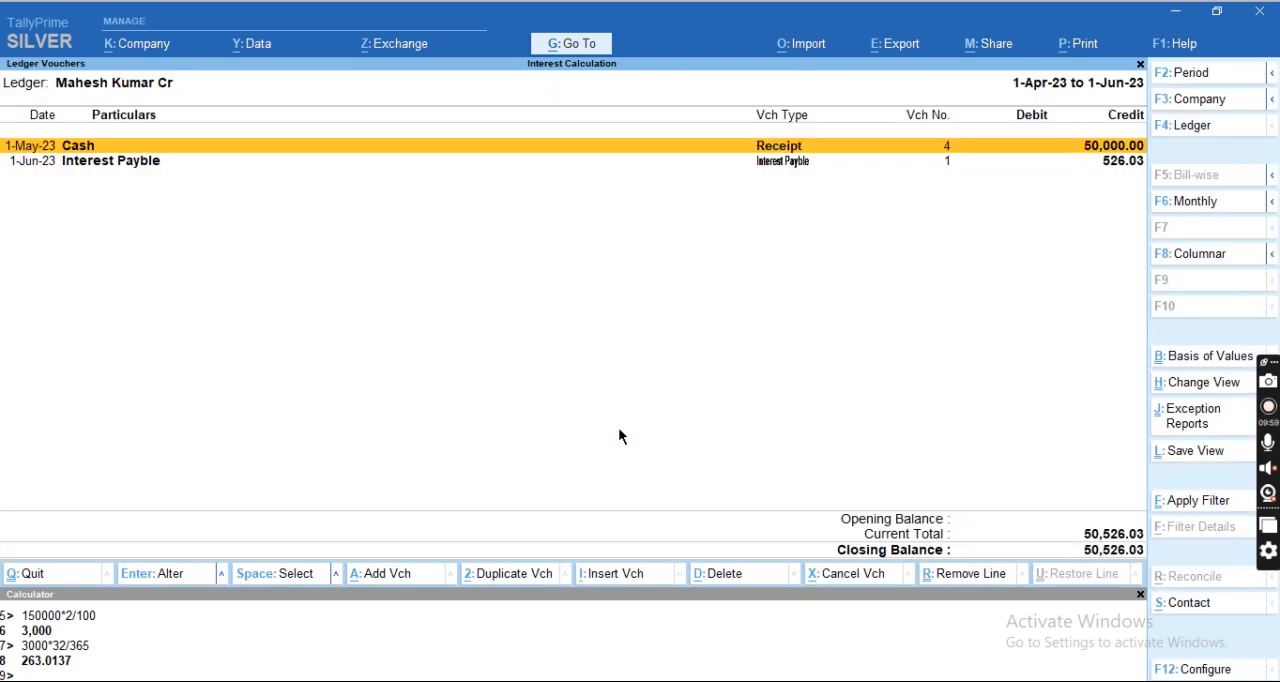
key(Down)
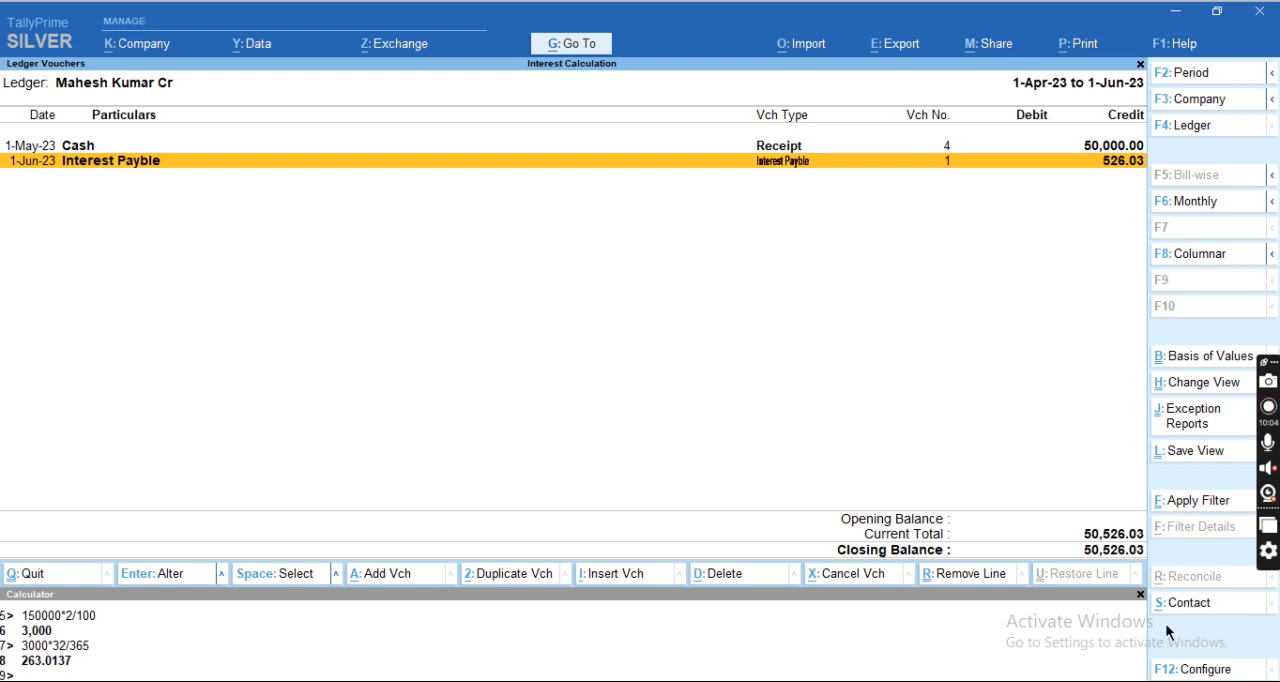
key(Escape)
key(Escape)
key(Escape)
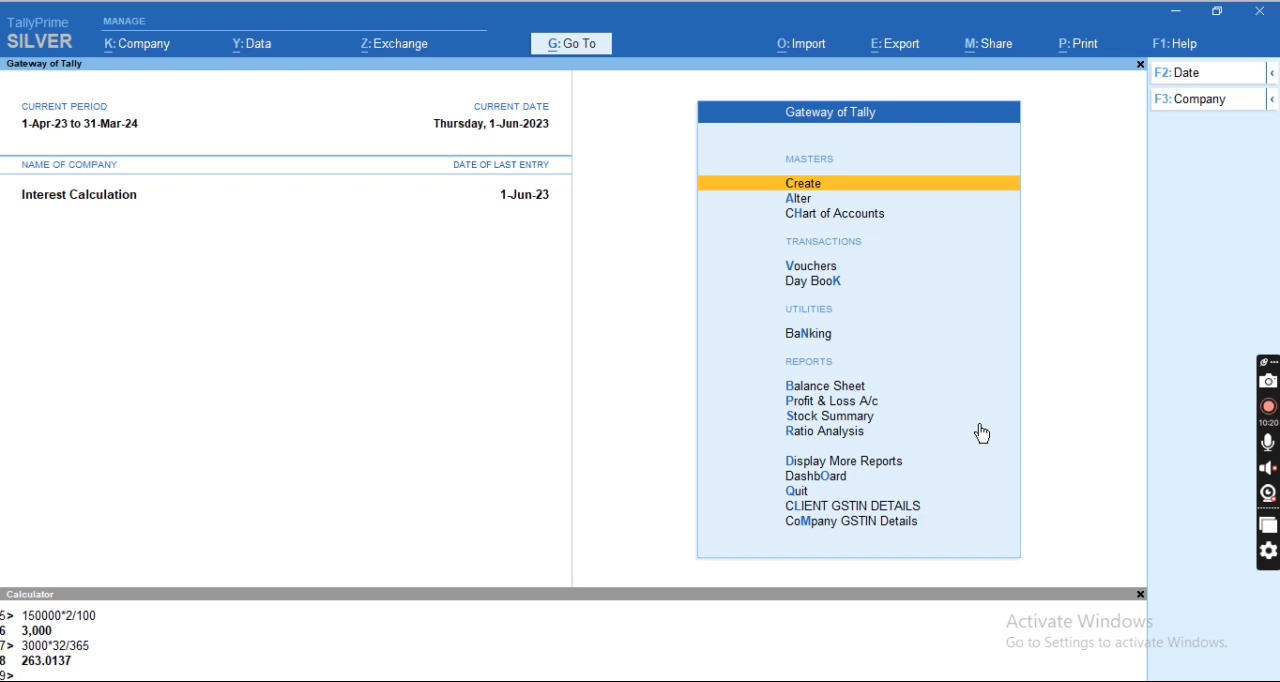
Open the Interest Payable report under Statements of Accounts and set its period from 1-4-2023 to 1.6.23.
key(d)
key(s)
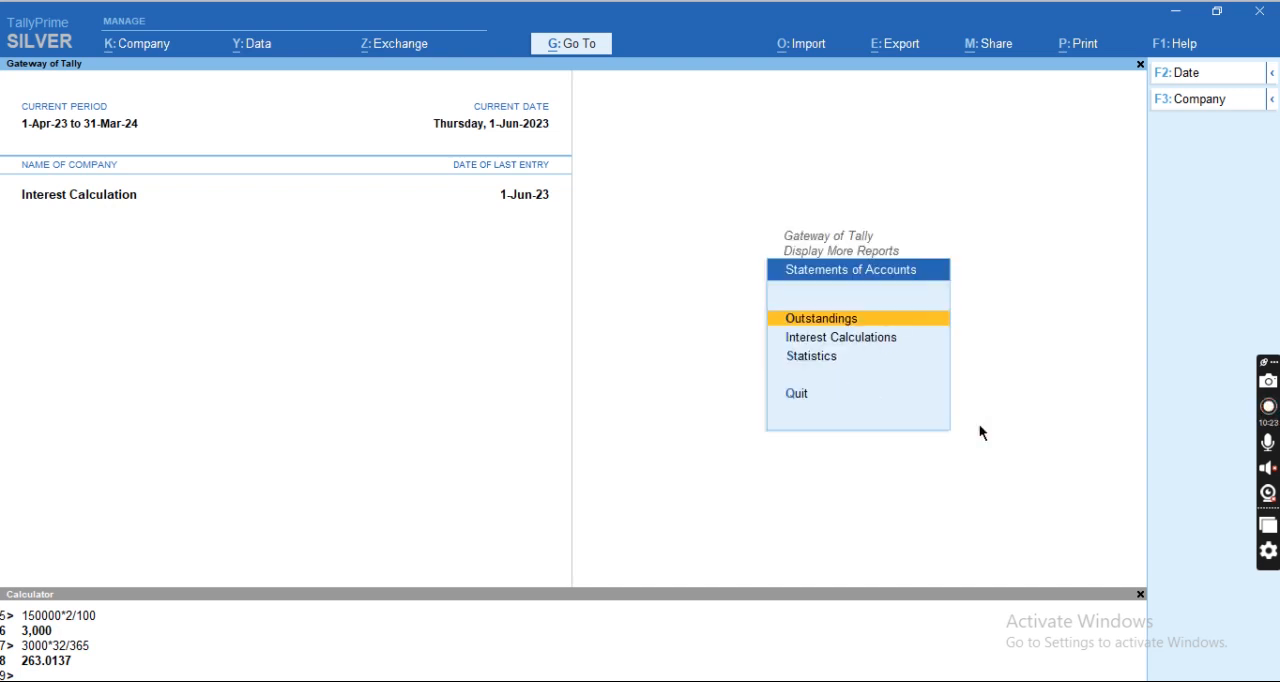
key(Down)
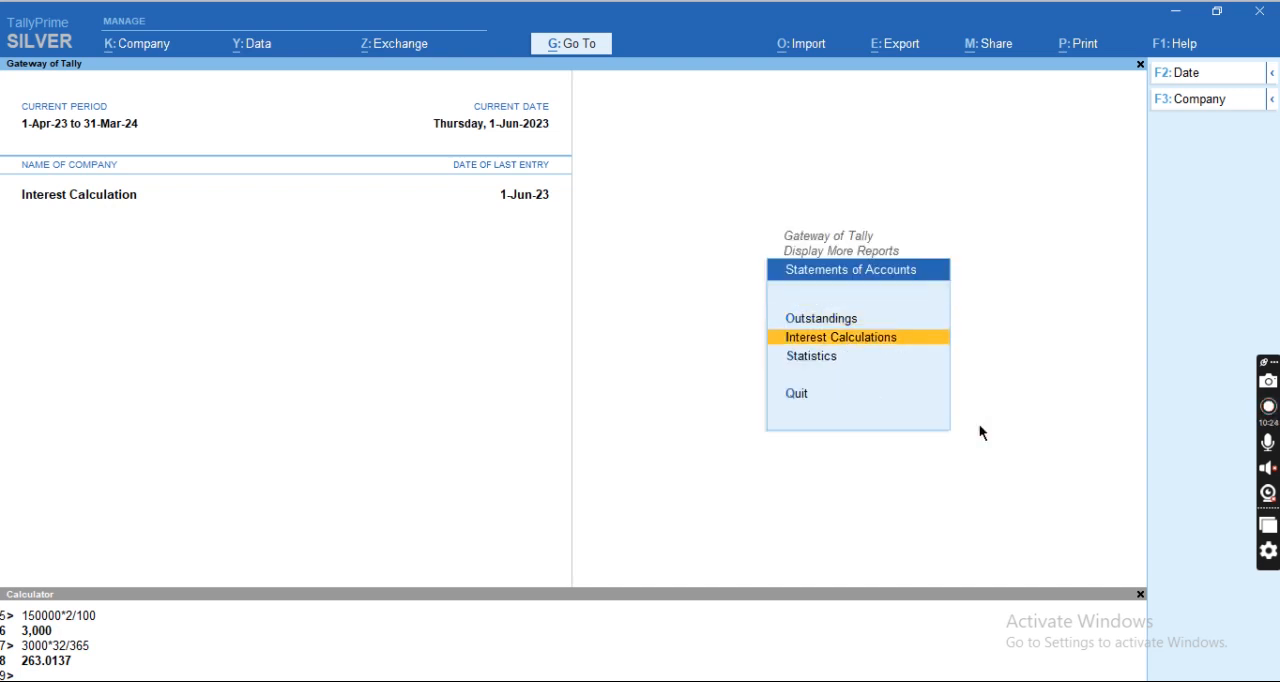
key(Return)
key(Down)
key(Return)
key(F2)
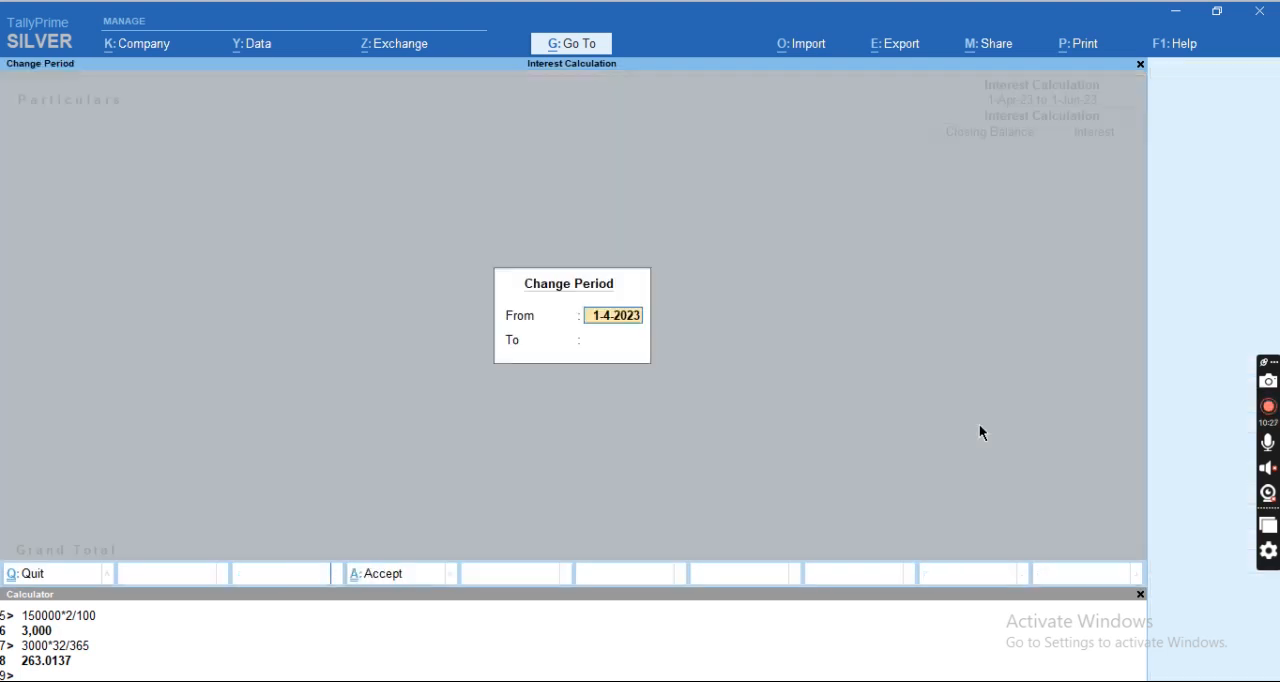
key(Return)
text(1.6..23)
key(BackSpace)
key(BackSpace)
key(BackSpace)
key(BackSpace)
key(BackSpace)
key(BackSpace)
key(BackSpace)
text(1.6.23)
key(Return)
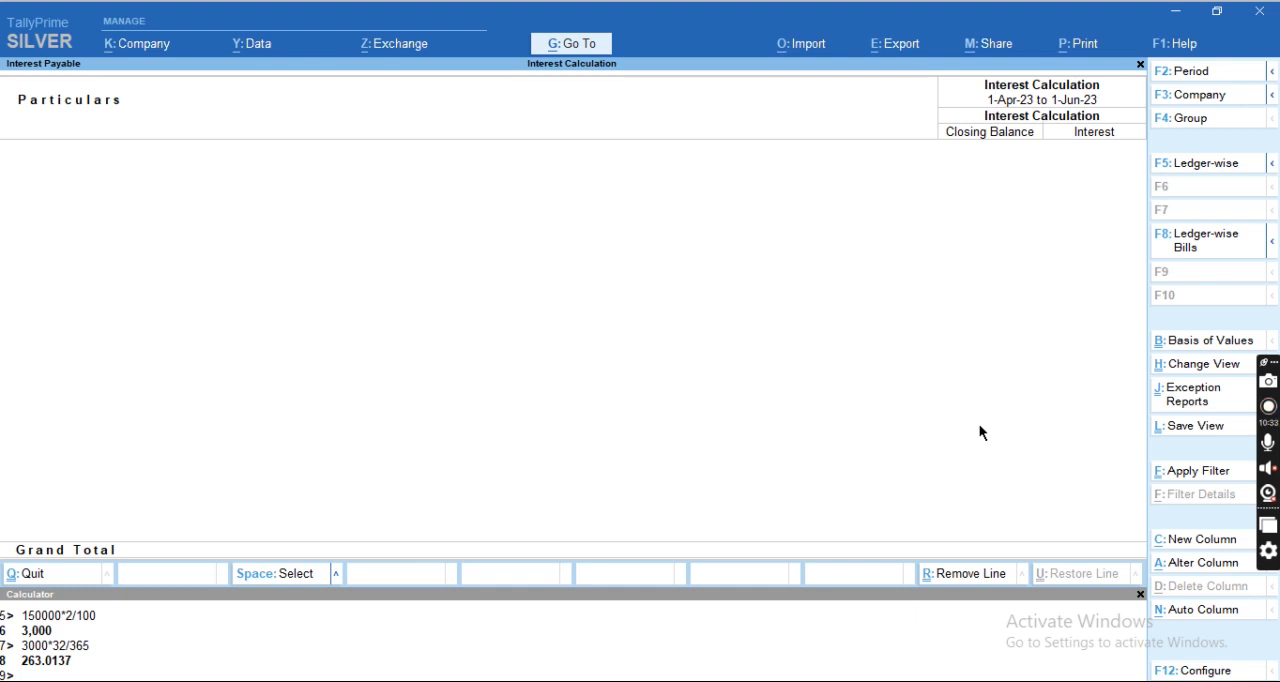
Review and accept the Interest Payable report's configuration, and return to the Gateway of Tally.
key(F12)
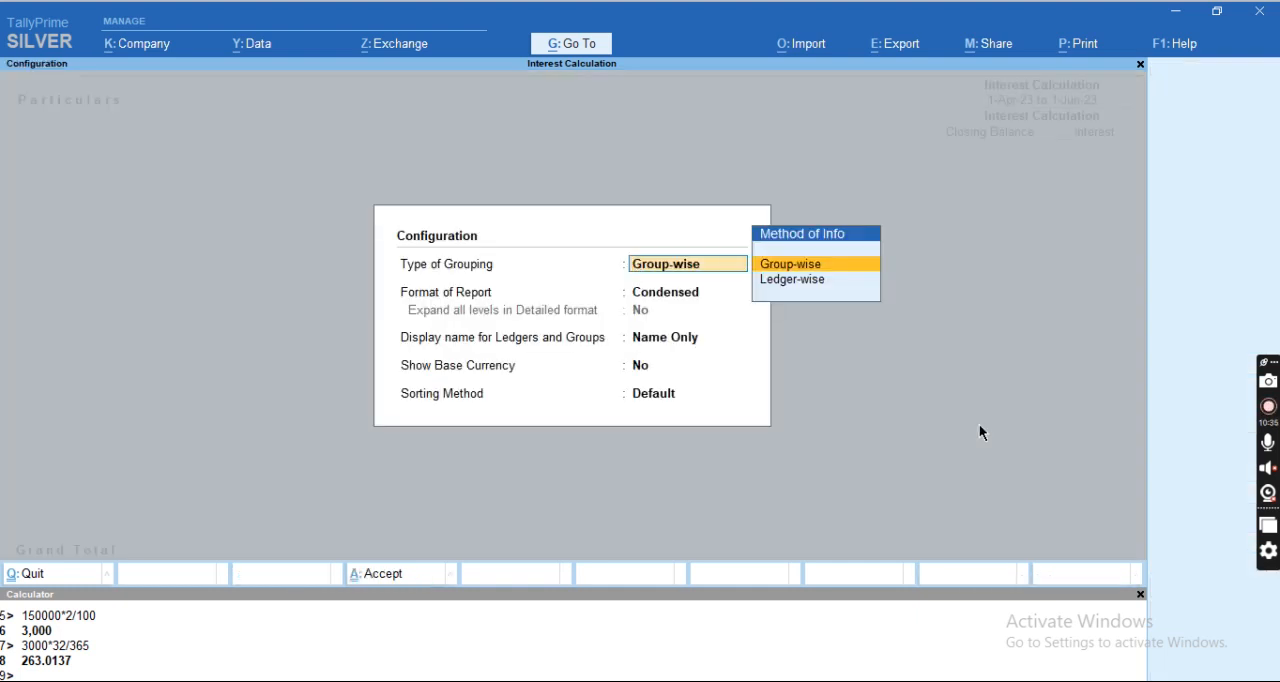
key(Return)
key(Down)
key(Return)
key(ctrl+a)
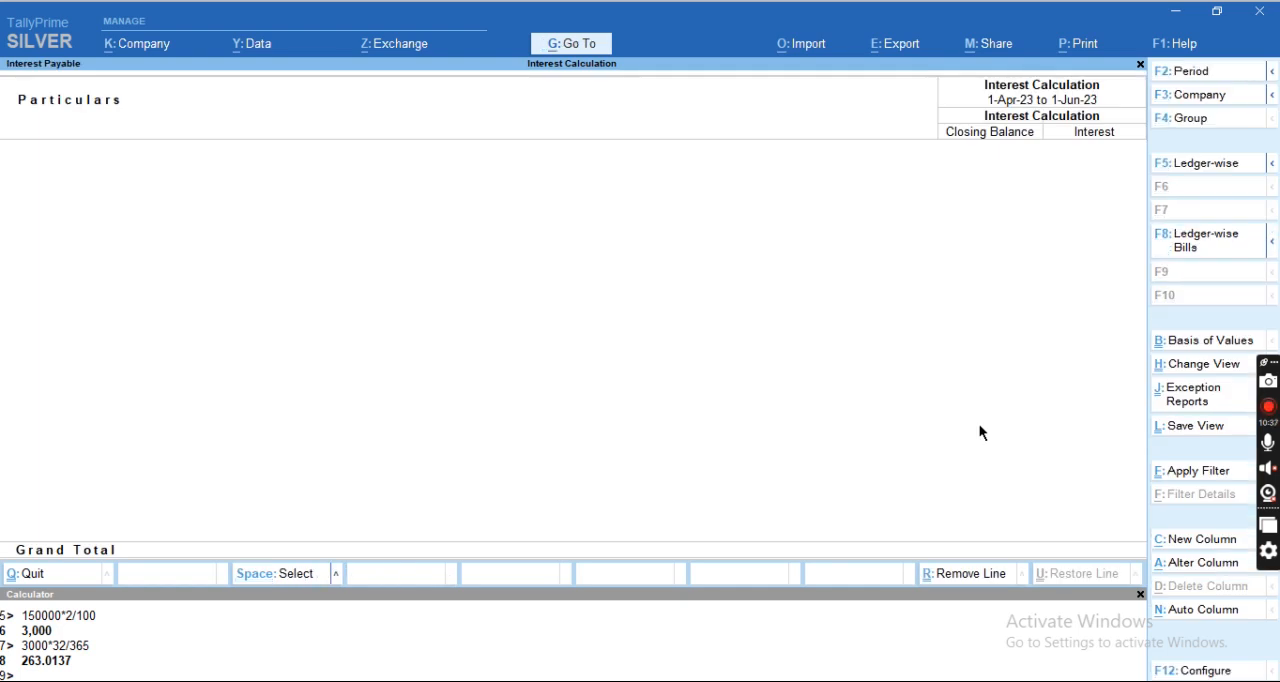
key(Escape)
key(Escape)
key(Escape)
key(Escape)
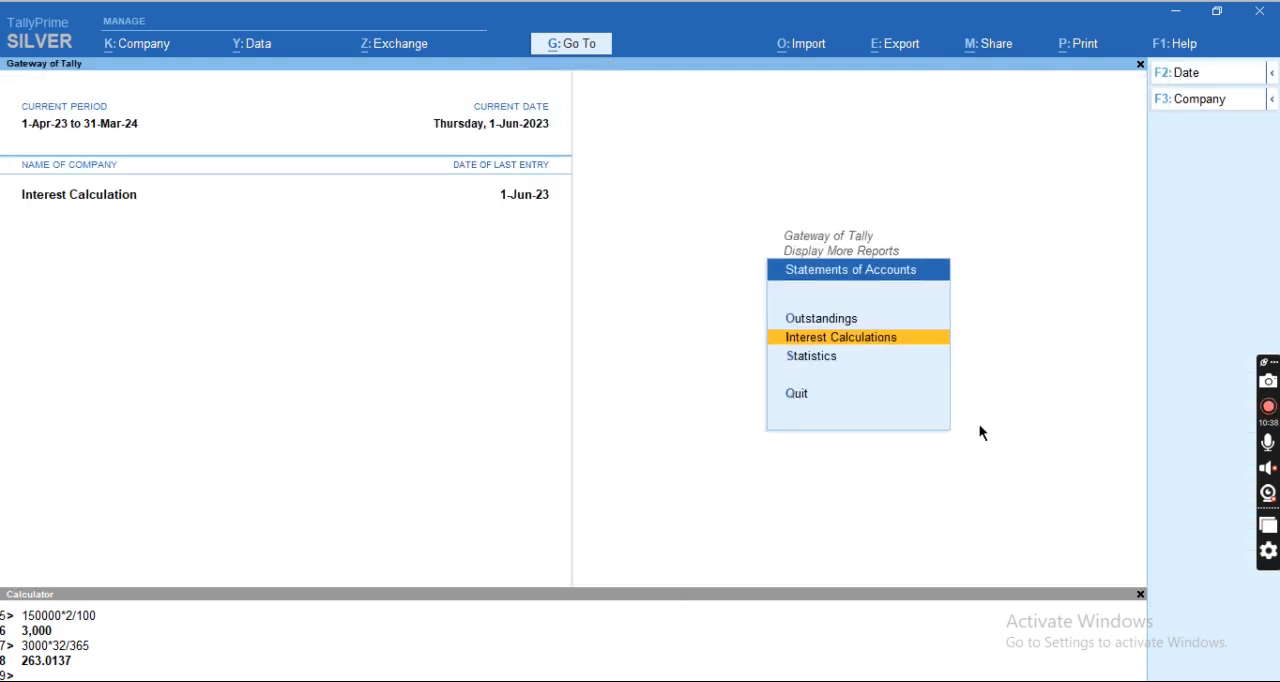
key(Escape)
key(n)
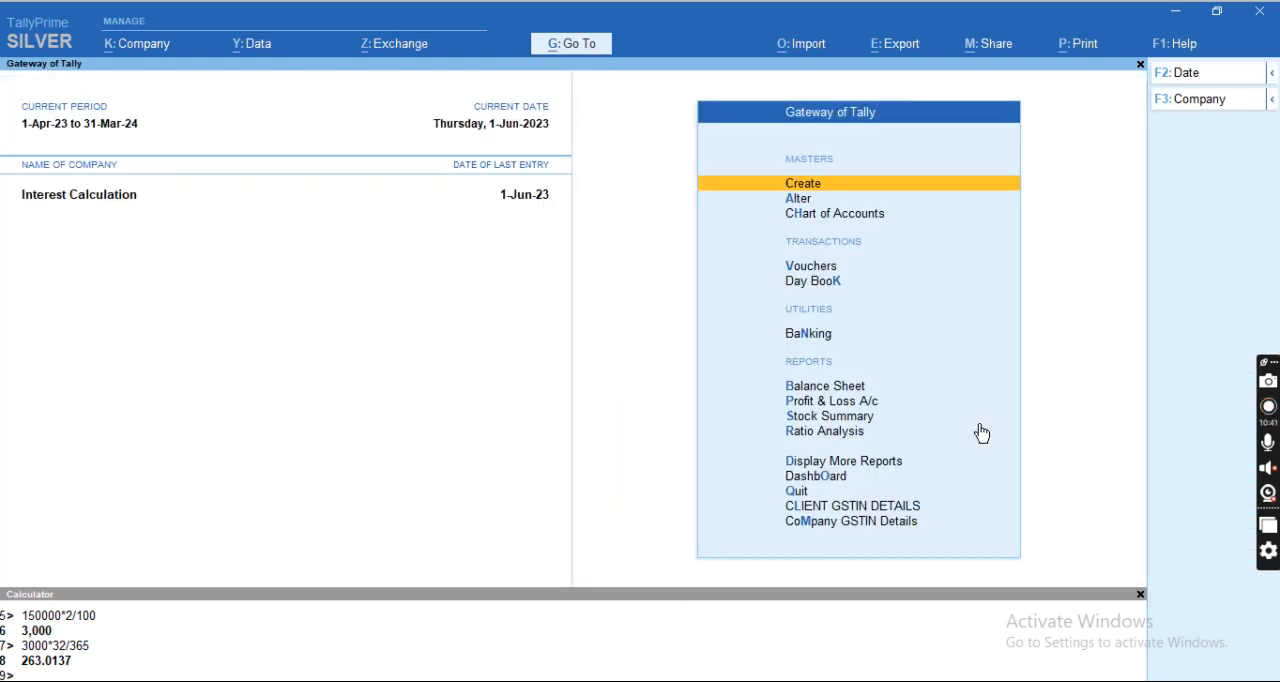